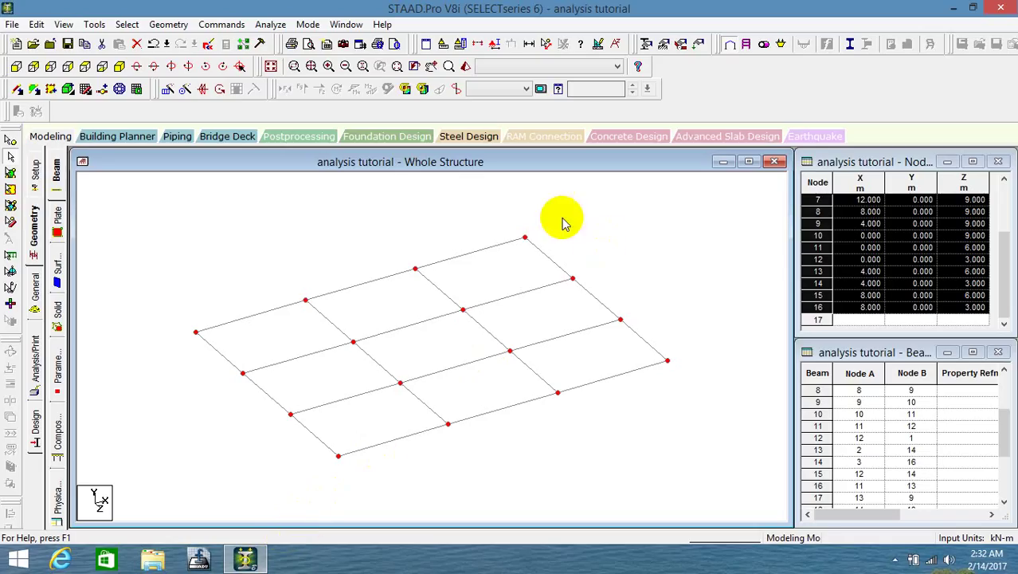
Step: Show the default snap node/beam grid over the flat floor frame
scroll(541, 254, "down", 1)
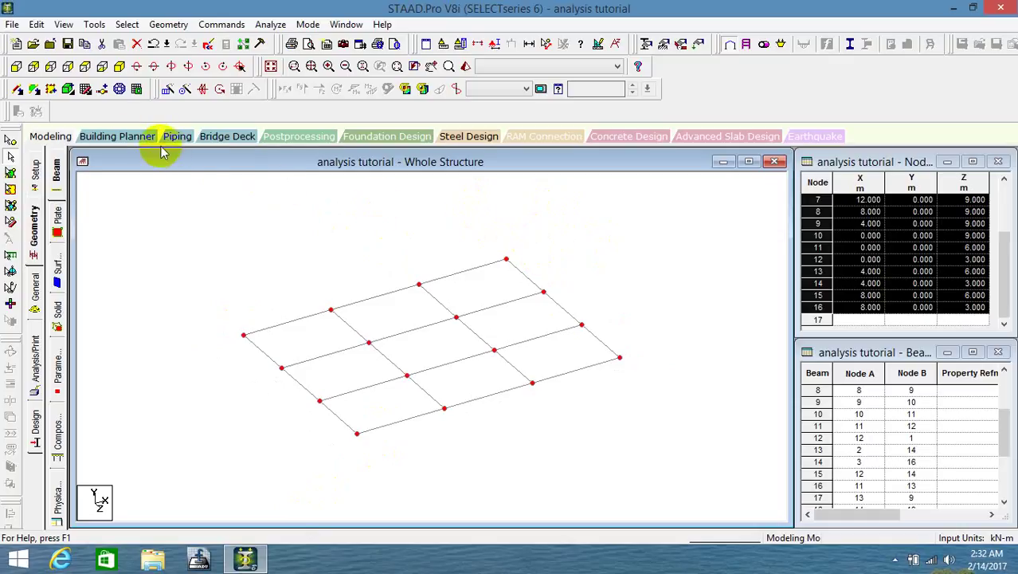
left_click(84, 89)
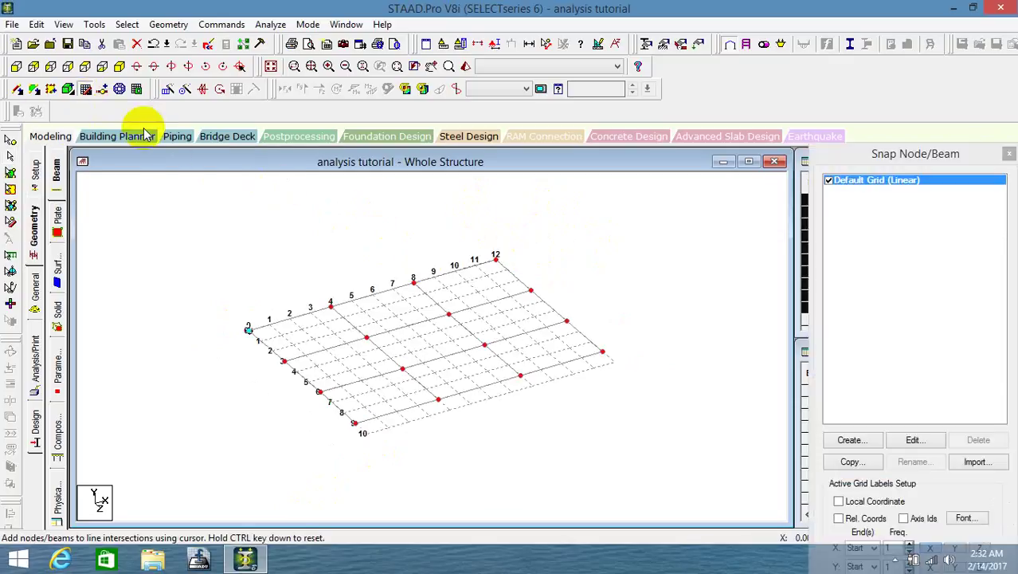
left_click_drag(898, 153, 893, 109)
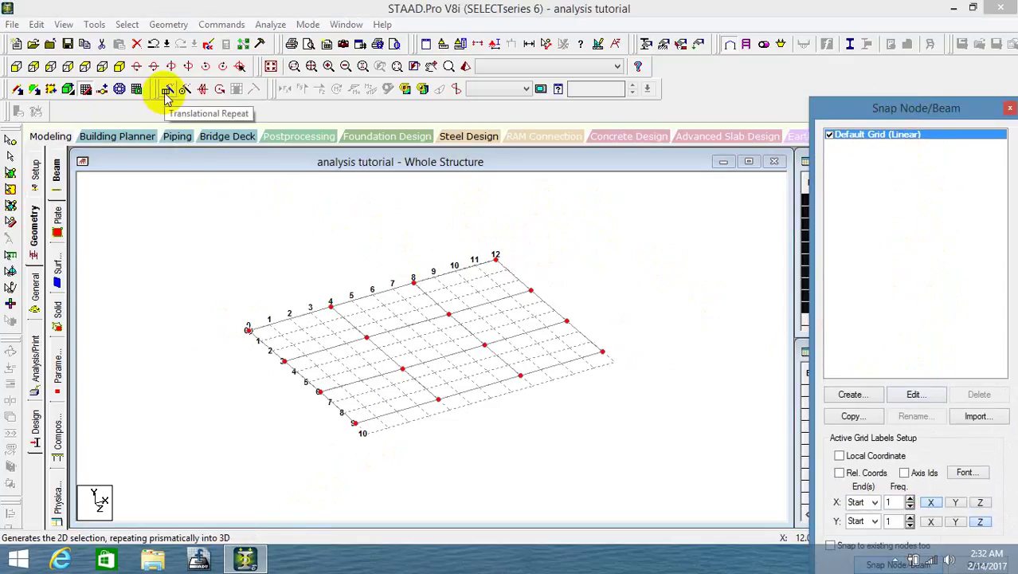
Step: Select all beams of the flat frame and set up a Translational Repeat in global Y with 4 steps
left_click(10, 164)
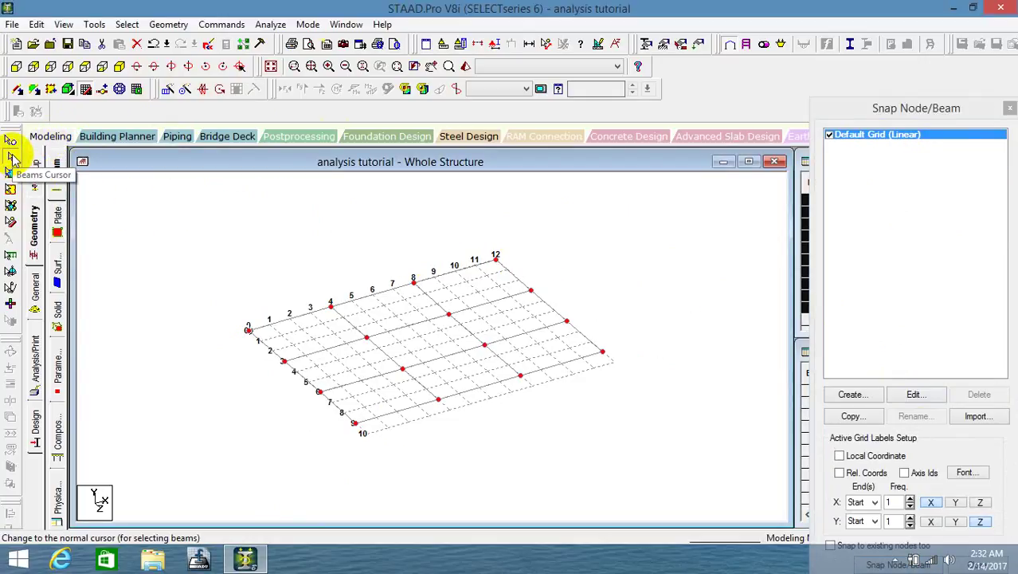
left_click_drag(165, 196, 675, 464)
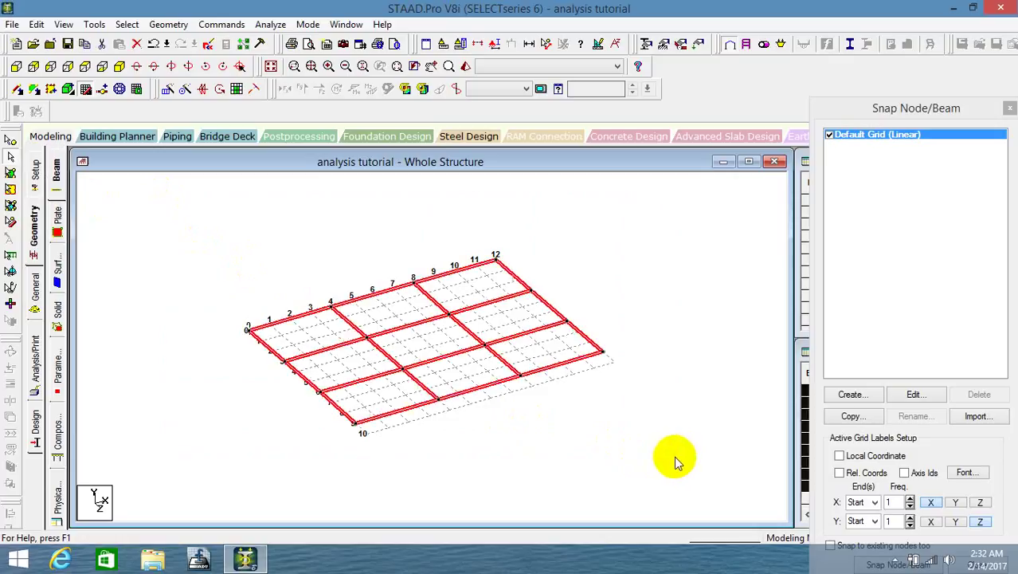
left_click(170, 93)
left_click_drag(413, 177, 421, 80)
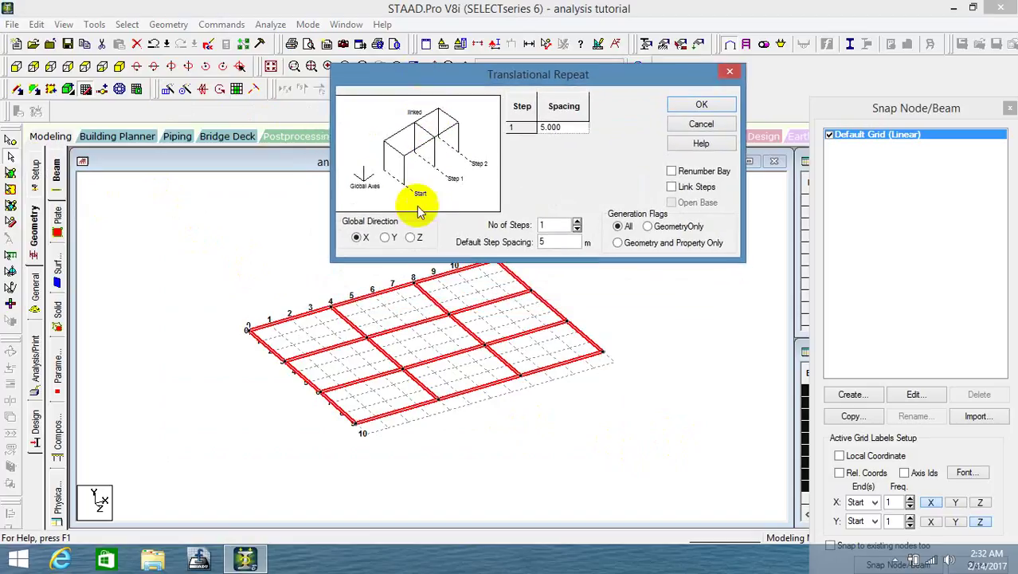
left_click(386, 239)
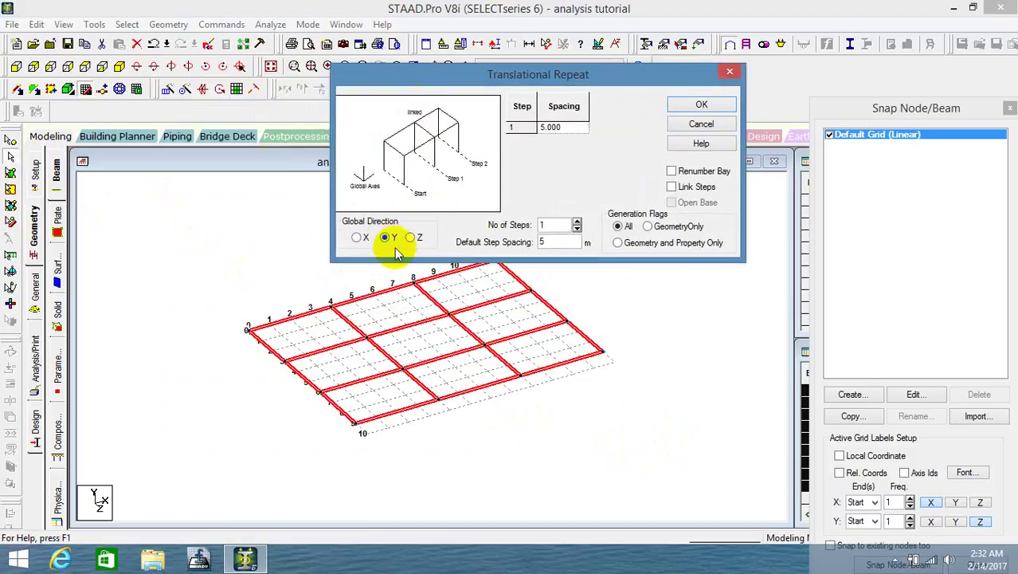
double_click(548, 225)
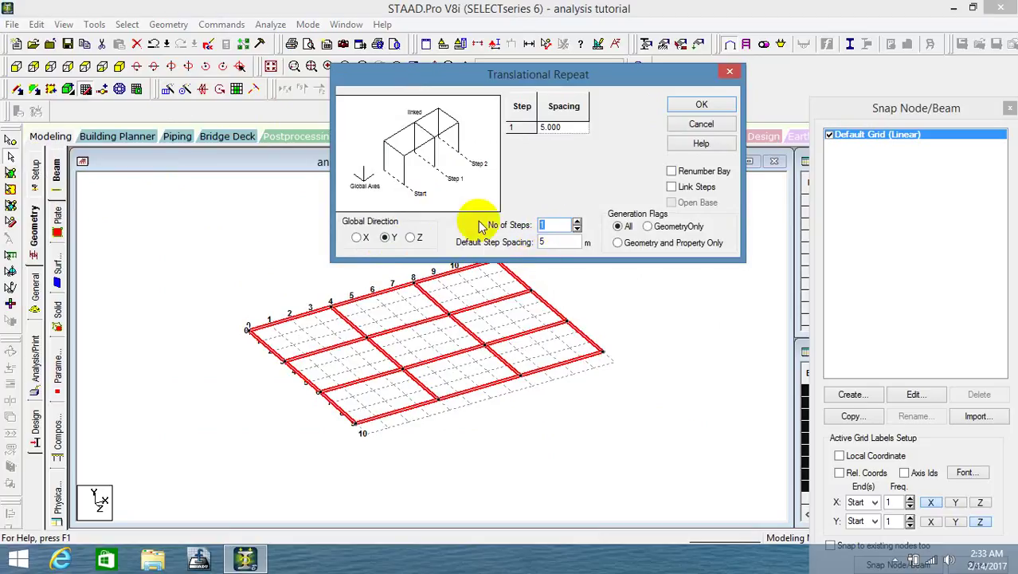
type("4")
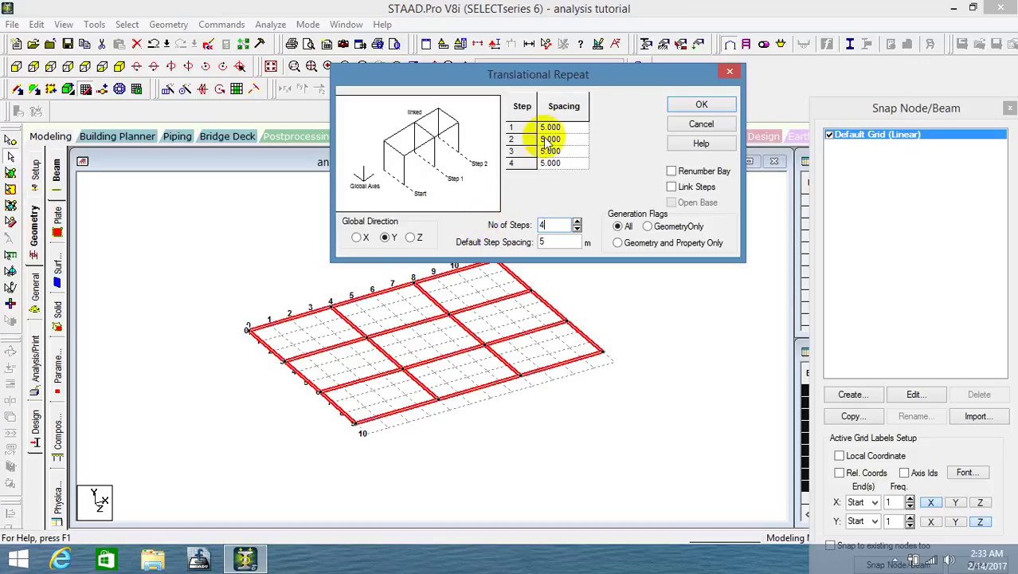
Step: Set the default step spacing to 3.5 m and the first step to 0.5 m, link the steps, and generate the storeys
left_click(574, 128)
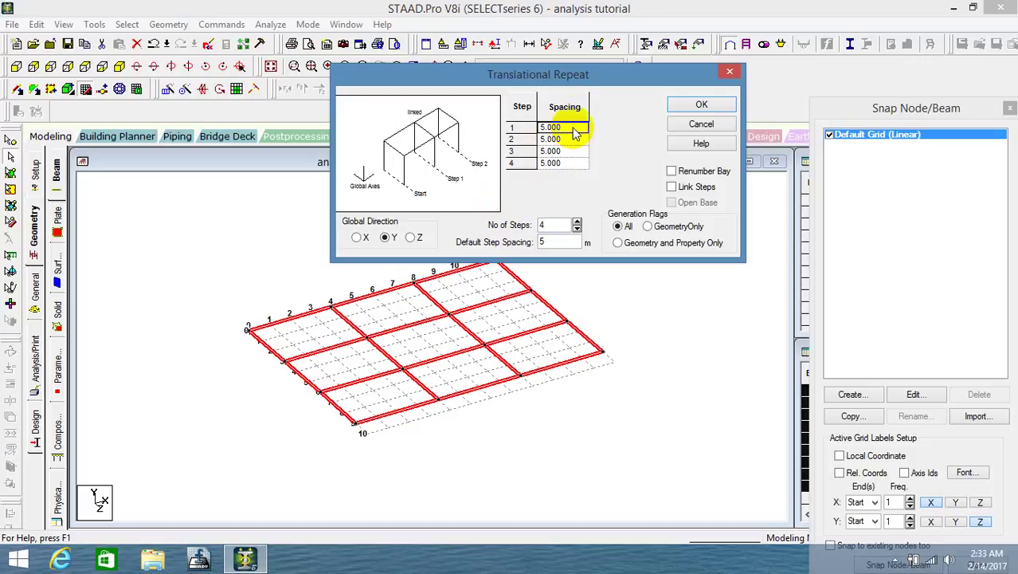
type("0.5")
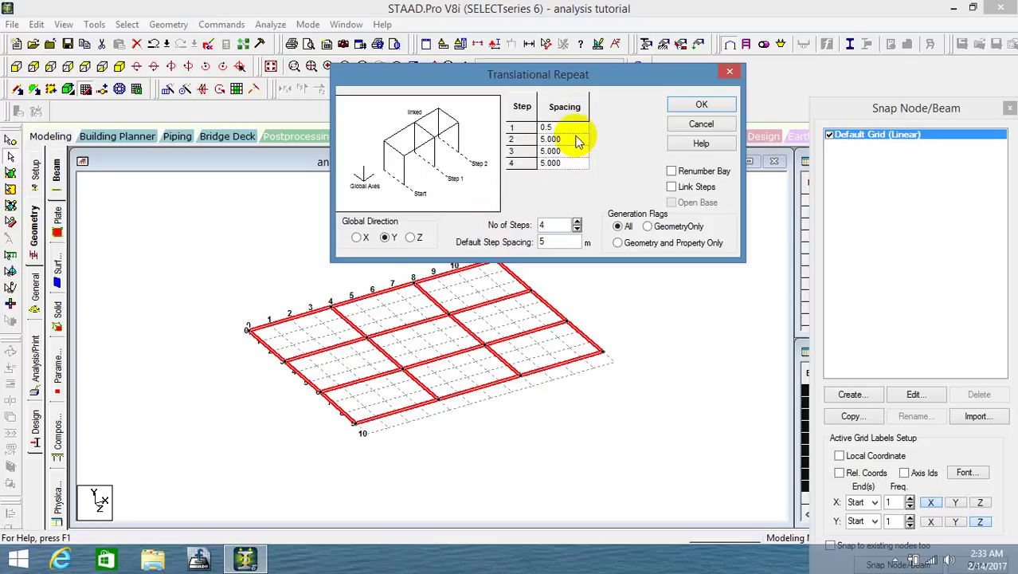
left_click(573, 139)
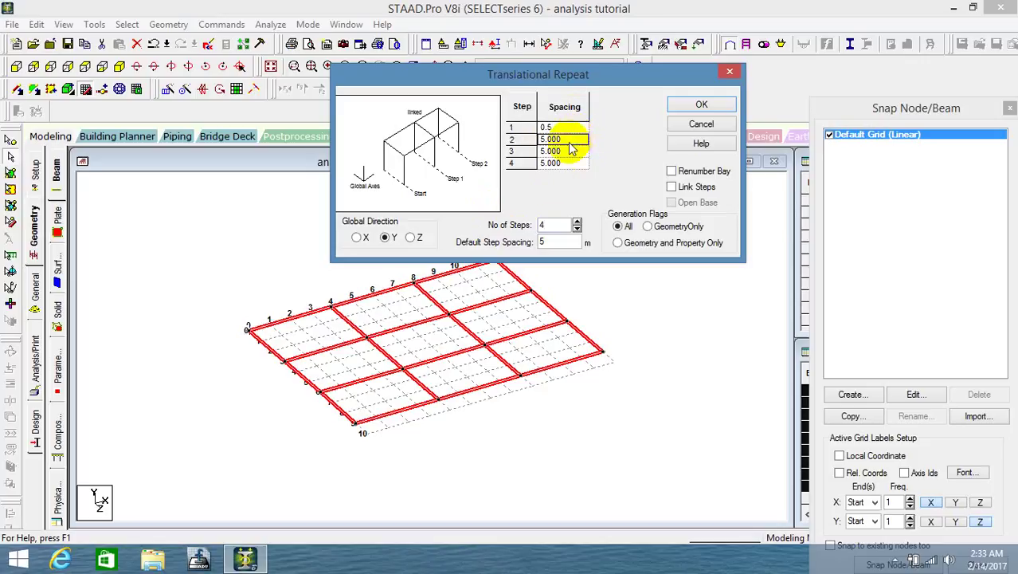
left_click(538, 244)
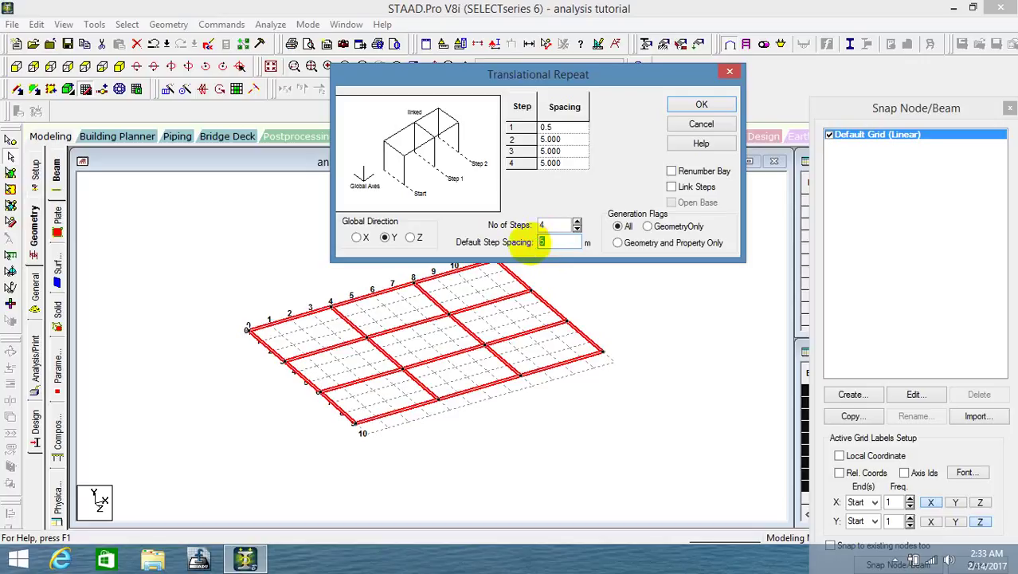
type("3.5")
left_click(562, 224)
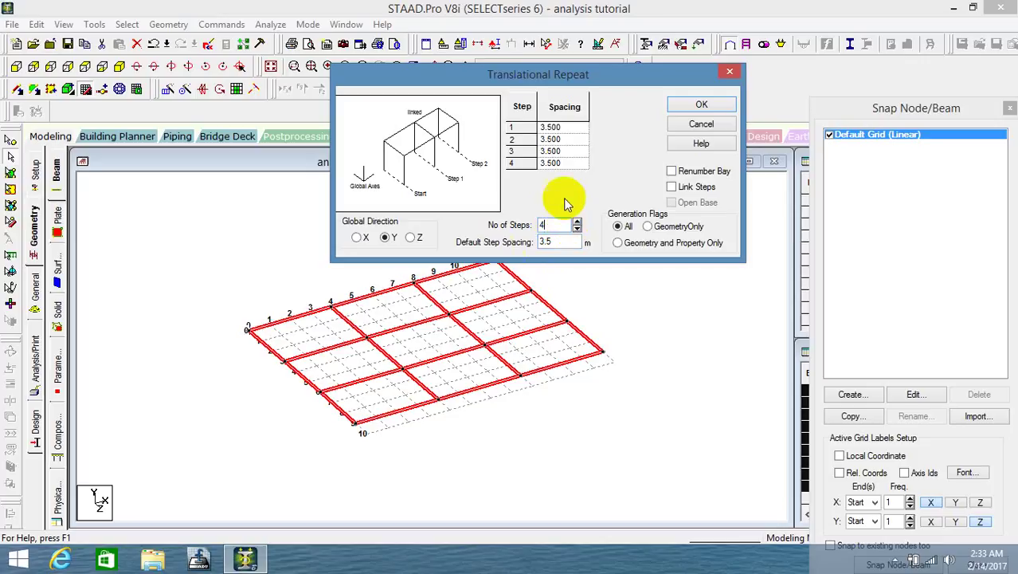
left_click(563, 127)
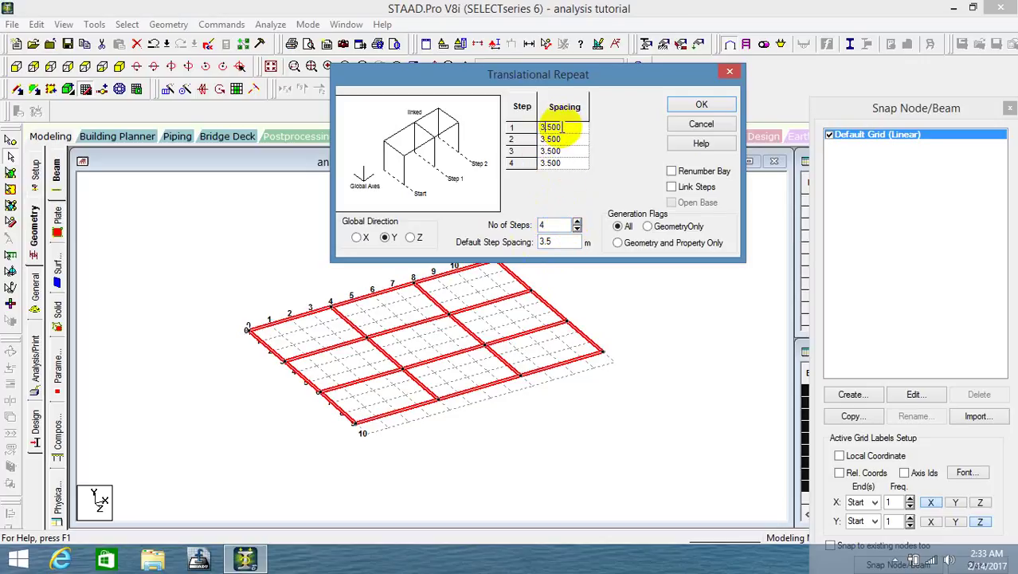
key("BackSpace")
key("BackSpace")
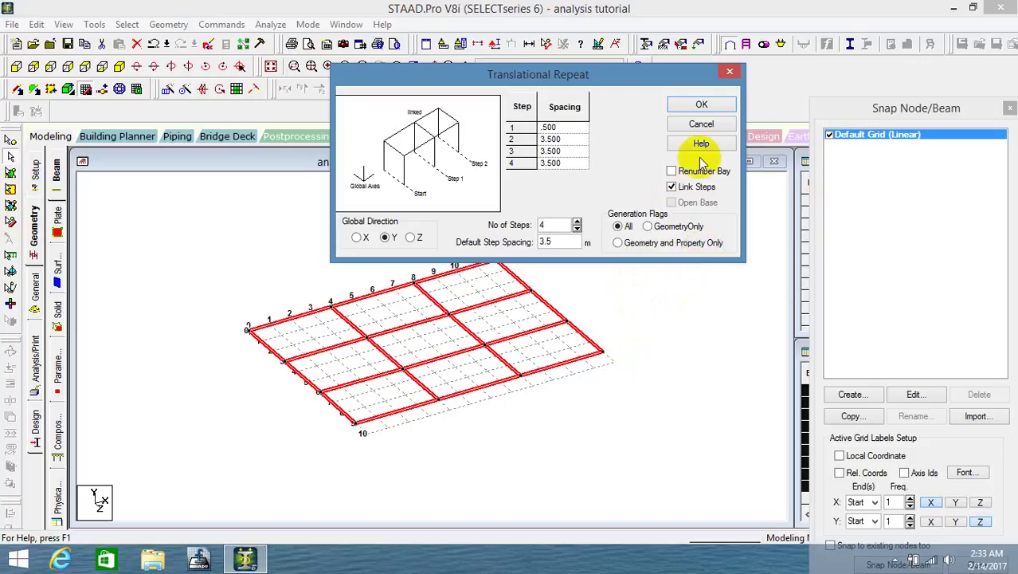
left_click(702, 107)
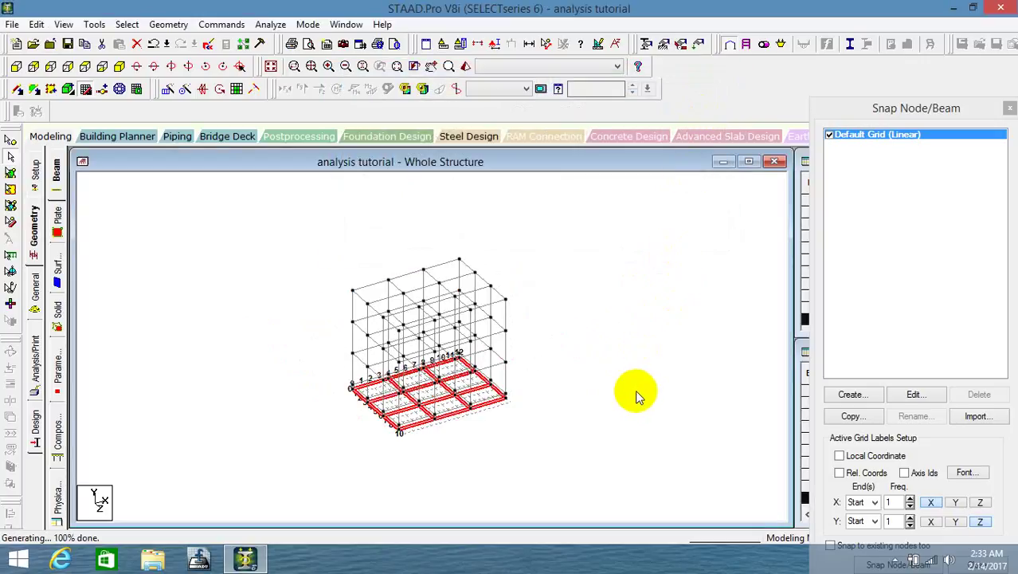
Step: Delete the selected base-level beams, and undo the changes back to the flat frame
key("Delete")
key("Return")
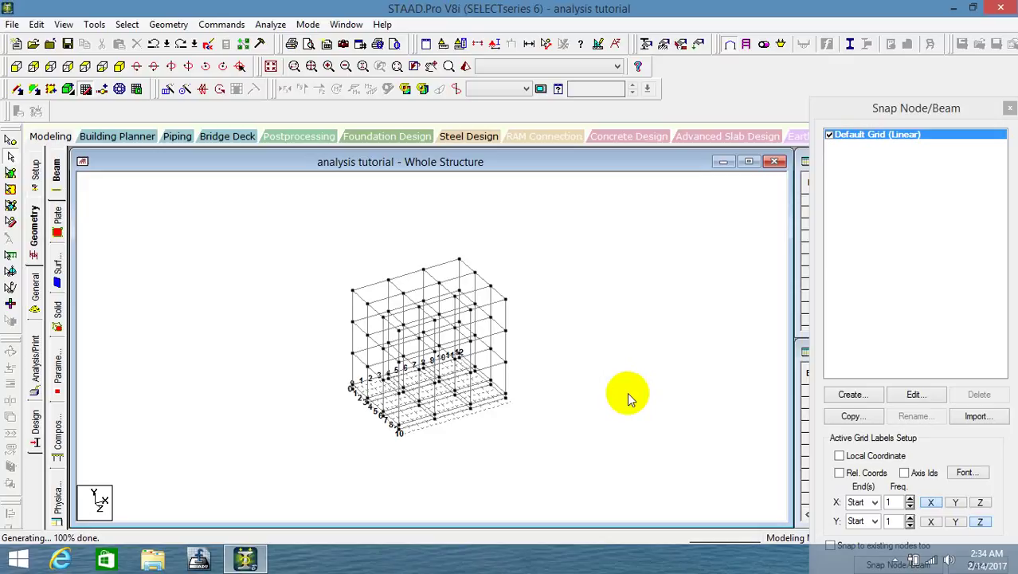
key("ctrl+z")
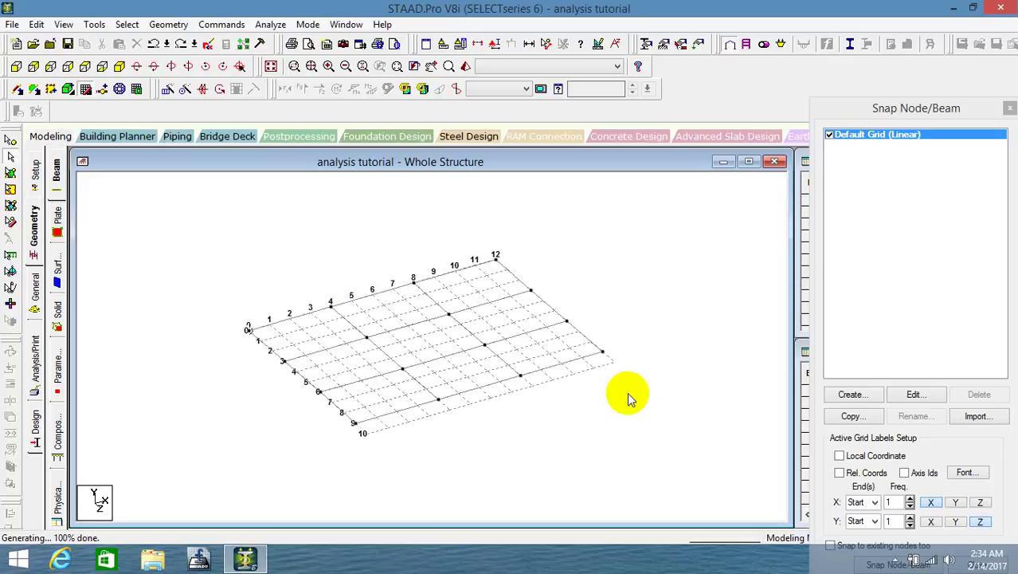
left_click(168, 90)
left_click(356, 346)
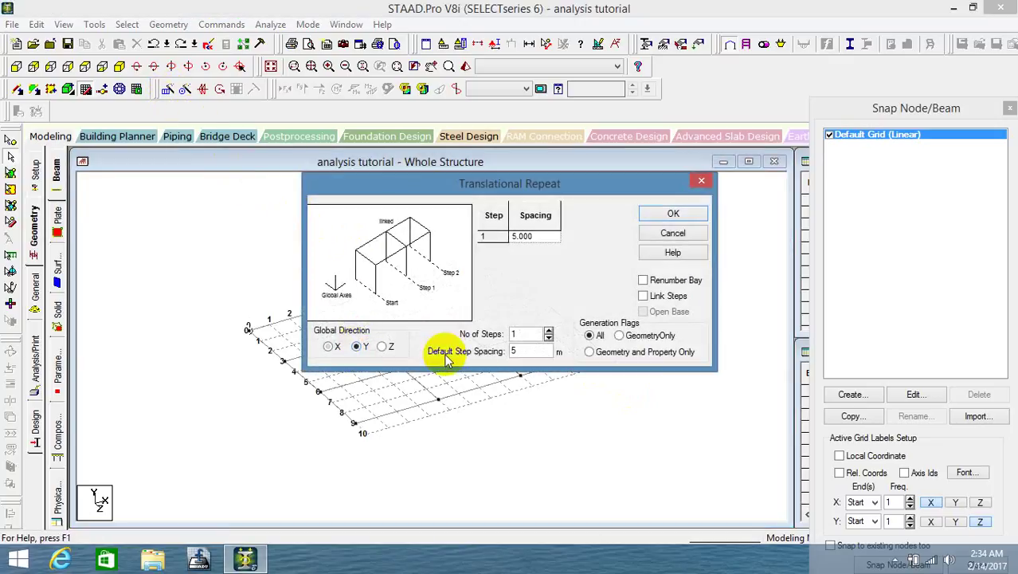
double_click(529, 333)
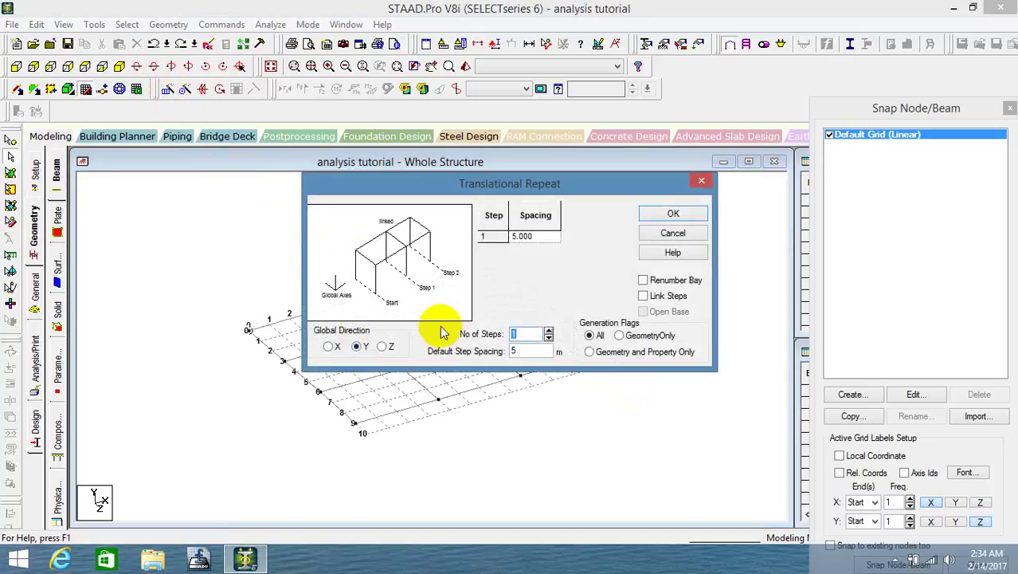
type("4")
key("Tab")
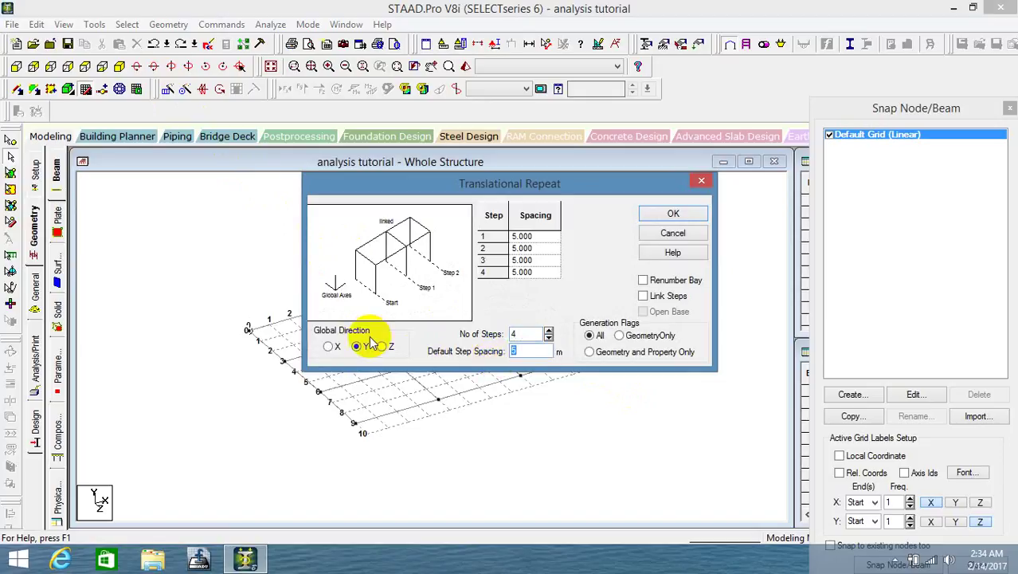
type("3.5")
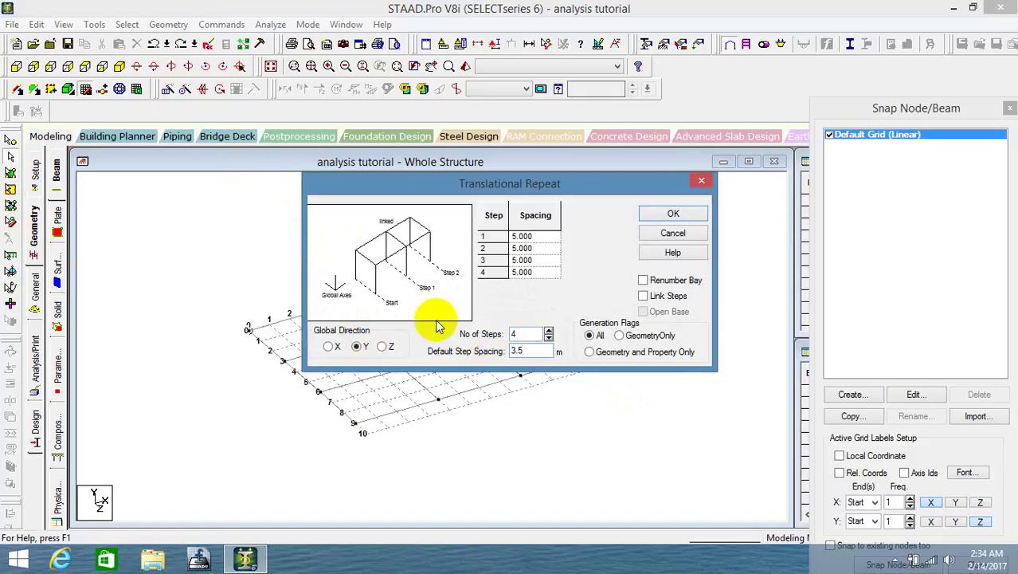
left_click(522, 237)
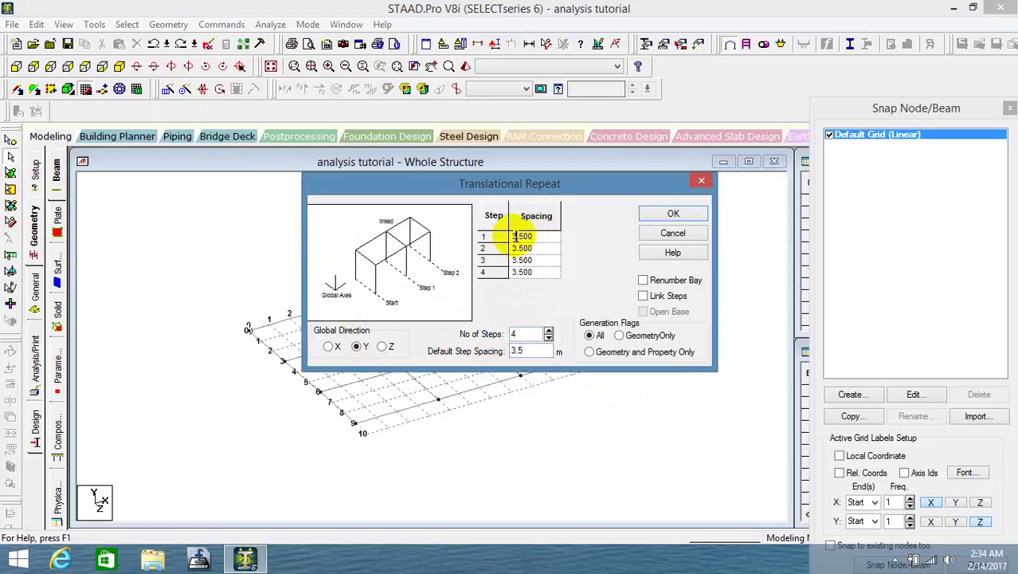
key("BackSpace")
key("BackSpace")
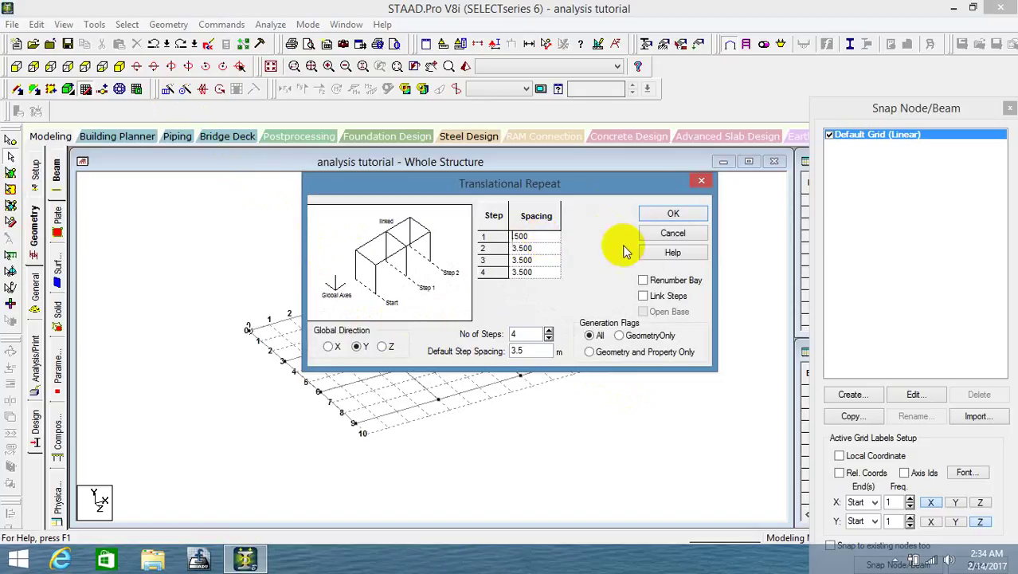
left_click(651, 296)
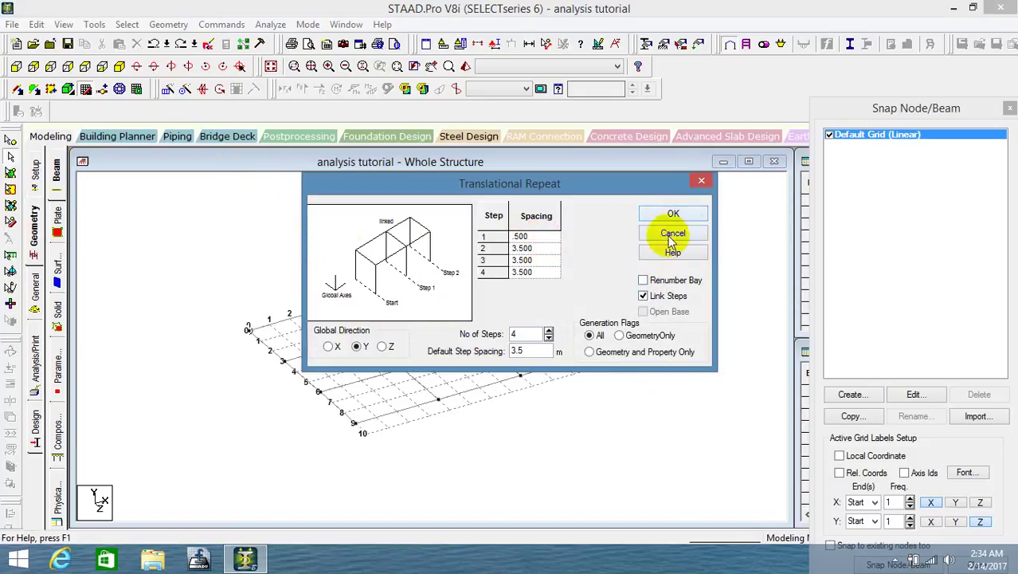
left_click_drag(638, 184, 913, 118)
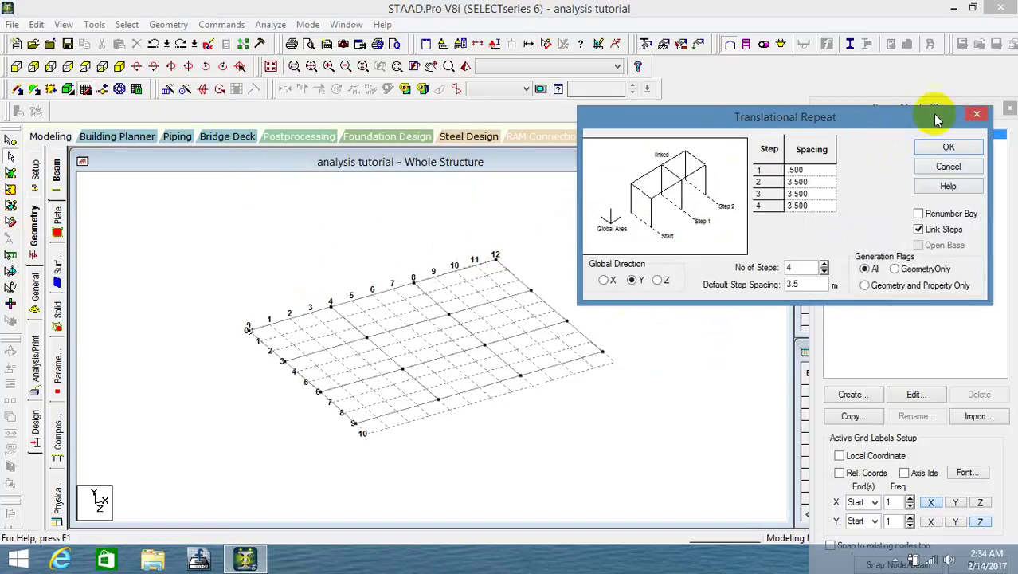
left_click(977, 114)
Step: Select all beams of the flat frame and set up a Translational Repeat in global Y with 4 steps at 3.5 m spacing
left_click_drag(672, 204, 173, 470)
left_click(173, 90)
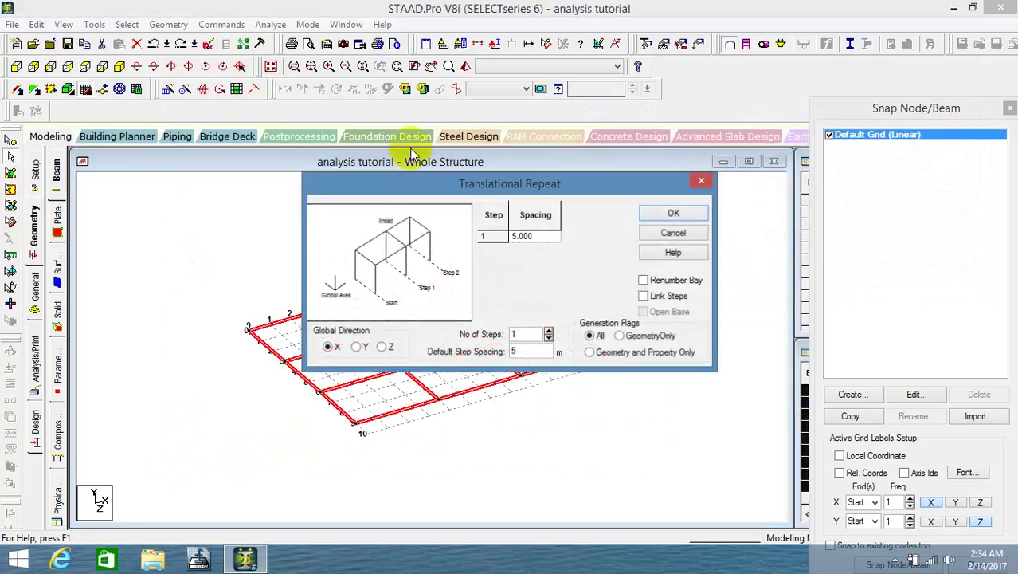
left_click(356, 346)
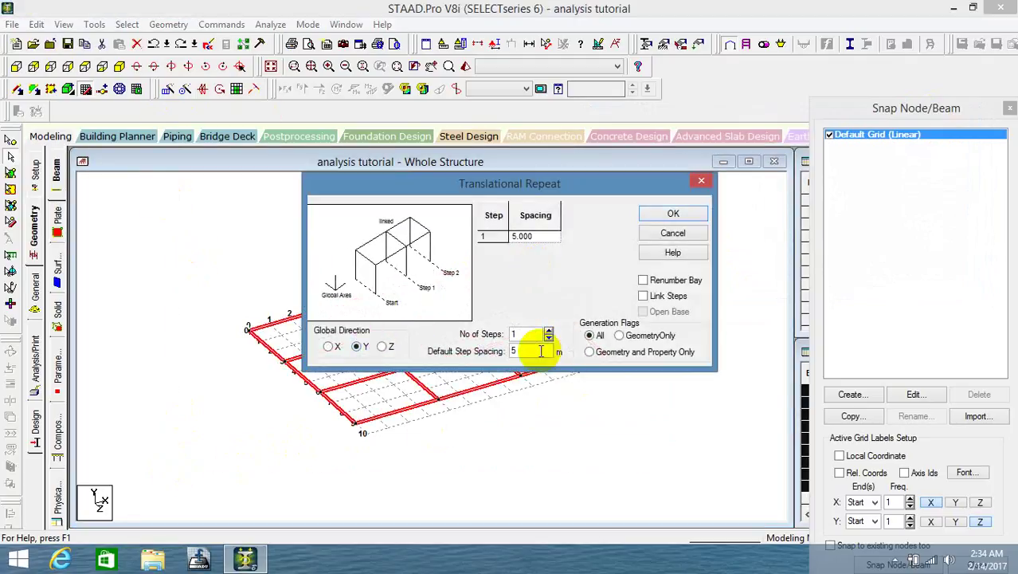
double_click(526, 350)
type("3.5")
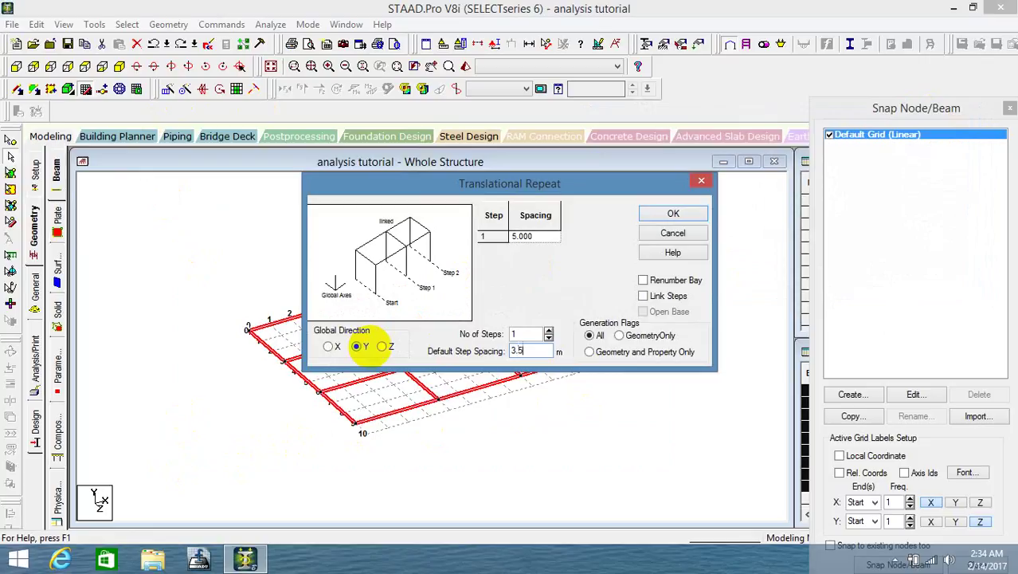
double_click(519, 334)
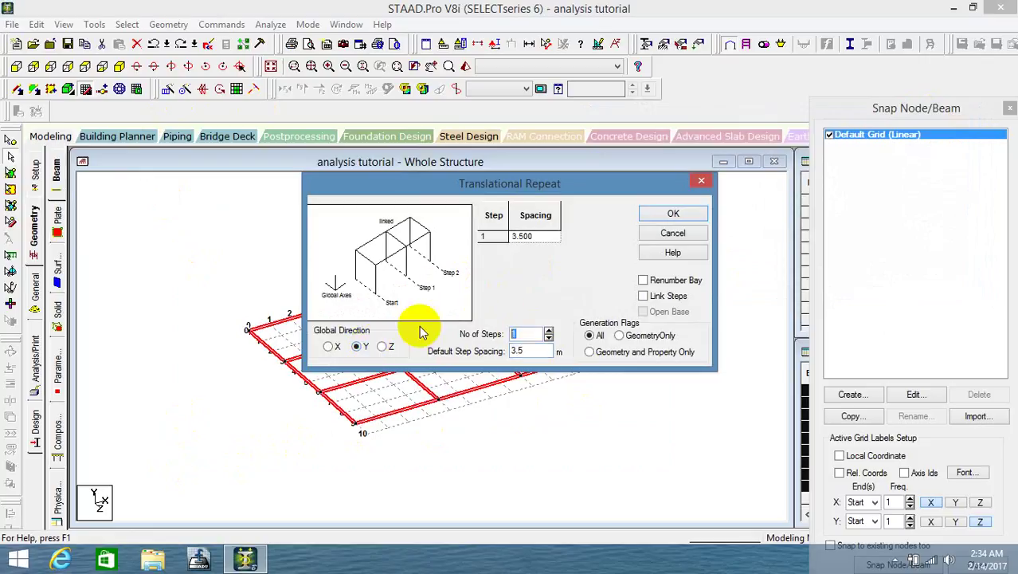
type("5")
key("BackSpace")
type("4")
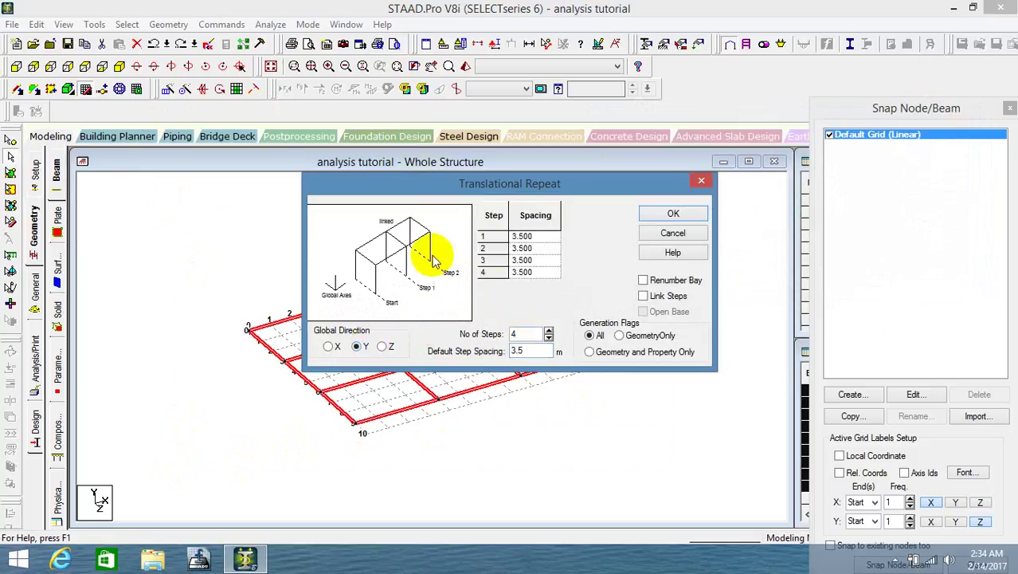
Step: Set the first step's spacing to 0.5 m, link the steps, and generate the storeys
left_click(540, 237)
left_click(517, 236)
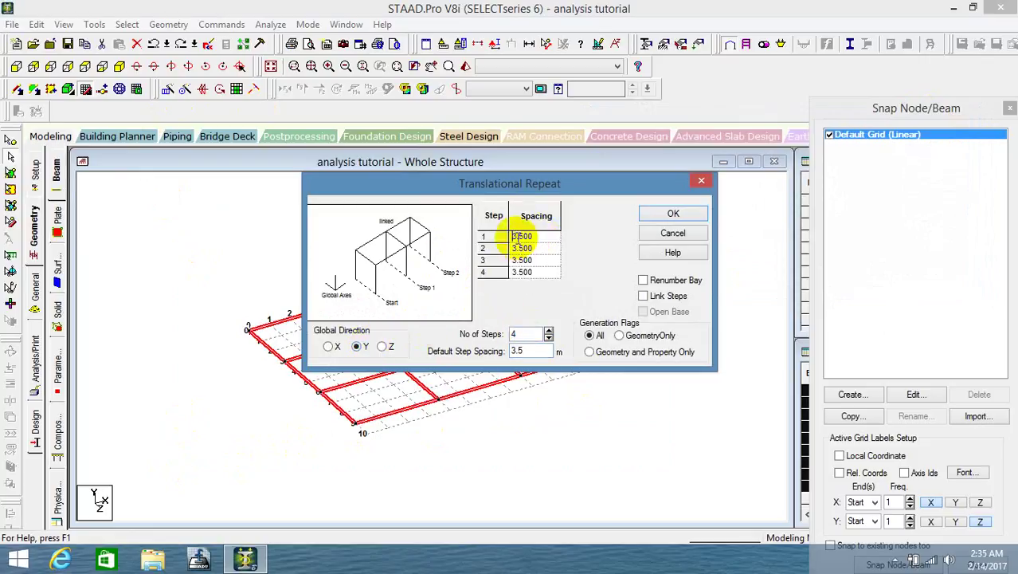
key("BackSpace")
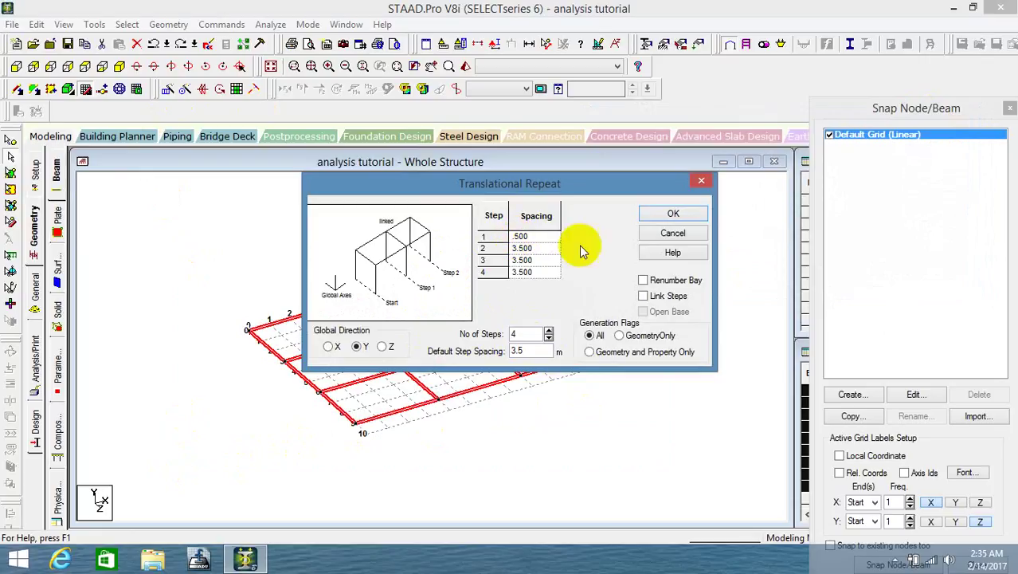
left_click(644, 296)
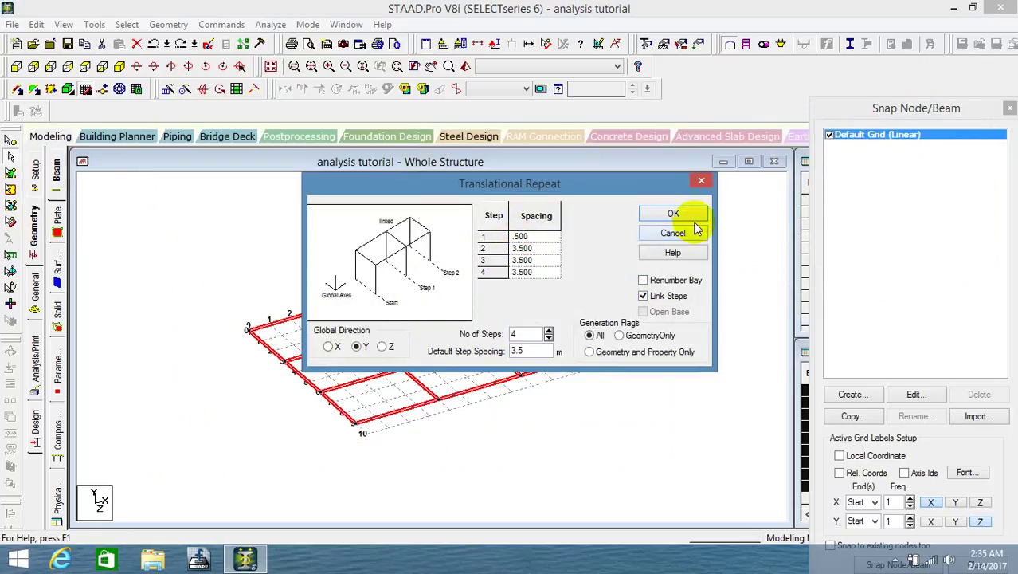
left_click(694, 212)
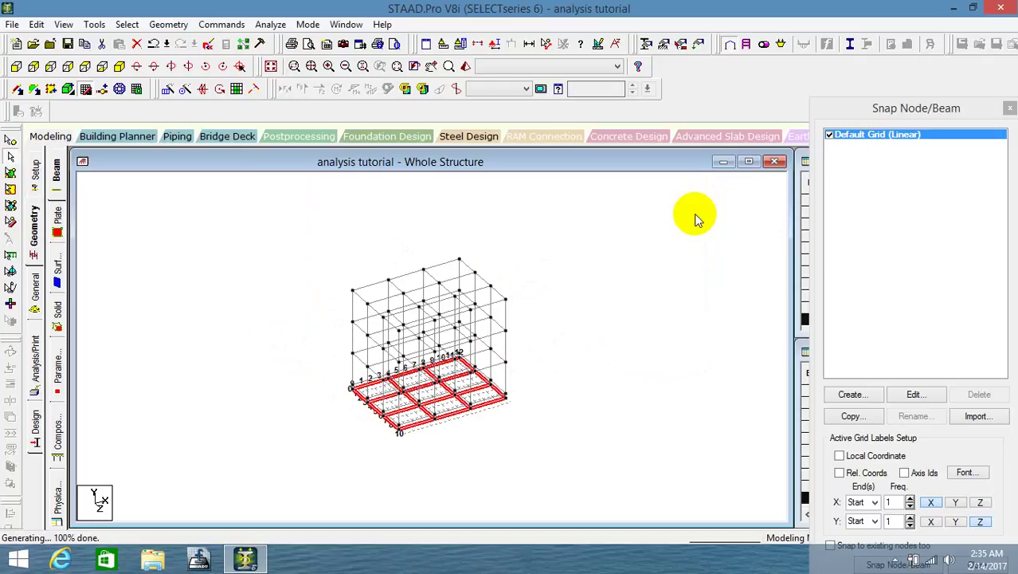
Step: Delete the selected base-level beams and turn off the snap grid
key("Delete")
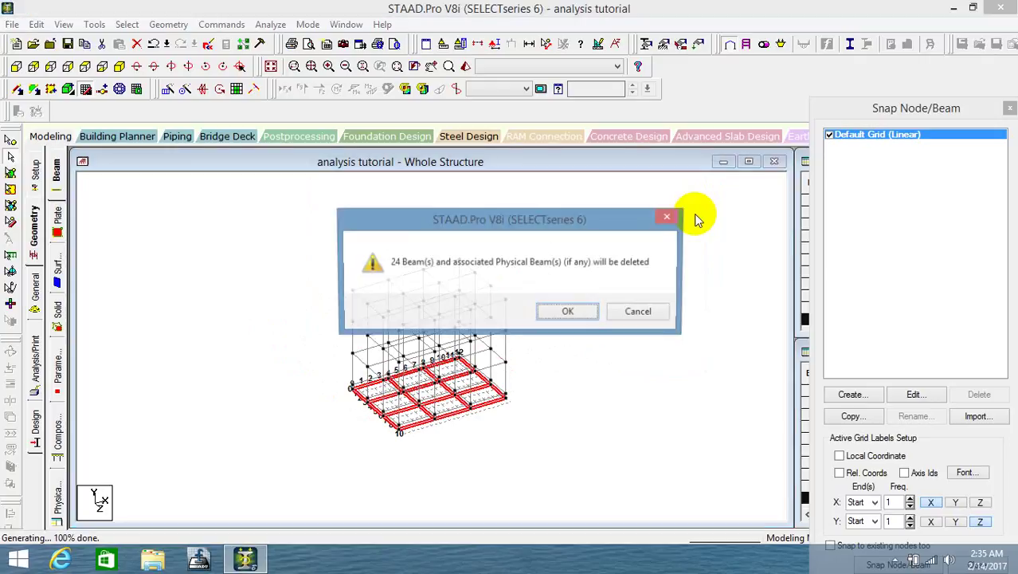
key("Return")
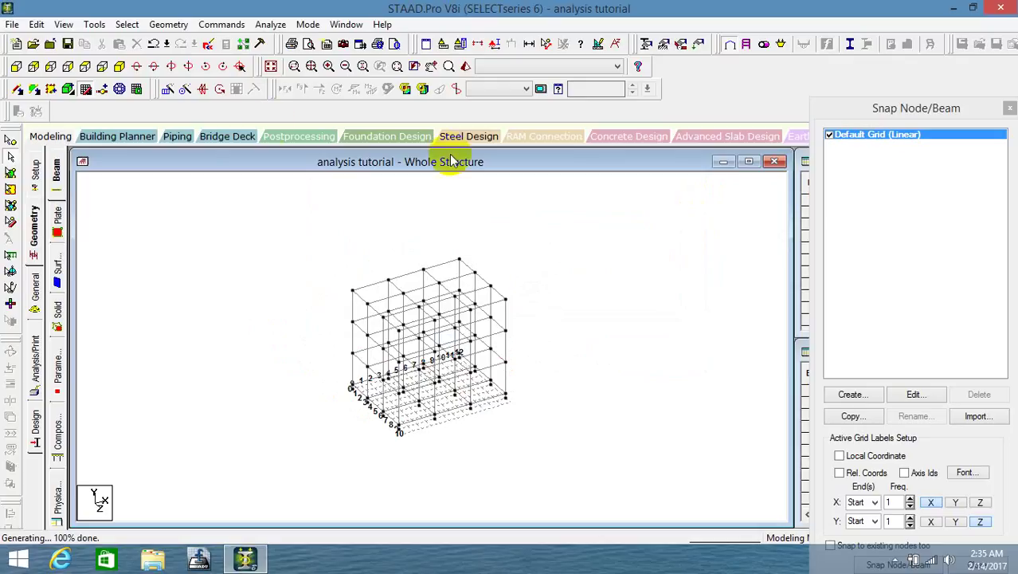
left_click(86, 89)
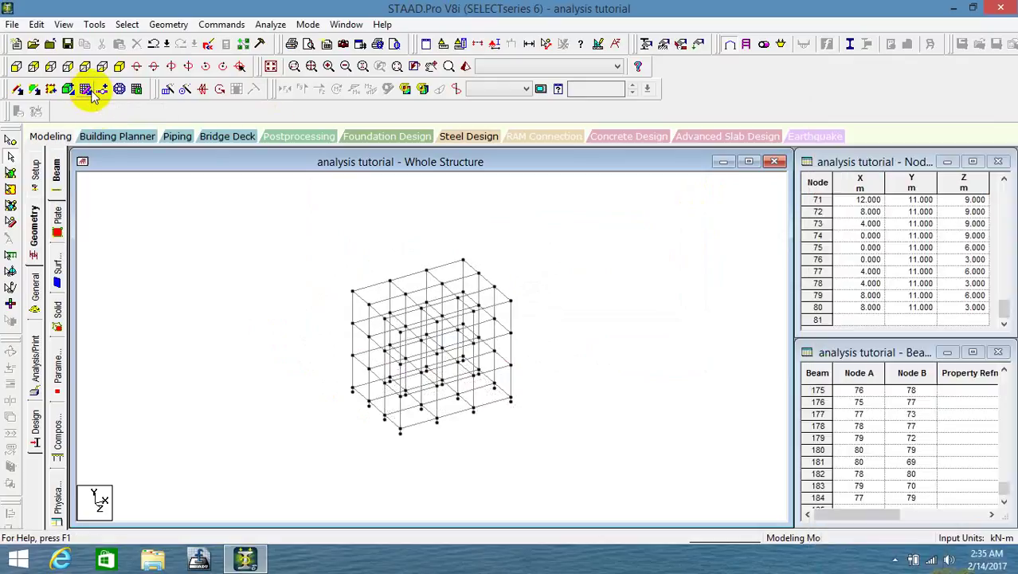
scroll(439, 451, "up", 2)
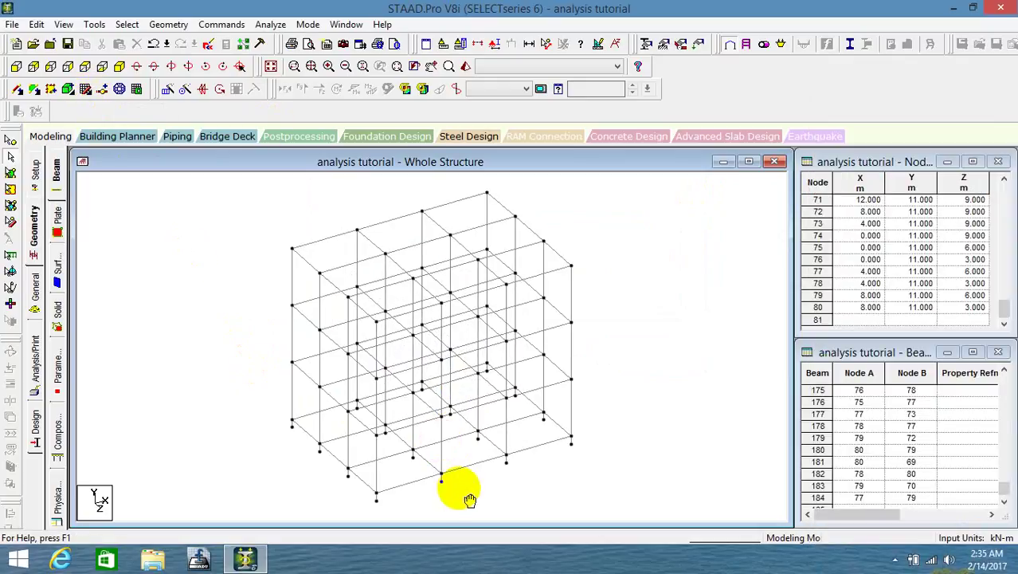
scroll(461, 485, "down", 1)
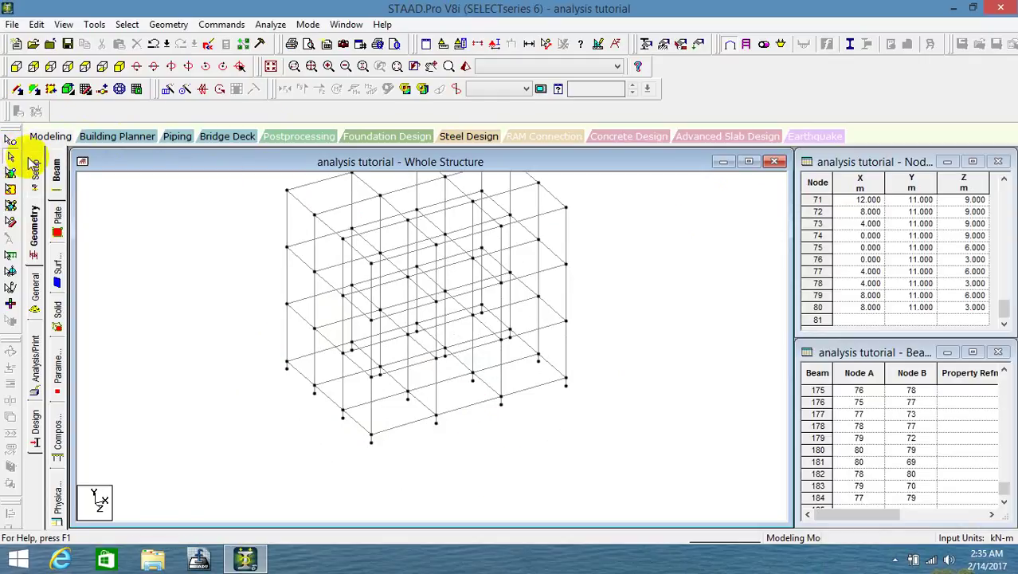
Step: Create a Fixed support definition for the structure
left_click(35, 280)
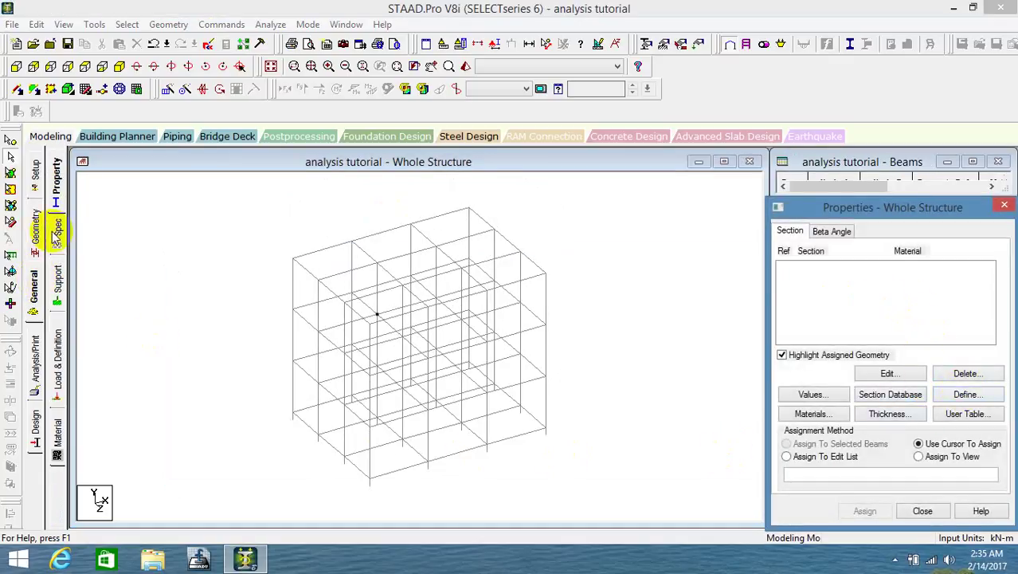
left_click(56, 274)
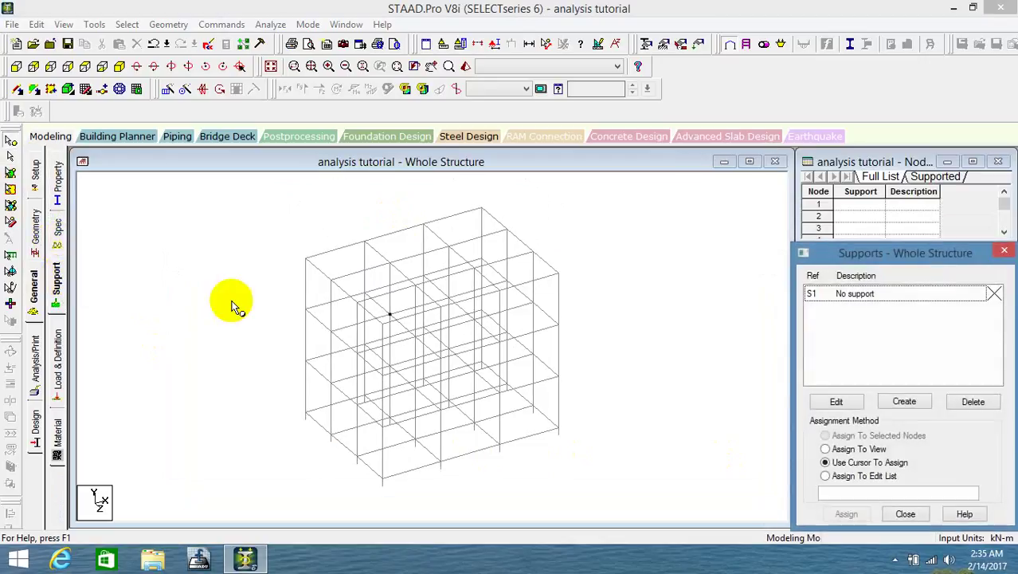
left_click(910, 404)
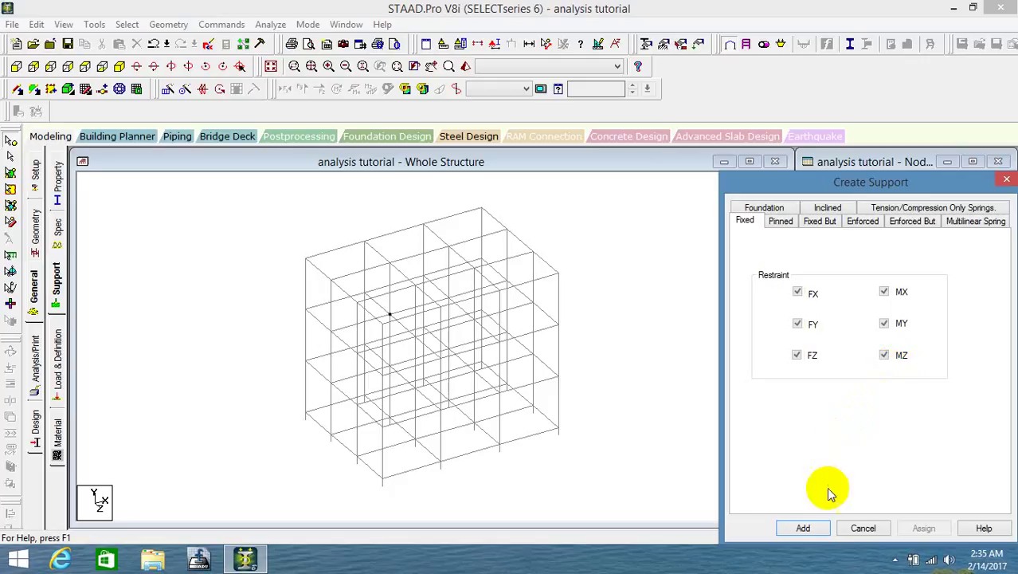
left_click(805, 529)
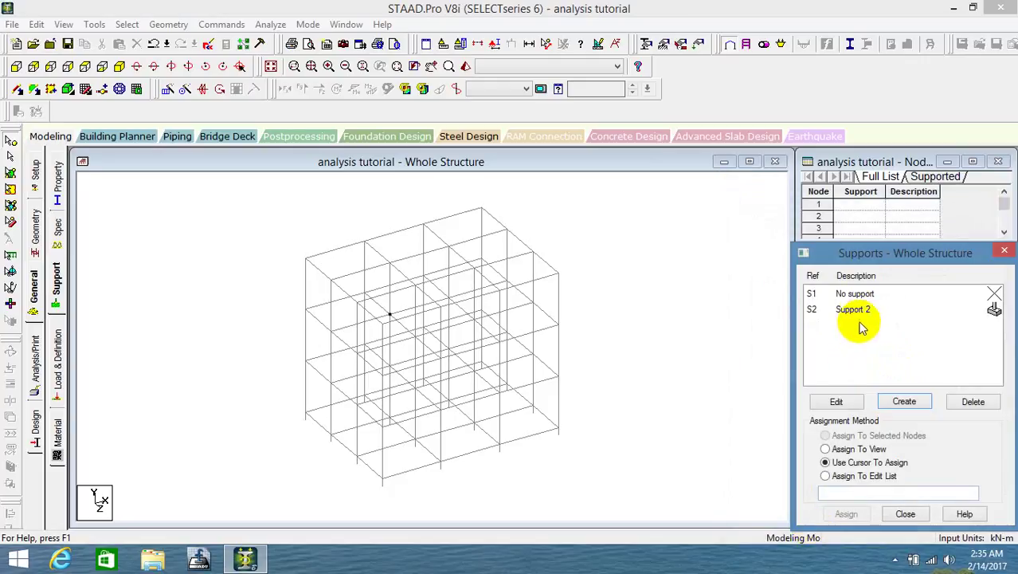
Step: Assign the fixed support to all column-base nodes of the frame, selecting them in the front view
left_click(856, 309)
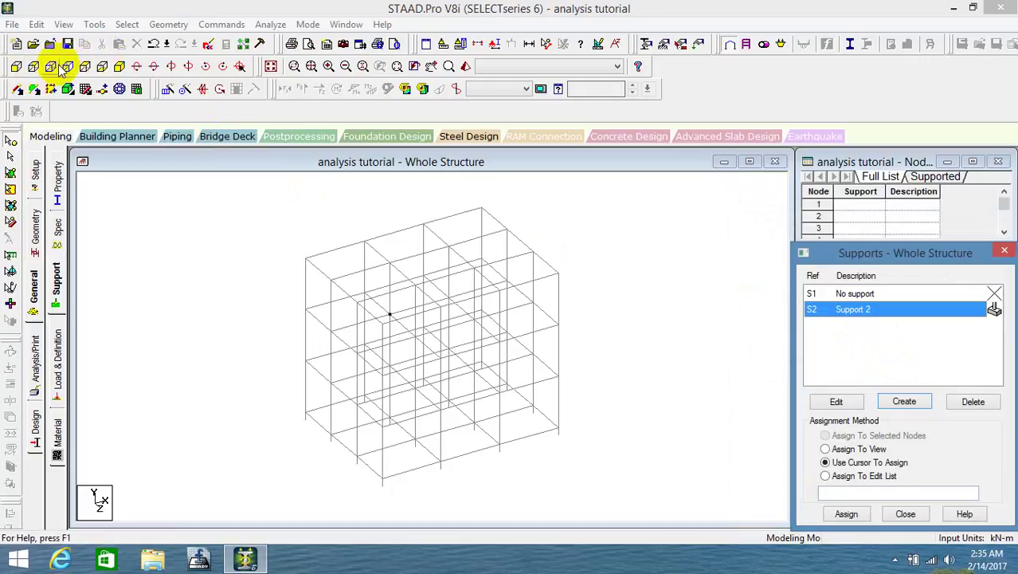
left_click(16, 66)
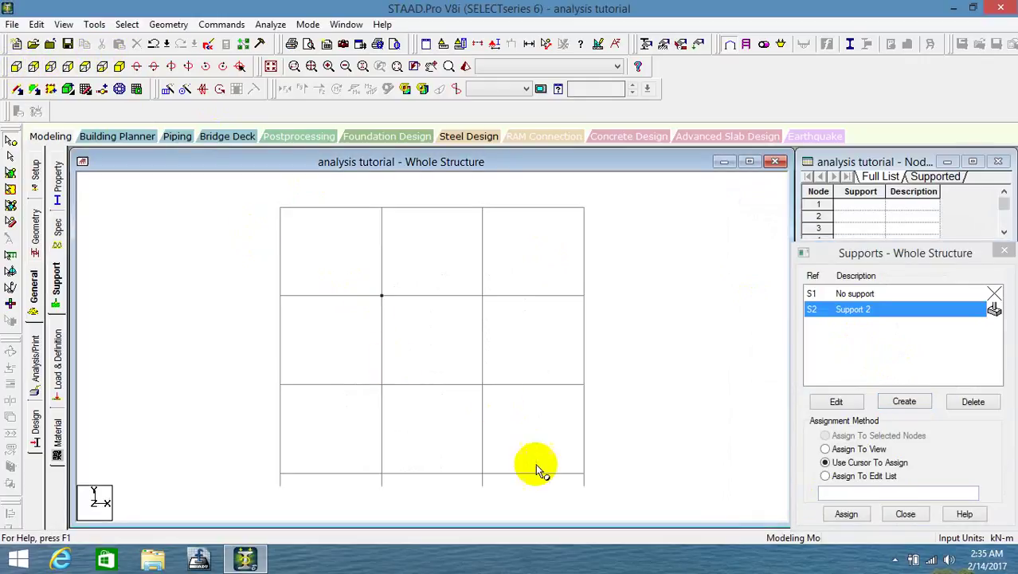
left_click_drag(602, 483, 269, 489)
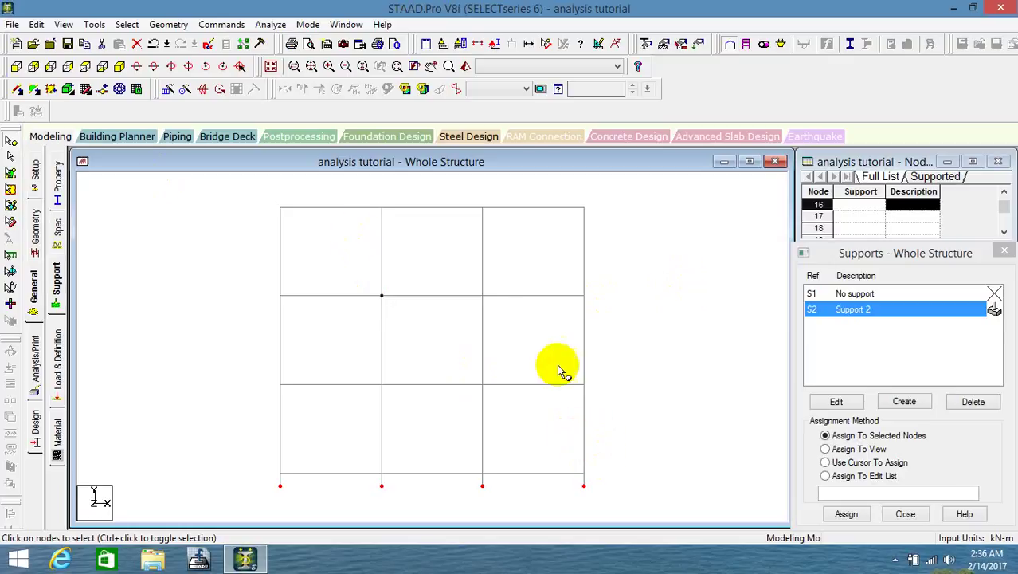
left_click(119, 67)
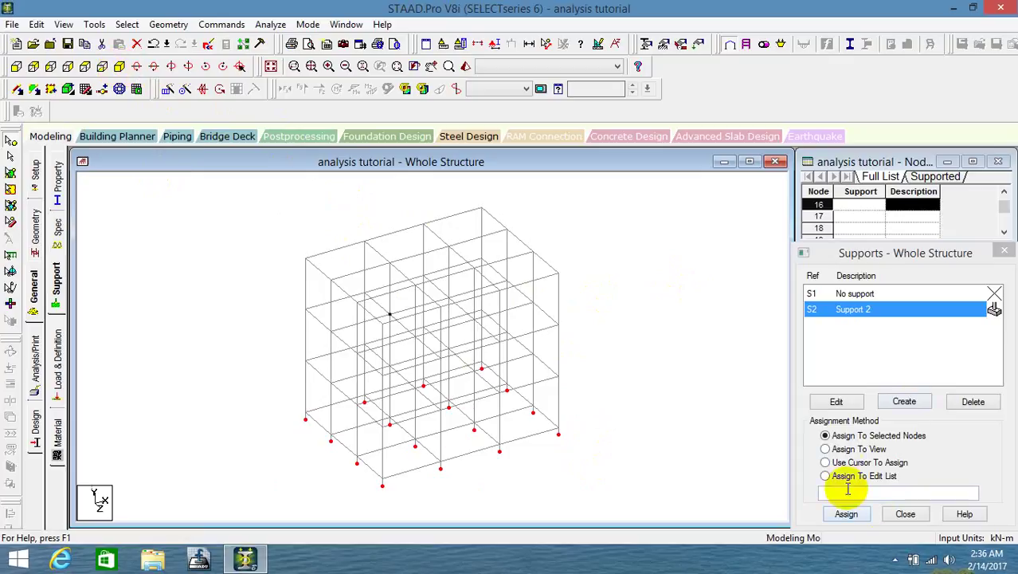
left_click(846, 514)
left_click(838, 425)
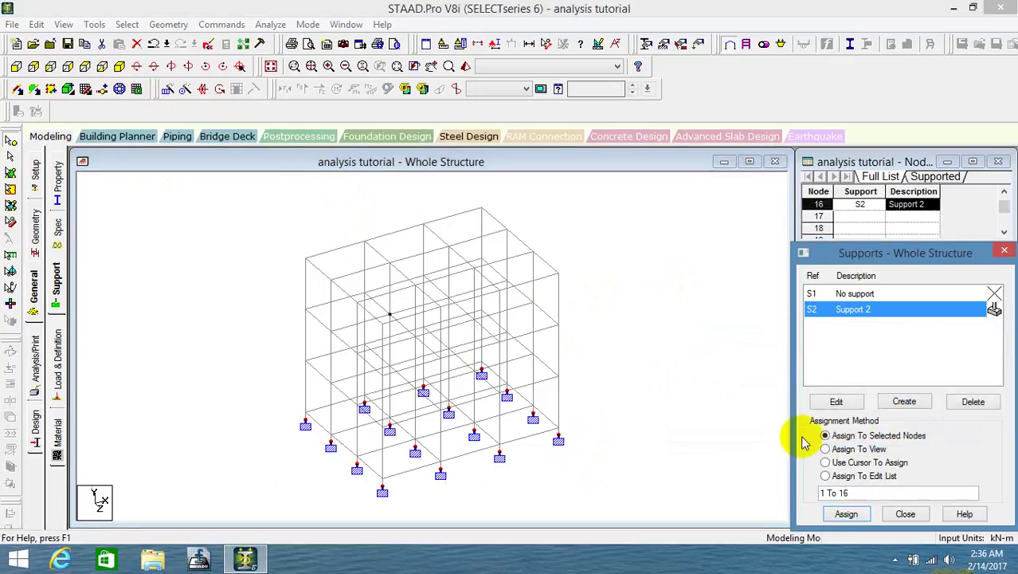
left_click(700, 428)
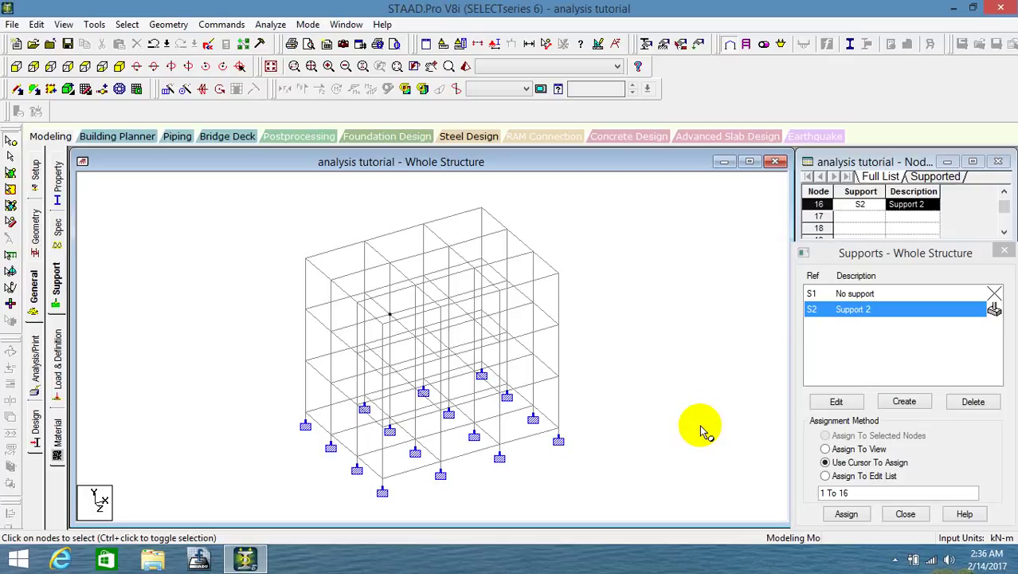
Step: Close the Supports dialog and the node table, and maximize the Whole Structure view
left_click(1000, 249)
left_click(999, 161)
left_click(748, 162)
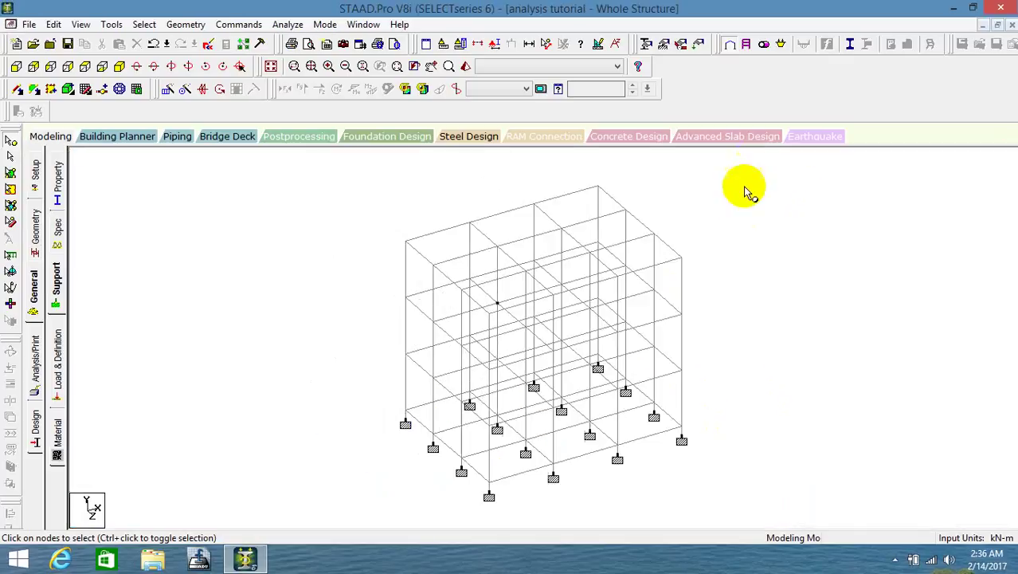
Step: Select all beams of the frame and delete them together with their leftover nodes
left_click(13, 93)
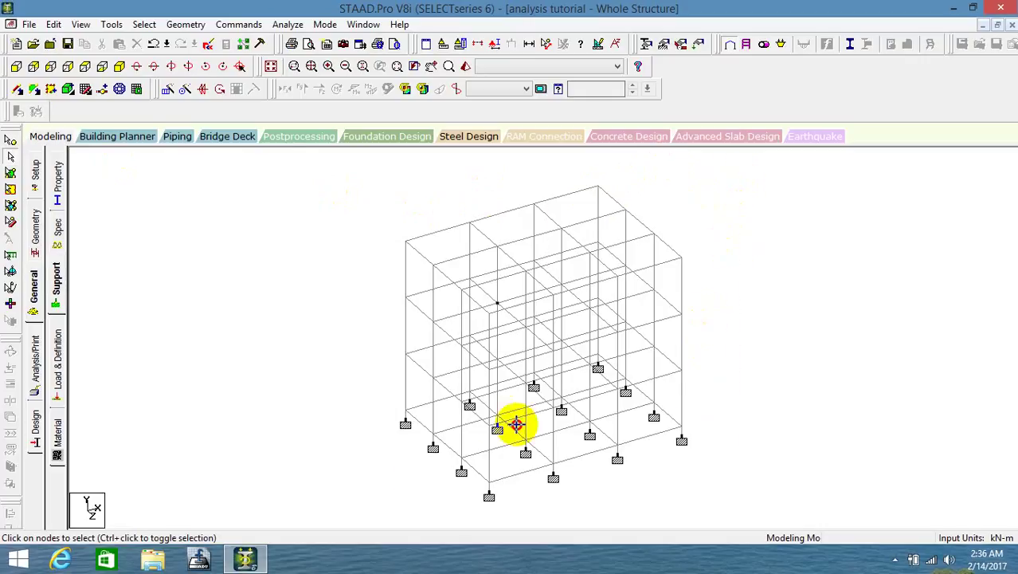
key("ctrl+a")
key("Delete")
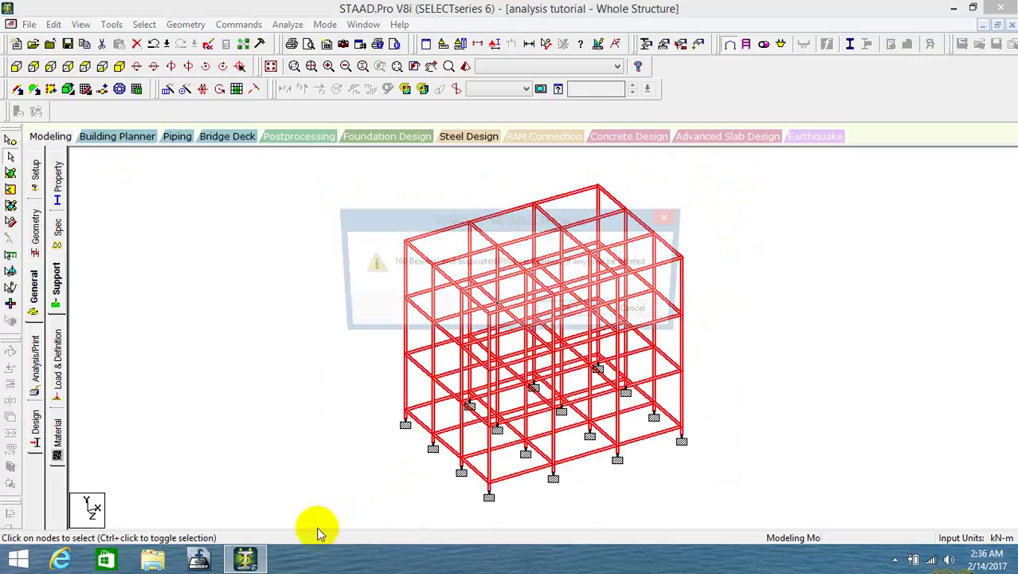
key("Return")
key("Return")
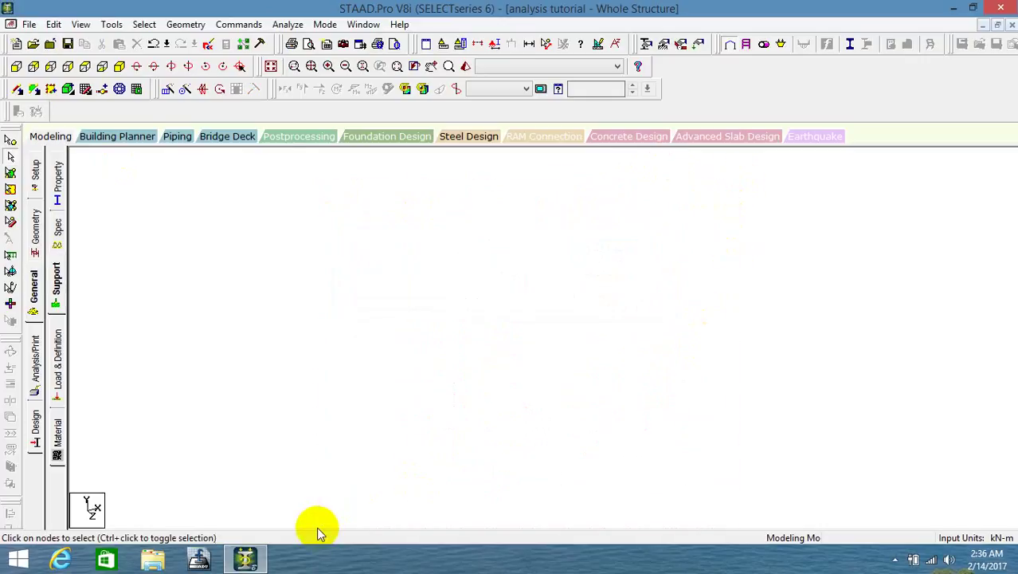
Step: Turn the snap grid back on and check the default linear grid's settings
left_click(86, 89)
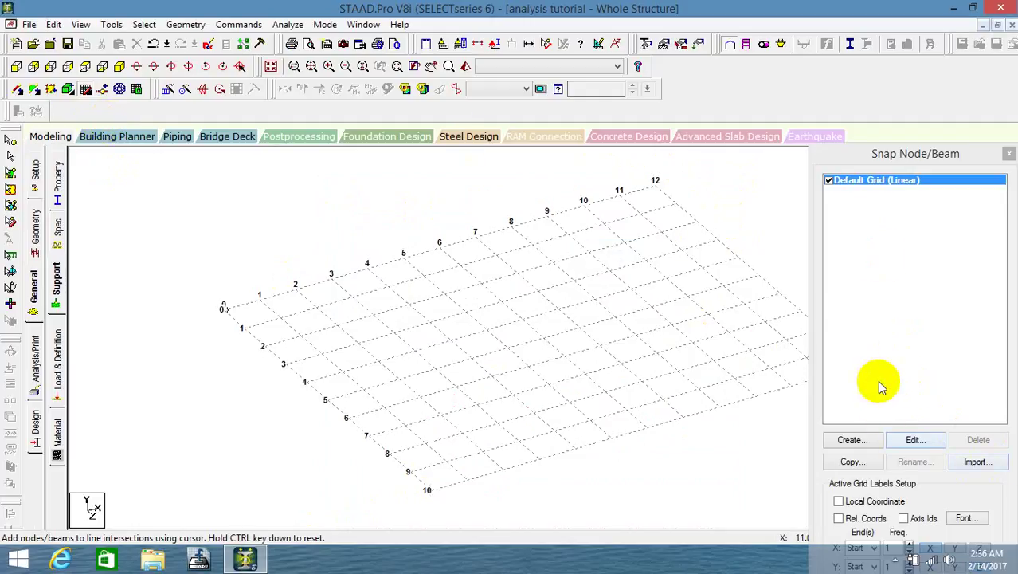
left_click(911, 440)
left_click(643, 480)
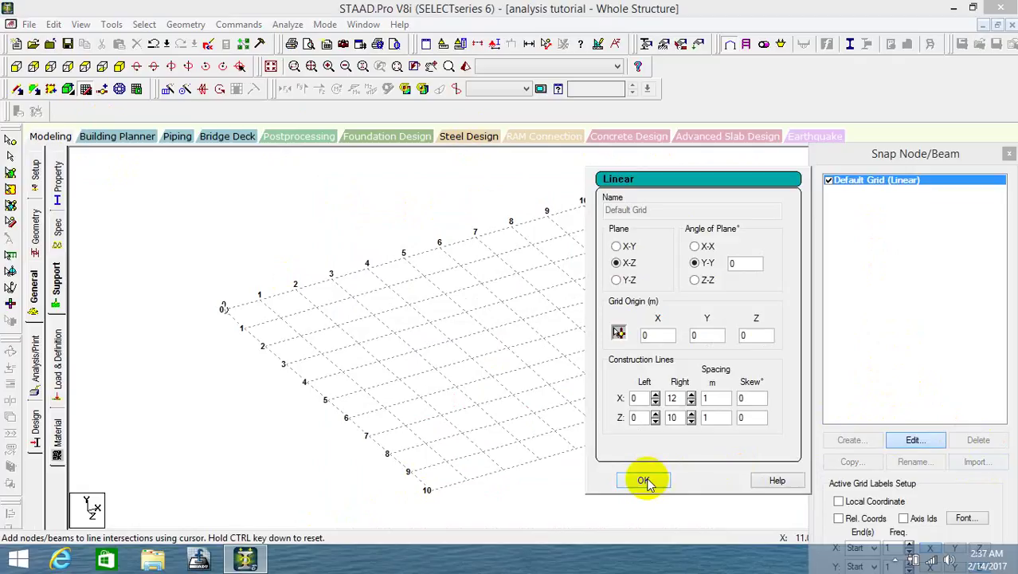
Step: Create a radial snap grid named 123 and make it the active grid
left_click(866, 443)
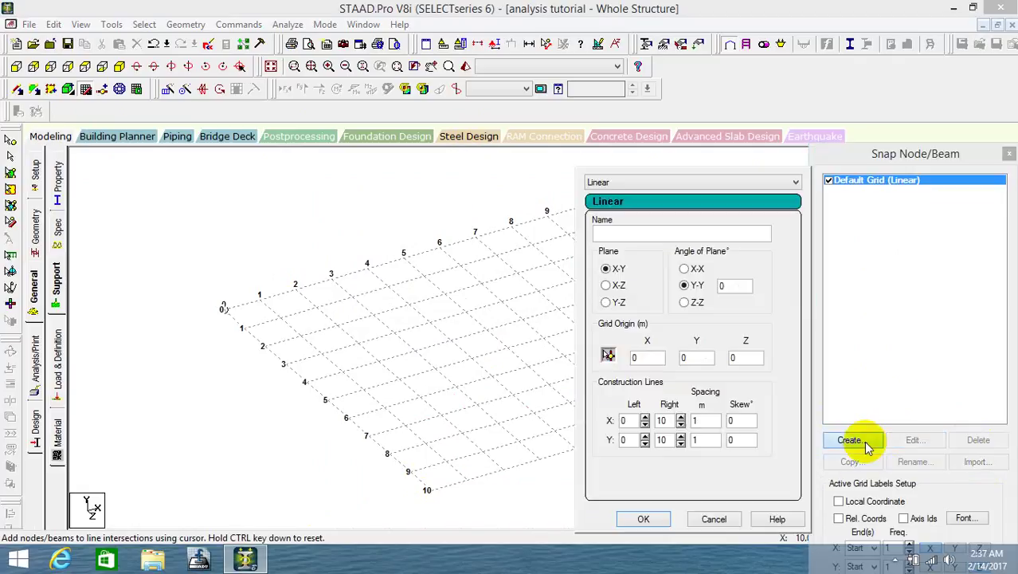
left_click(661, 182)
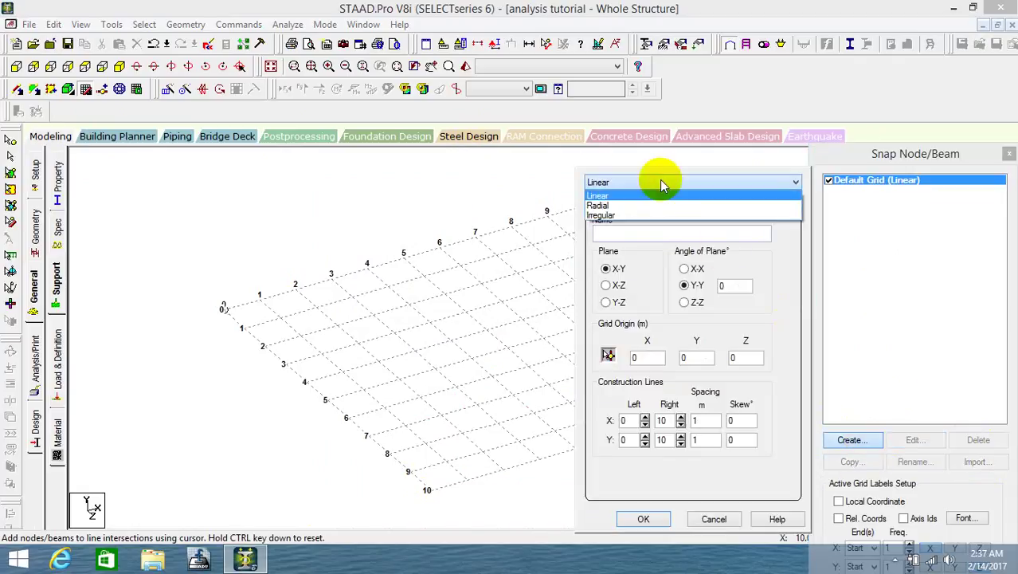
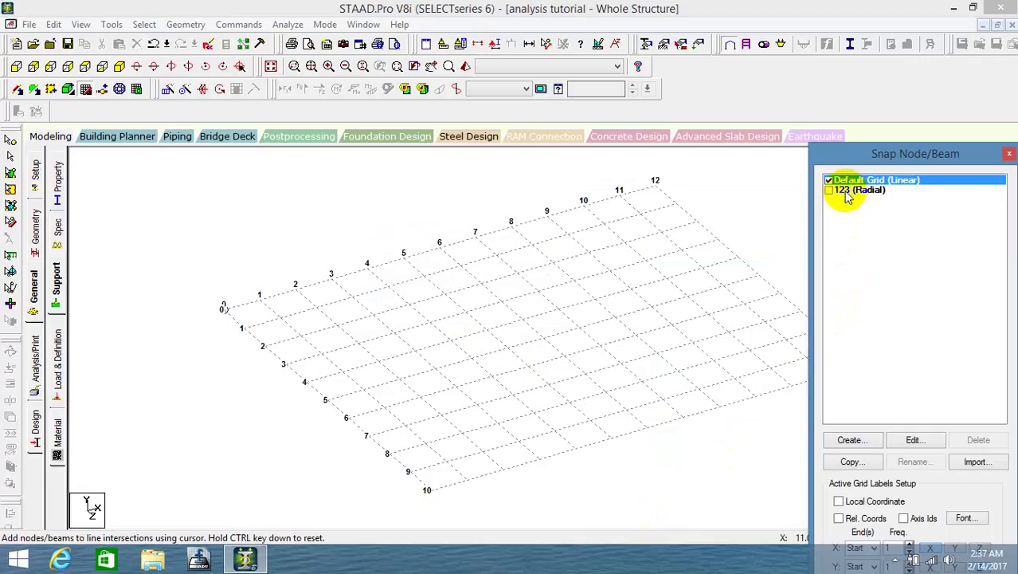
left_click(830, 191)
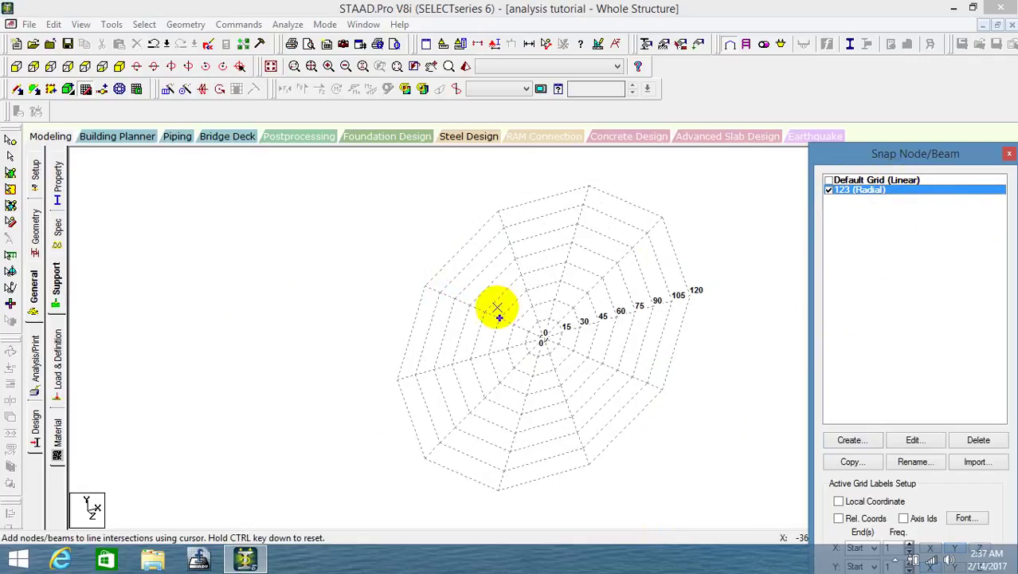
Step: Edit the radial grid 123, placing it in the X-Z plane with a start angle of 30°
left_click(915, 440)
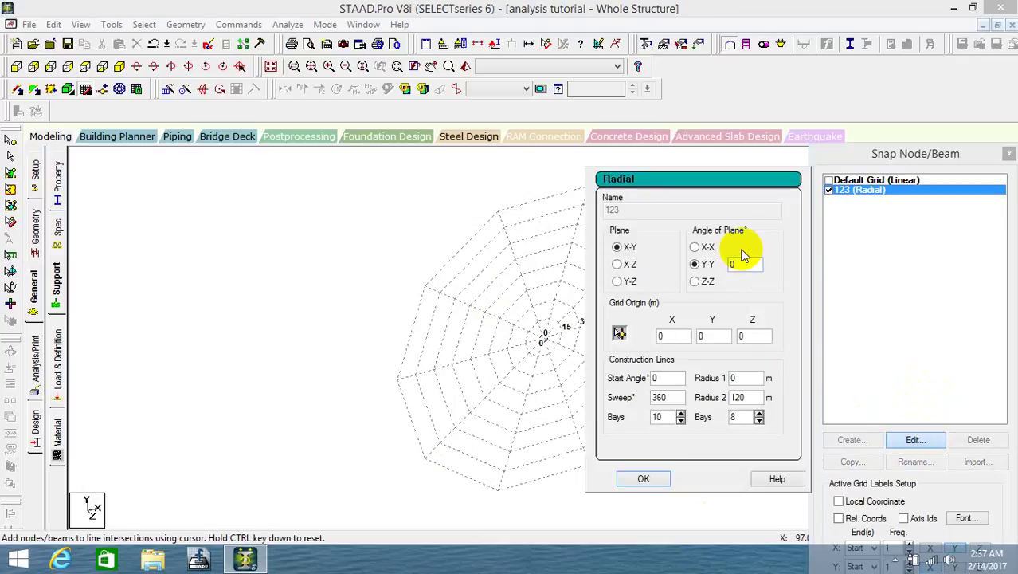
left_click(619, 265)
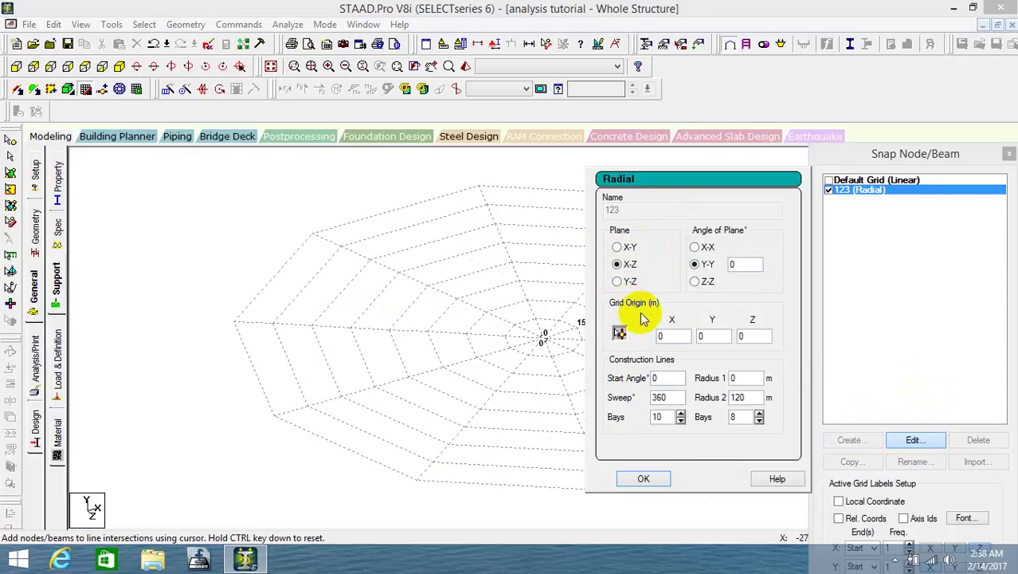
left_click(672, 380)
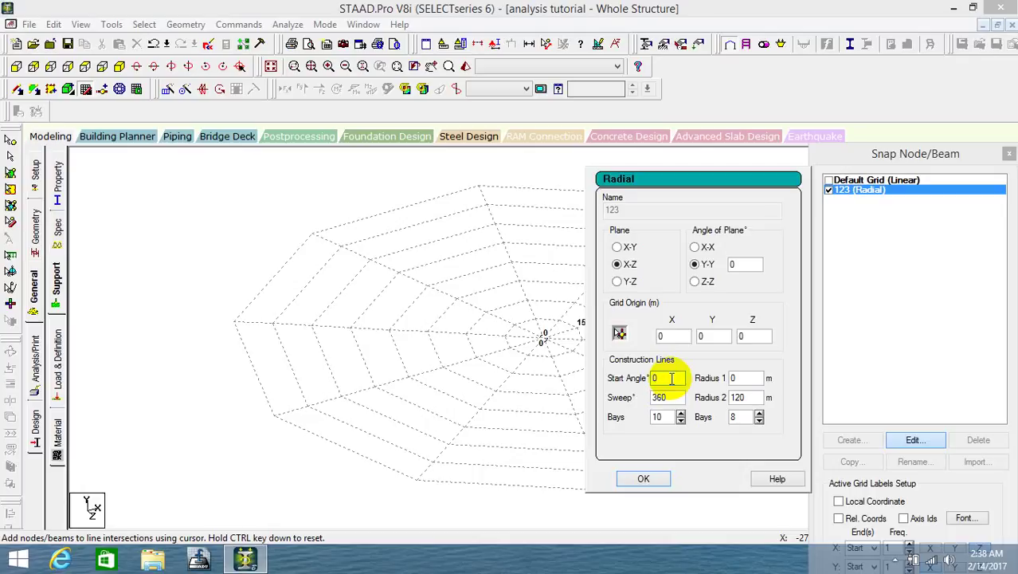
key("BackSpace")
type("30")
left_click(749, 379)
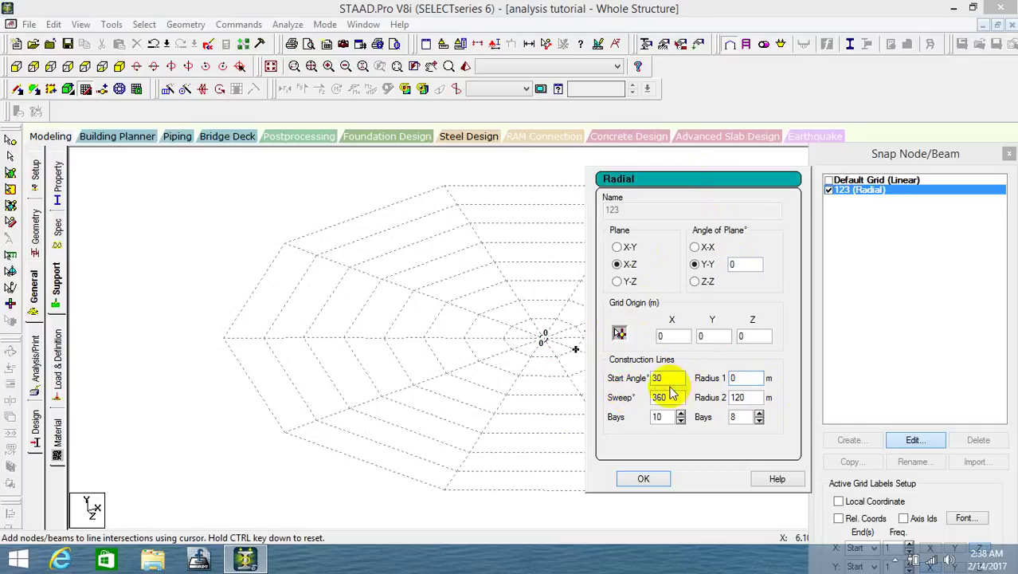
Step: Set the radial grid's Radius 1 to 5 m and Radius 2 to 25 m
double_click(744, 377)
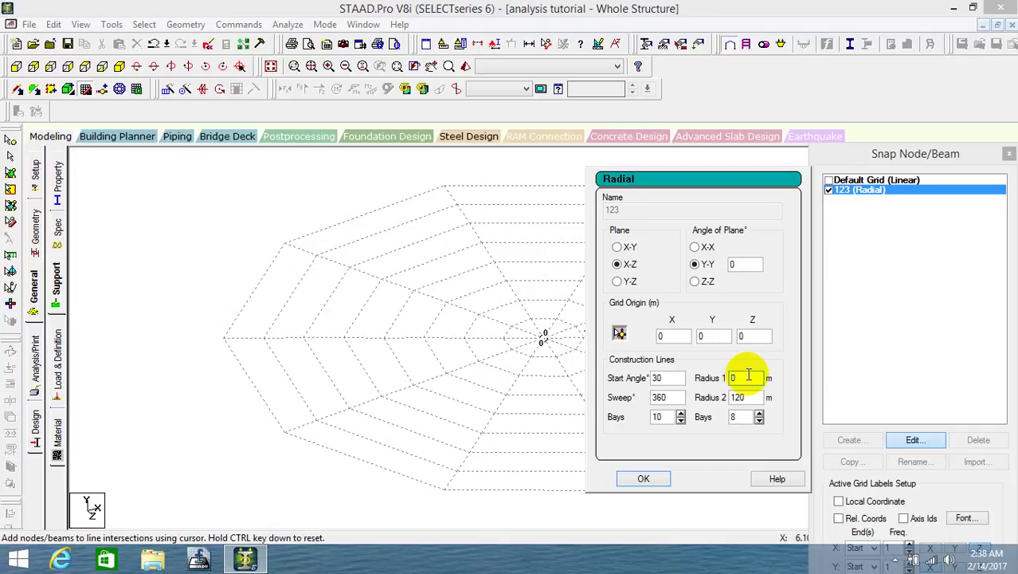
type("5")
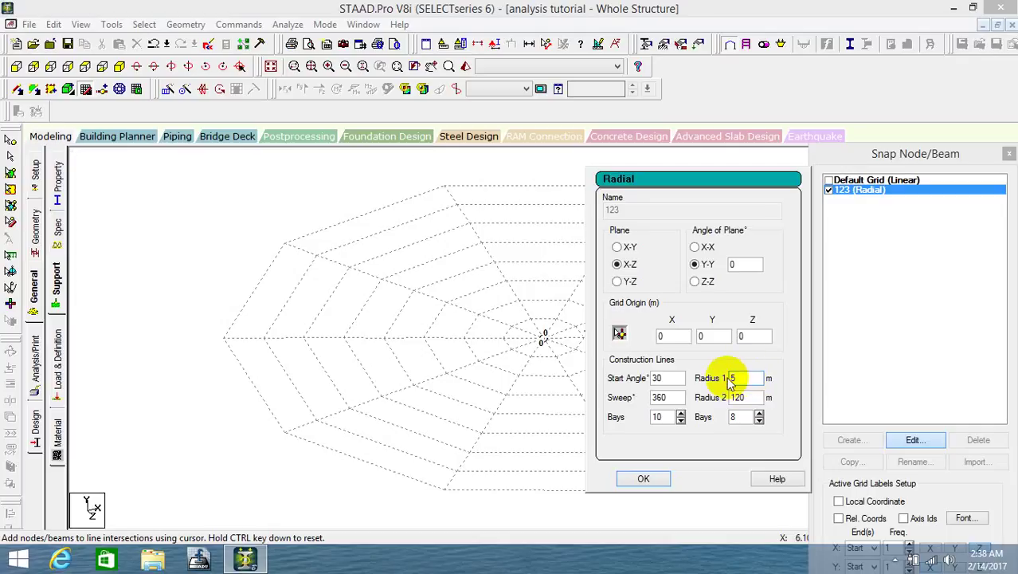
double_click(661, 398)
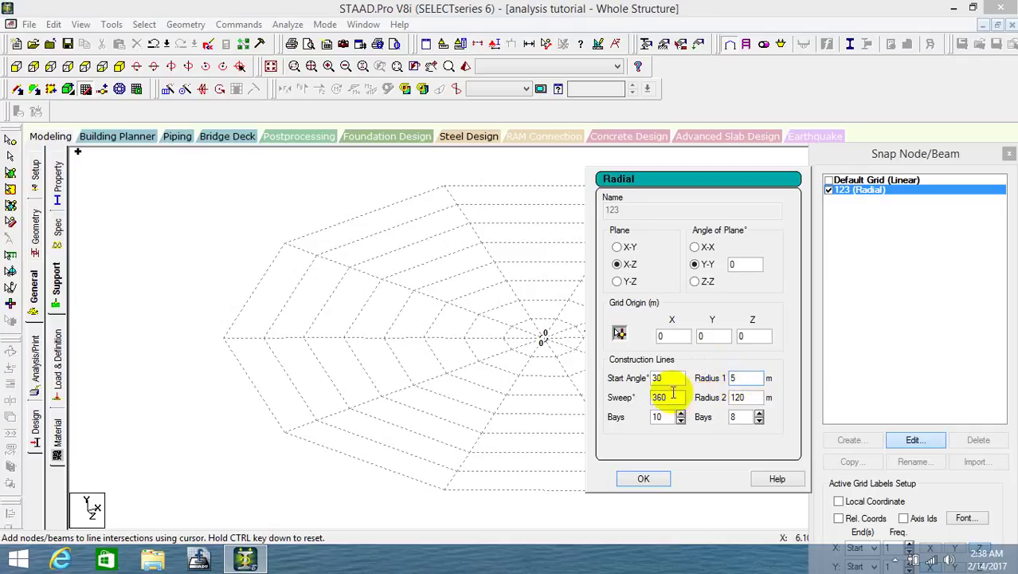
left_click(673, 392)
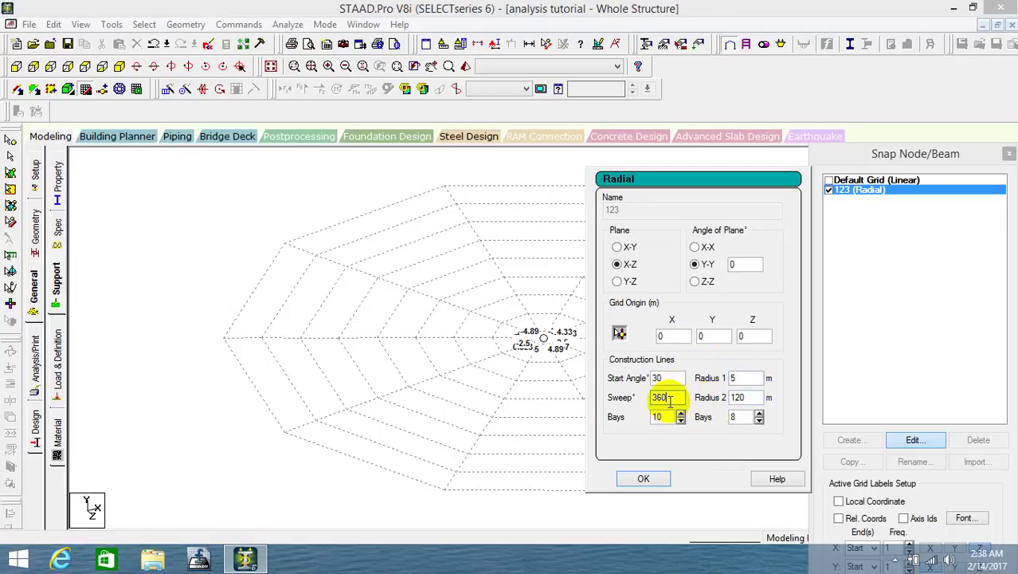
double_click(743, 398)
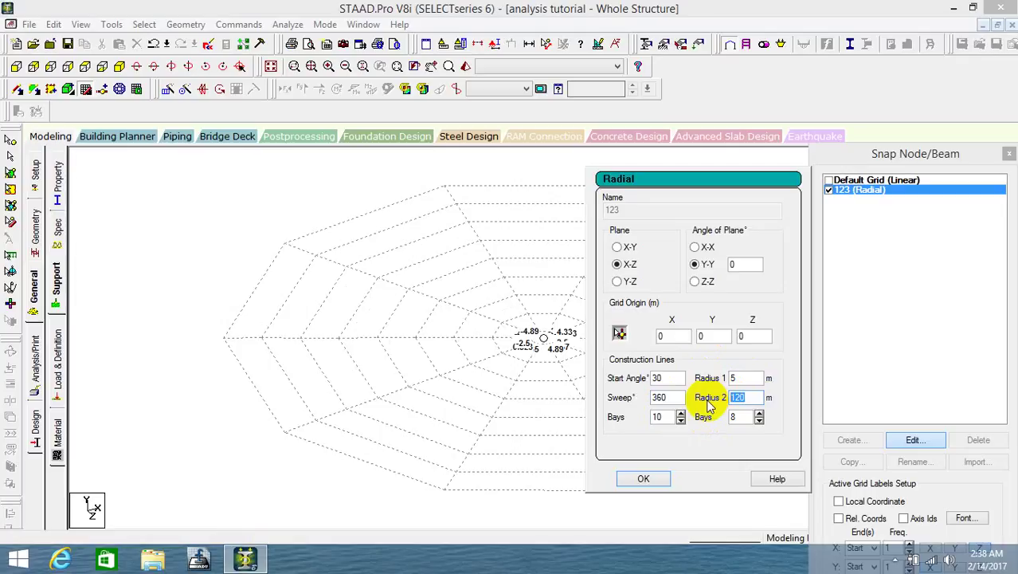
type("25")
left_click(737, 378)
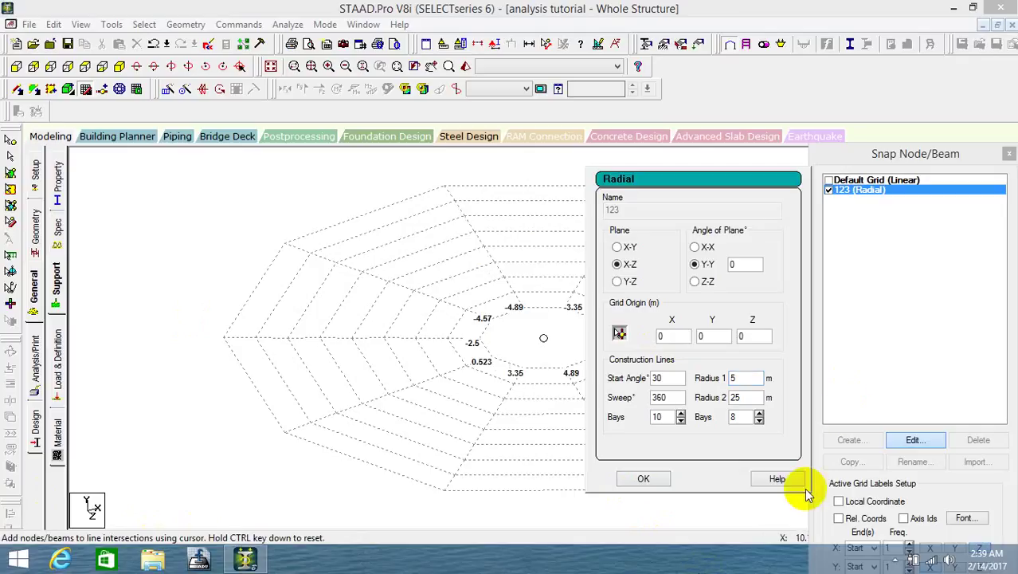
Step: Move the Snap Node/Beam panel upward to uncover its lower settings
left_click_drag(870, 148, 878, 1)
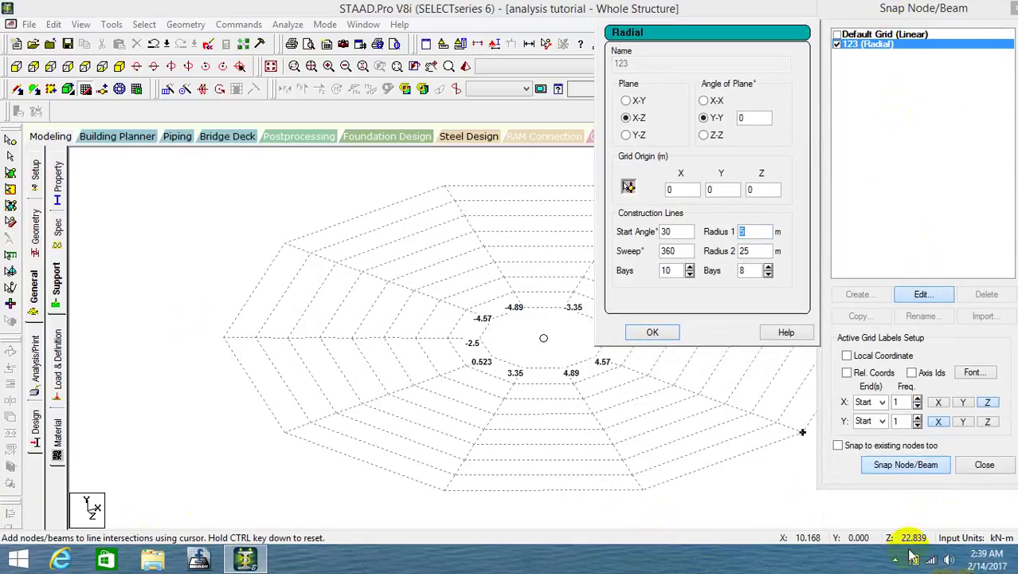
left_click(895, 560)
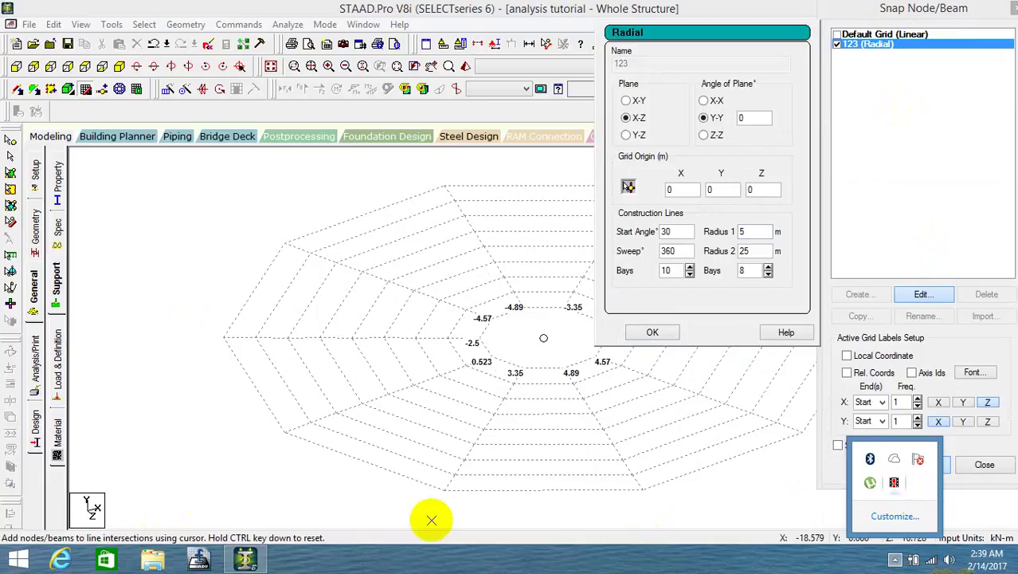
left_click(431, 519)
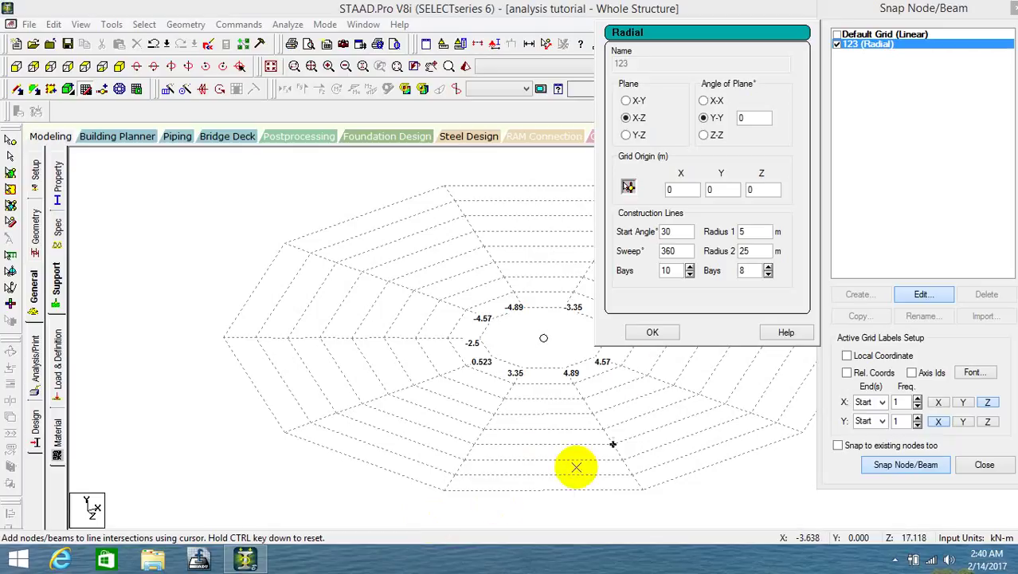
Step: Set the radial grid's start angle to 0° and its sweep to 180°
double_click(669, 230)
type("0")
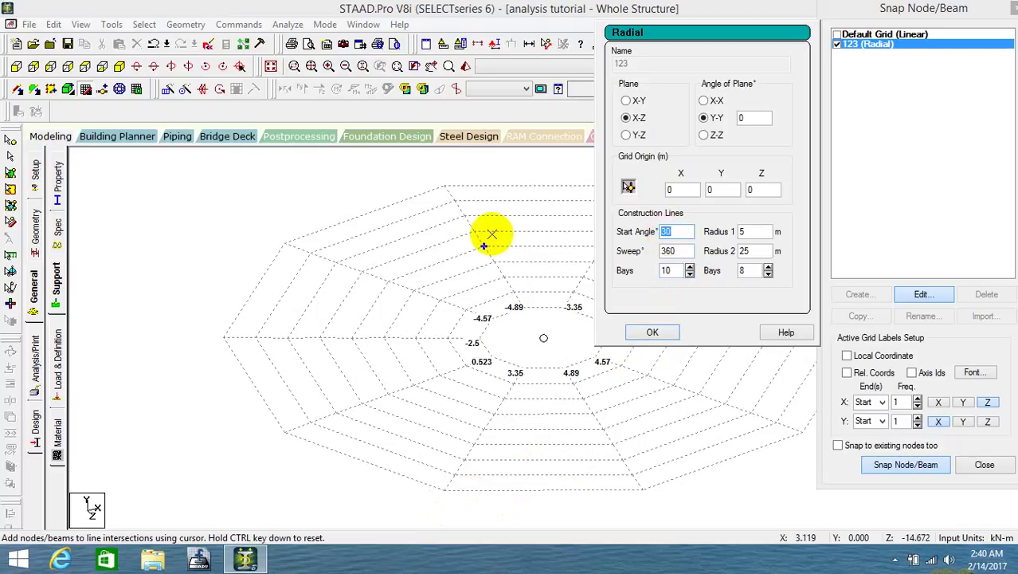
double_click(670, 250)
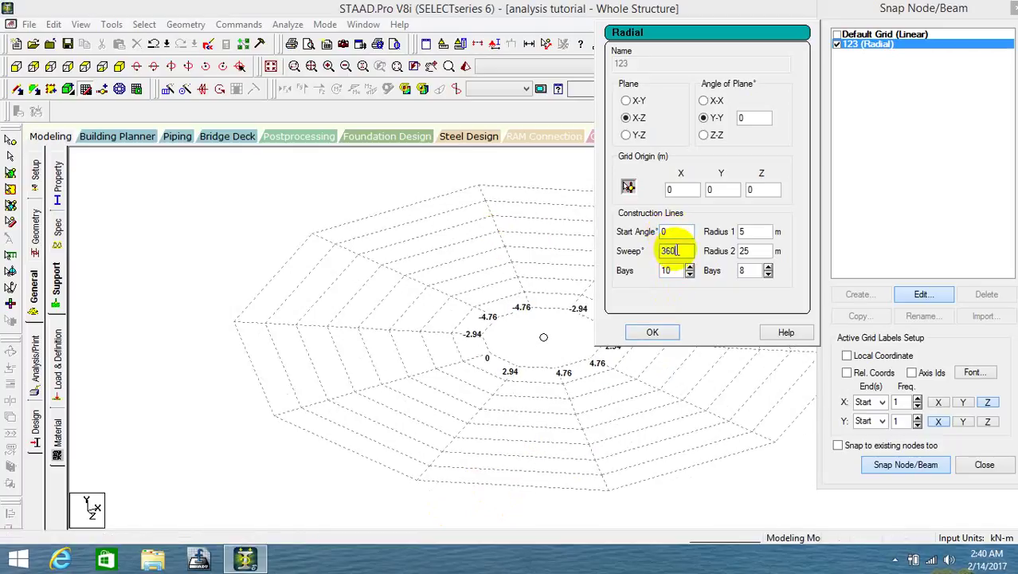
left_click_drag(672, 251, 653, 255)
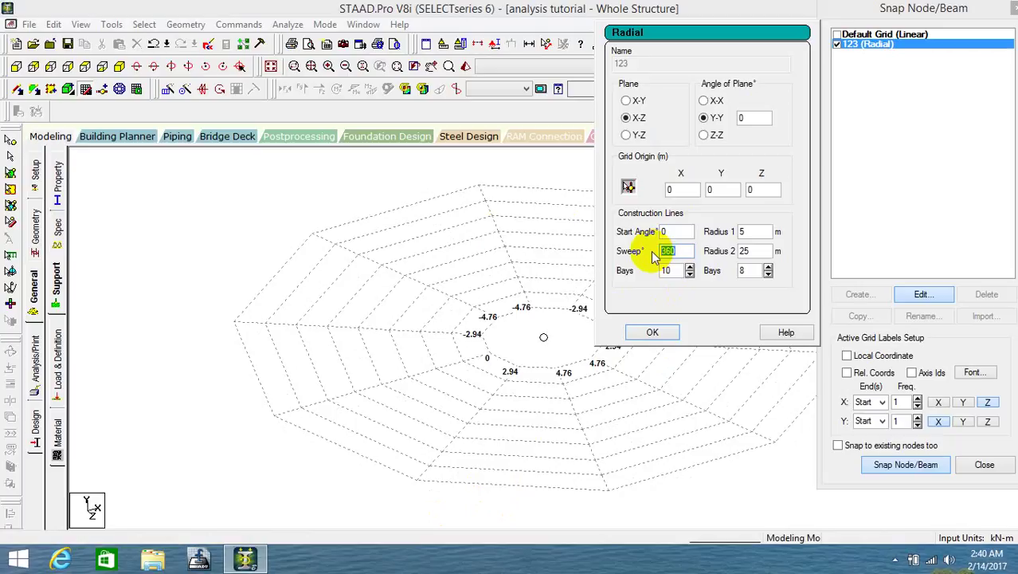
type("180")
left_click(754, 251)
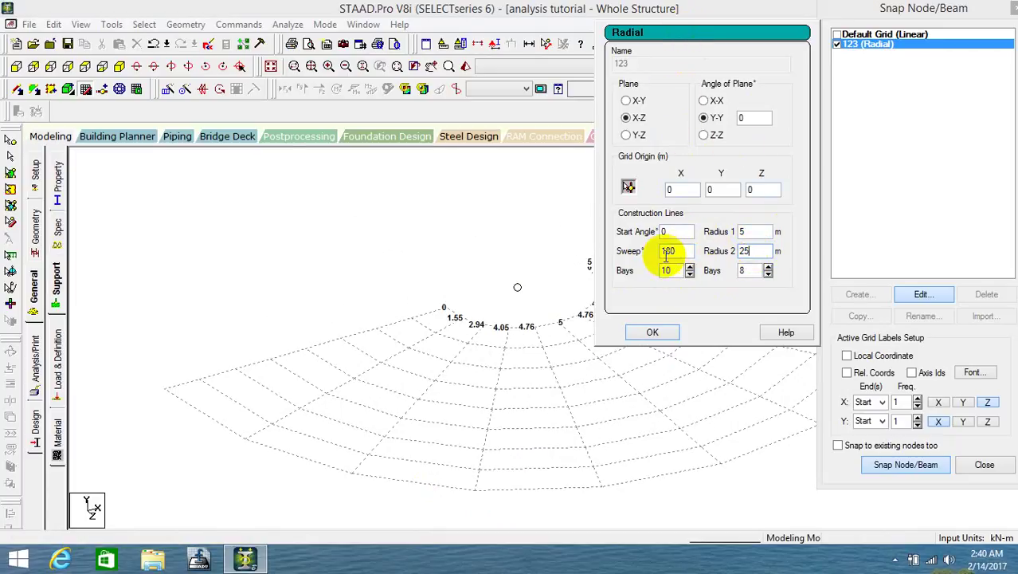
Step: Flip the half-circle grid to the opposite side by setting its sweep to -180°
double_click(667, 251)
type("-")
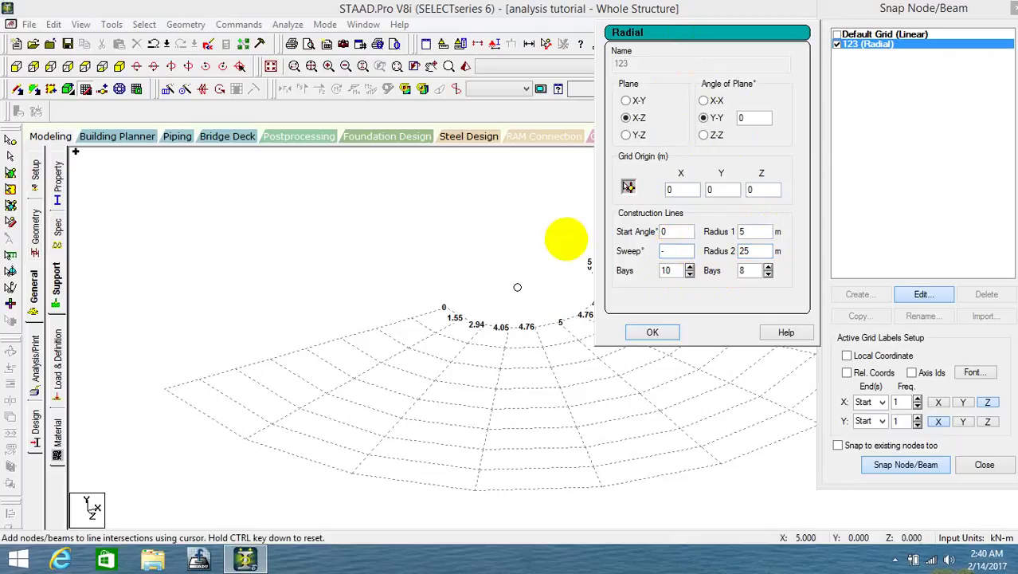
type("180")
left_click(760, 252)
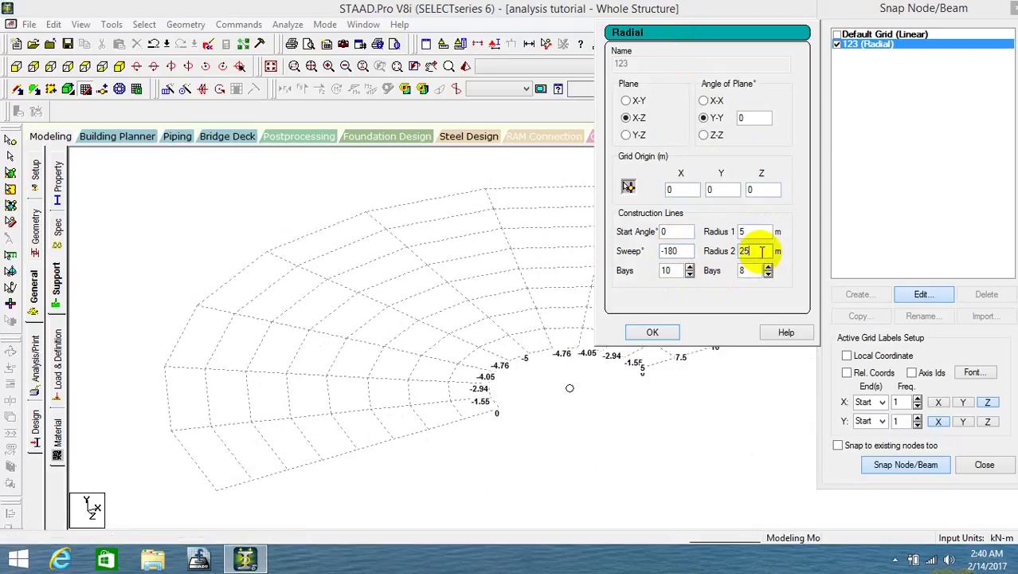
Step: Increase the number of bays along the sweep to 16
left_click(690, 267)
left_click(690, 267)
left_click(691, 267)
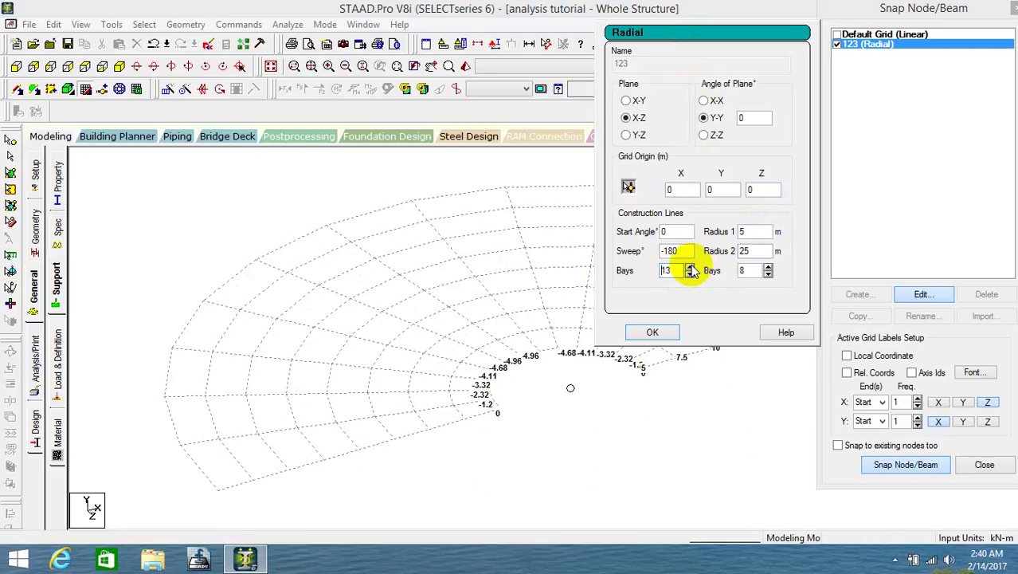
left_click(690, 267)
left_click(690, 267)
left_click(689, 267)
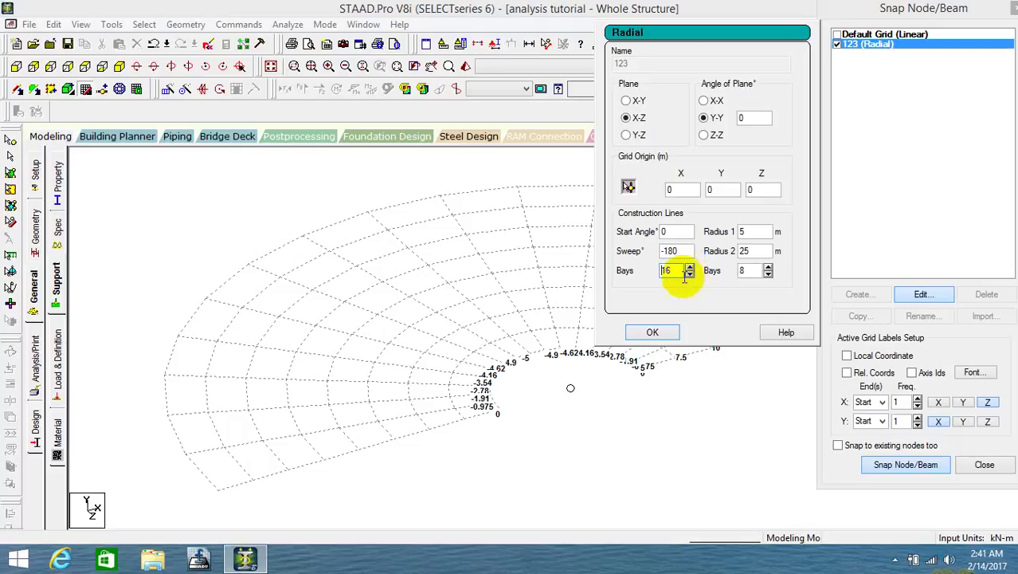
Step: Increase the number of bays along the sweep further to 23
left_click(690, 267)
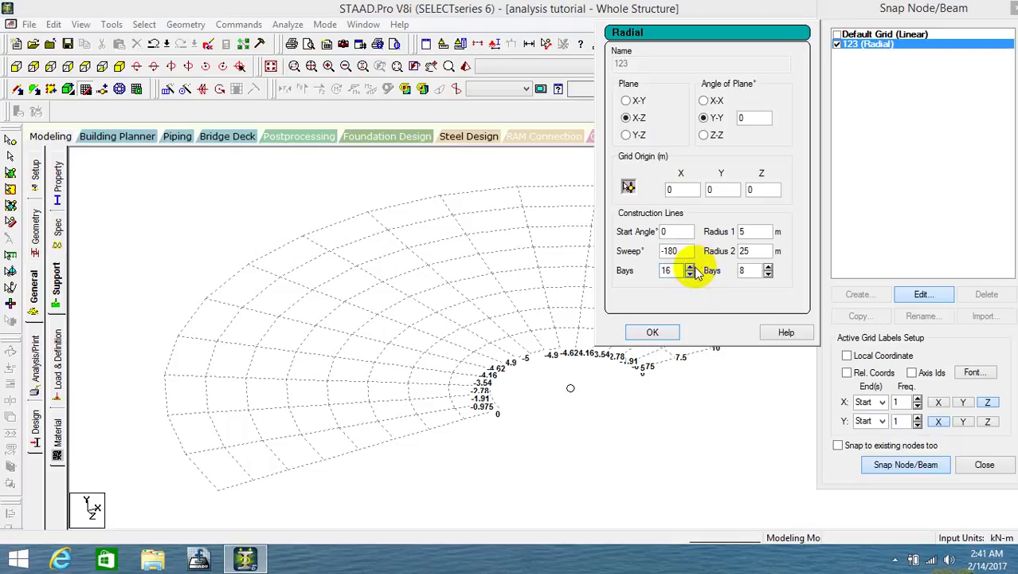
left_click(690, 267)
left_click(690, 267)
left_click(689, 267)
left_click(690, 267)
left_click(690, 267)
left_click(690, 267)
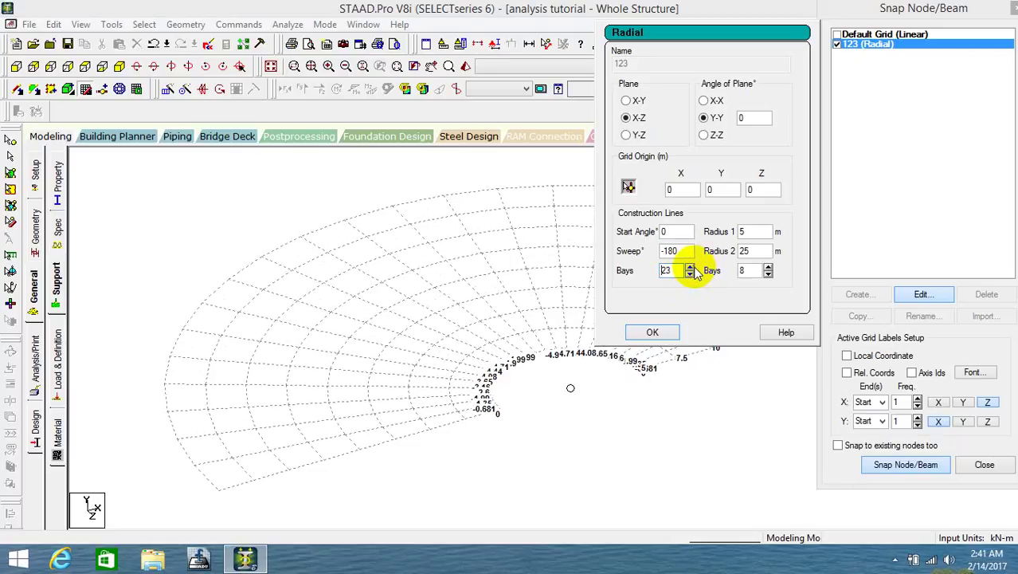
Step: Reduce the number of bays along the sweep to 3
left_click(690, 274)
left_click(689, 274)
left_click(690, 274)
left_click(690, 274)
left_click(690, 274)
left_click(690, 274)
left_click(689, 274)
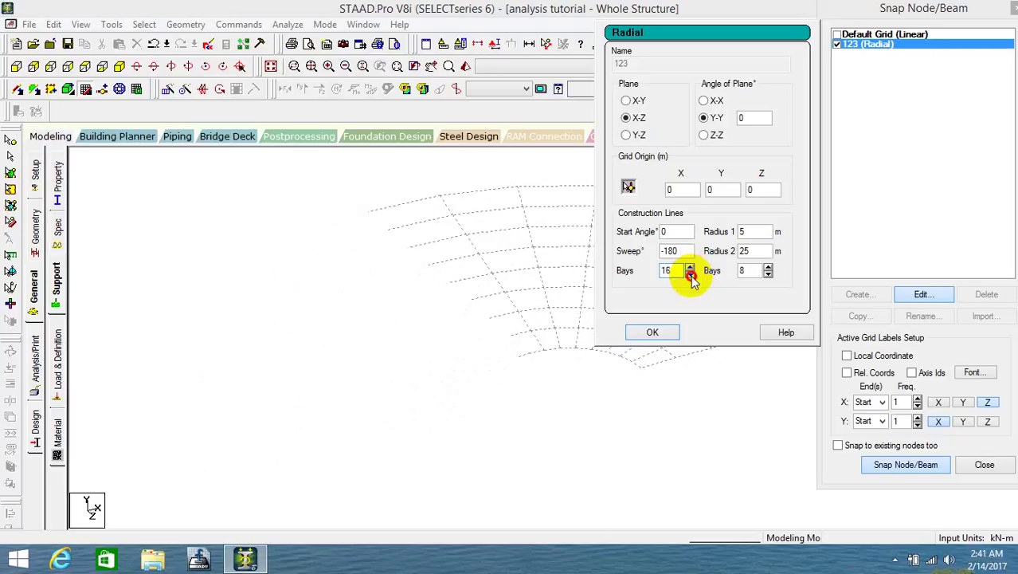
left_click(690, 274)
left_click(690, 275)
left_click(690, 274)
left_click(690, 274)
left_click(690, 274)
left_click(690, 274)
left_click(690, 274)
left_click(690, 274)
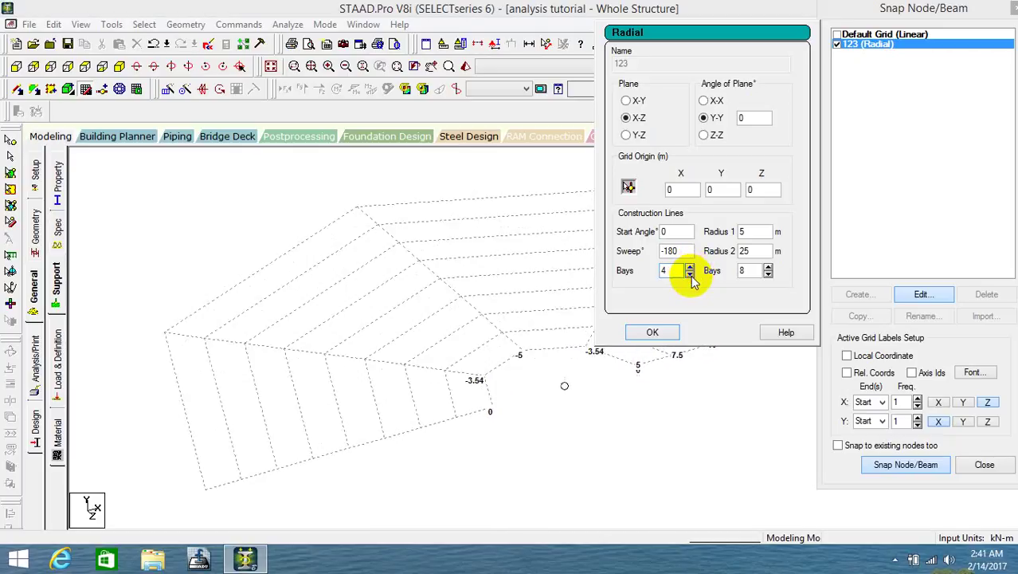
left_click(690, 274)
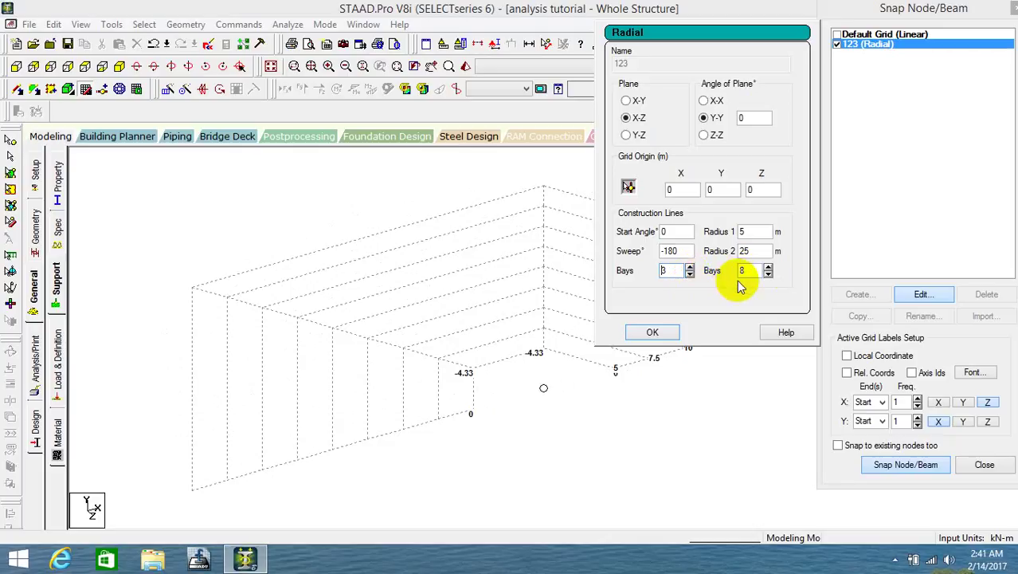
Step: Reduce the bays between the two radii to 3, and raise them again to 7
left_click(768, 275)
left_click(768, 275)
left_click(768, 274)
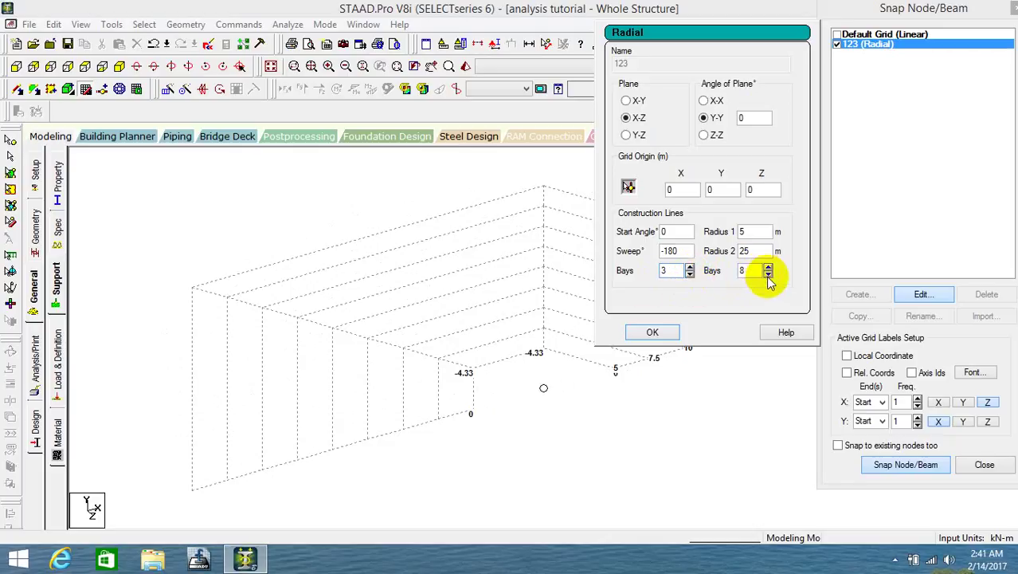
left_click(768, 275)
left_click(768, 275)
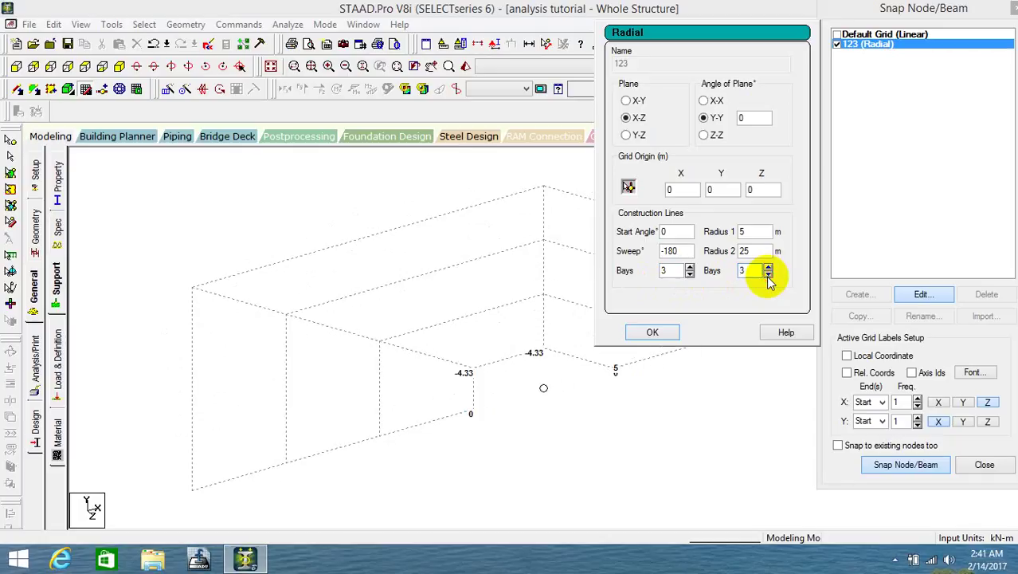
left_click(768, 267)
left_click(768, 268)
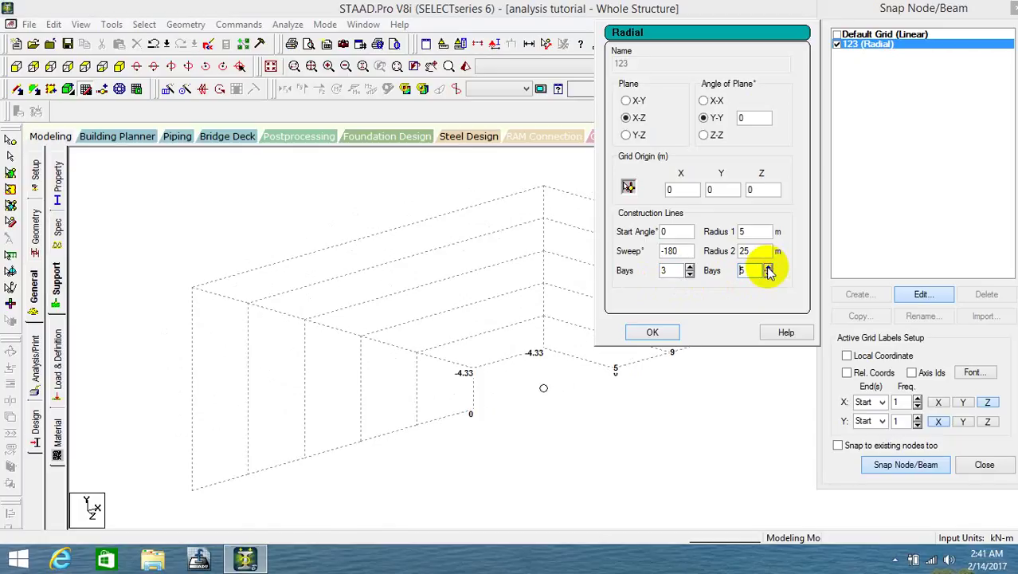
left_click(768, 267)
left_click(768, 267)
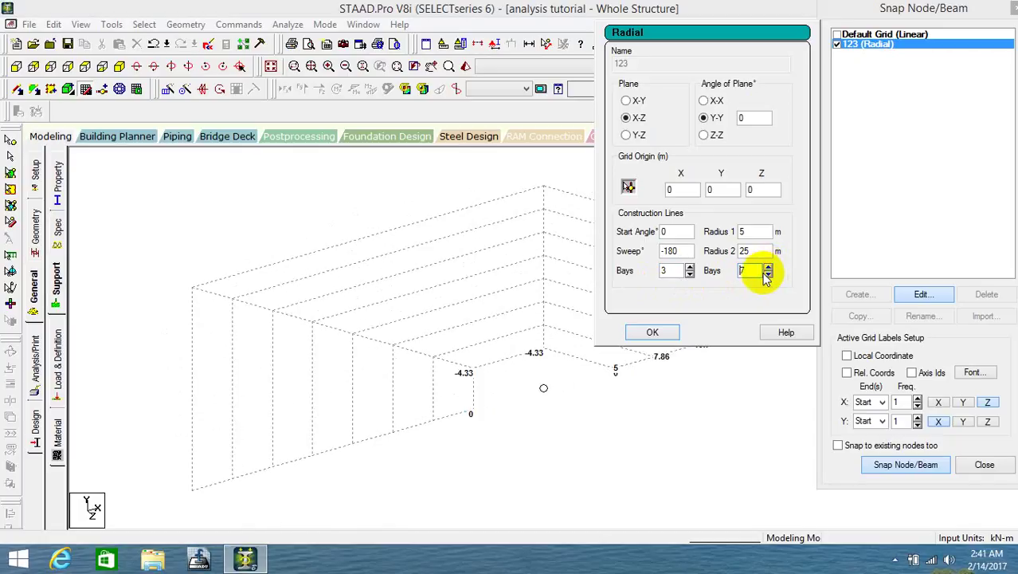
Step: Set the number of bays along the sweep to 13 and accept the radial grid's settings
left_click(690, 268)
left_click(690, 267)
left_click(690, 268)
left_click(690, 267)
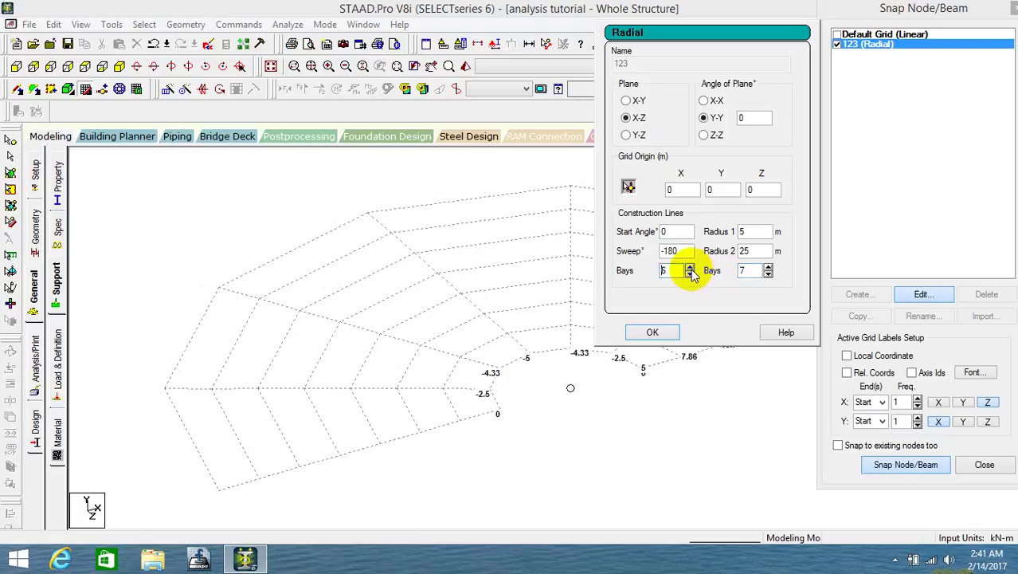
left_click(690, 267)
left_click(690, 268)
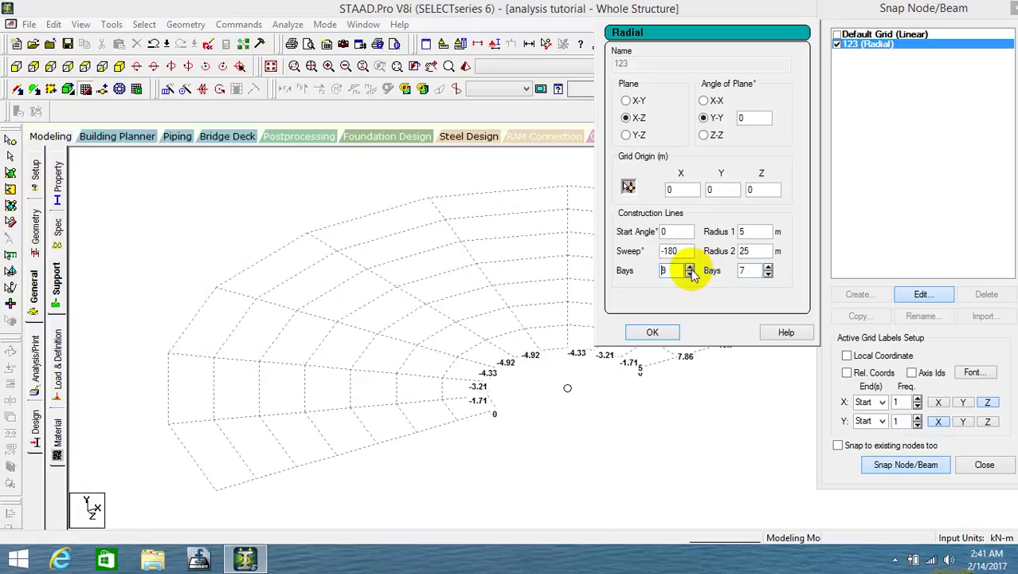
left_click(689, 267)
left_click(690, 267)
left_click(690, 268)
left_click(690, 268)
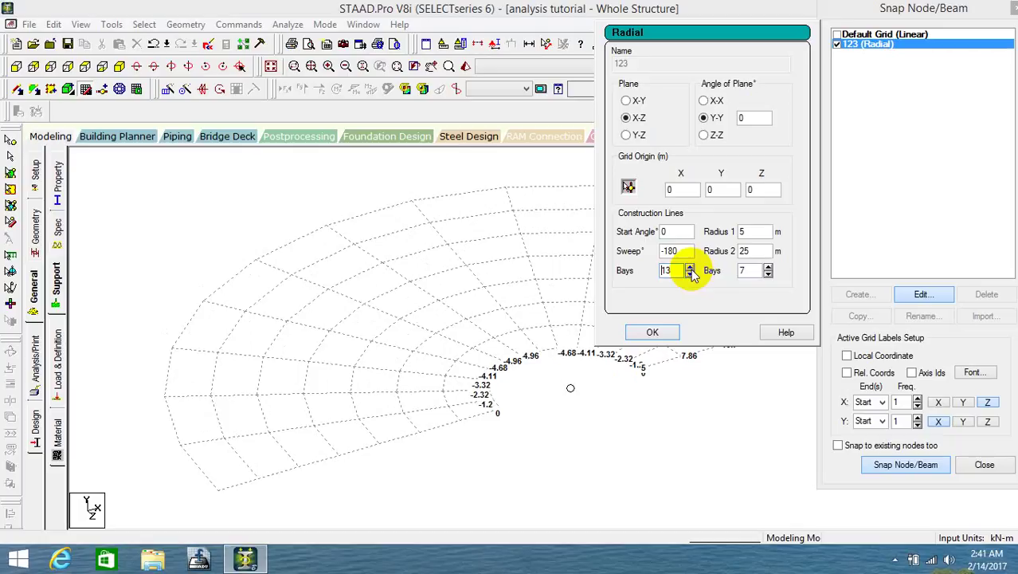
left_click(897, 559)
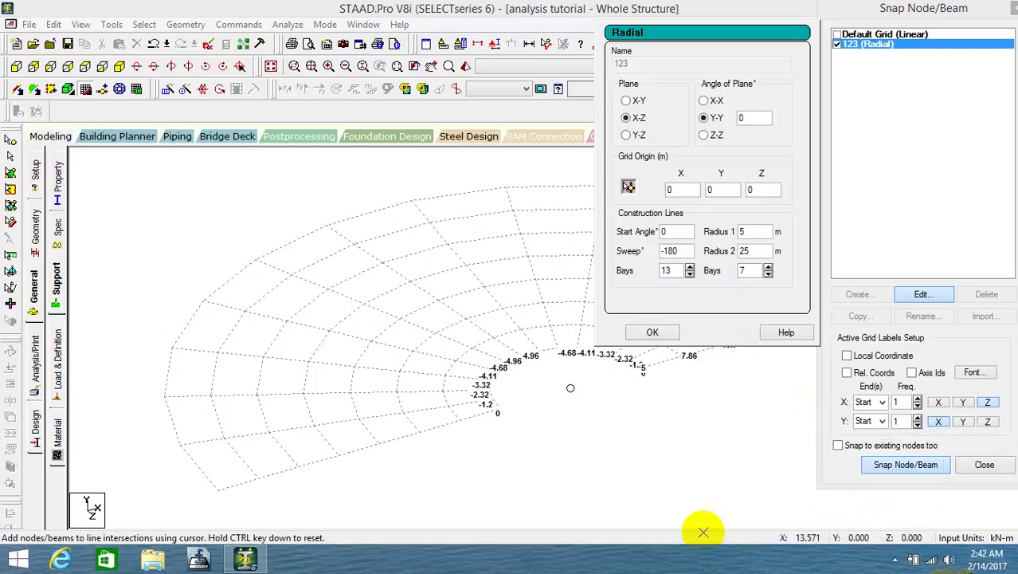
left_click(653, 332)
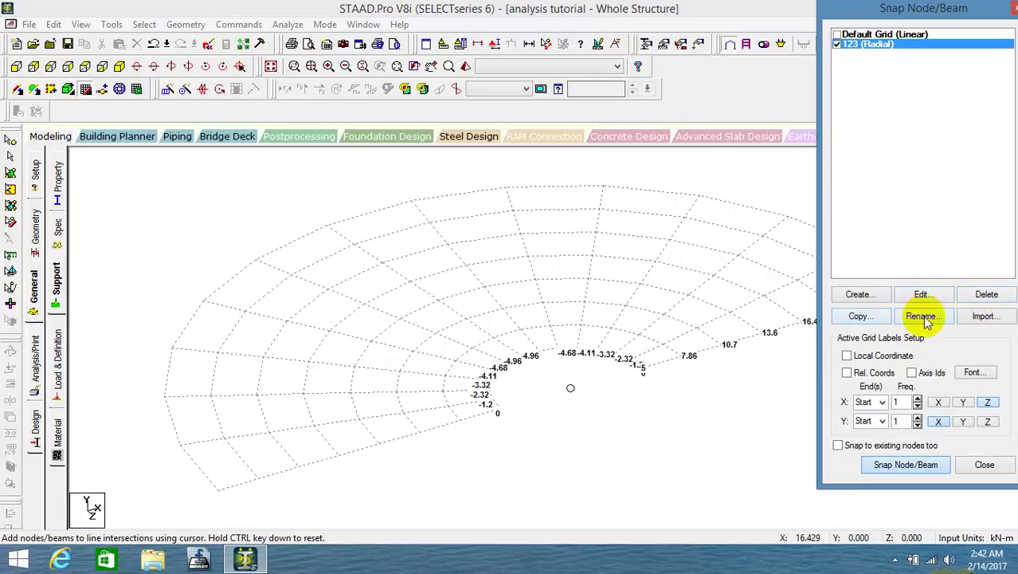
left_click(896, 563)
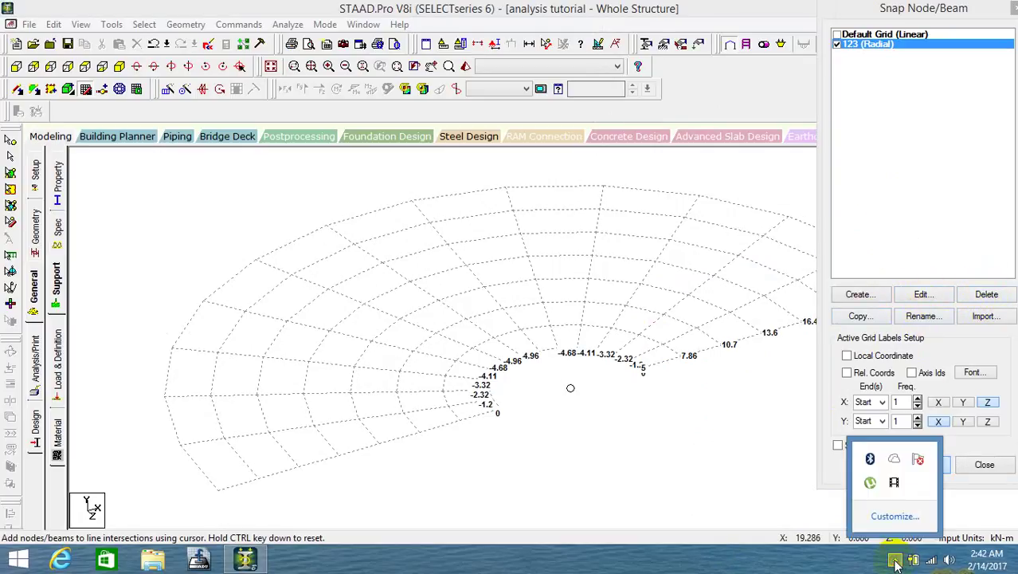
left_click(894, 482)
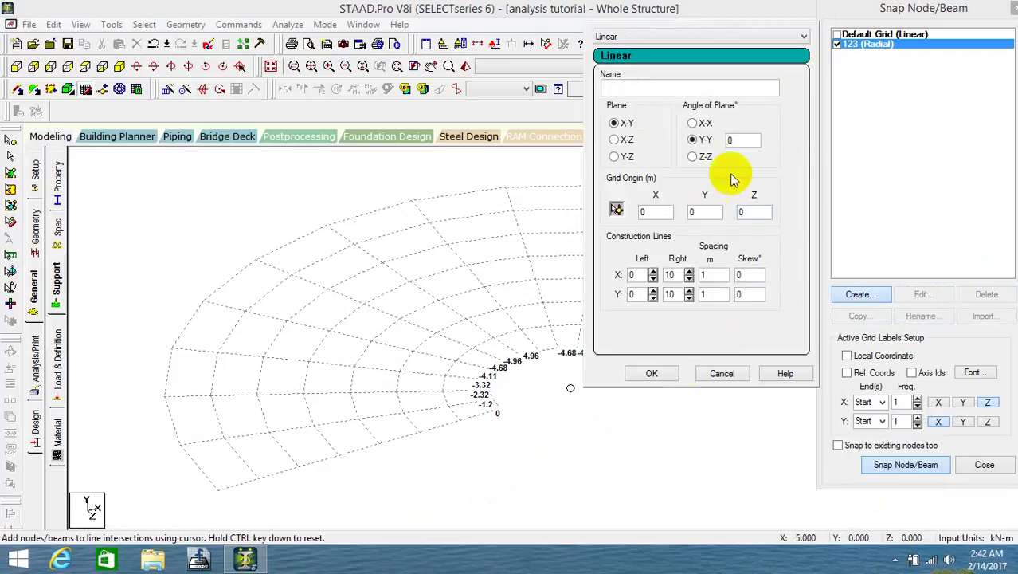
Step: Create a new irregular snap grid named 234
left_click(649, 88)
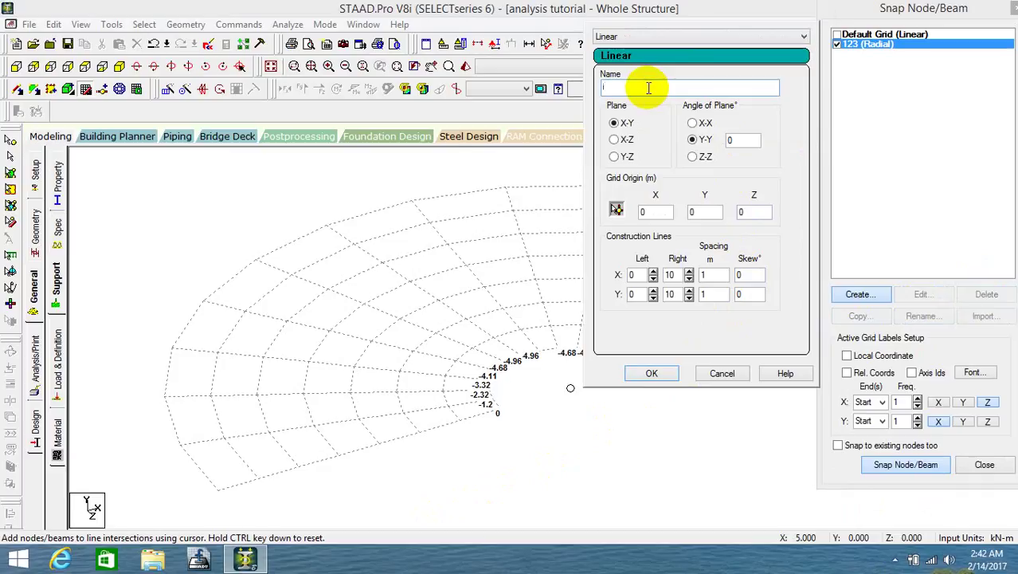
left_click(658, 36)
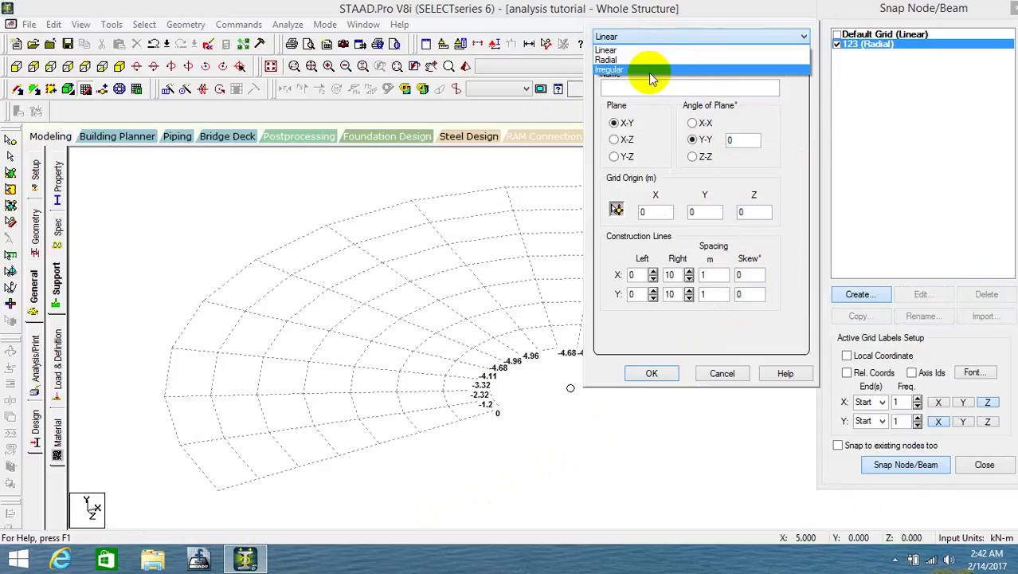
left_click(650, 71)
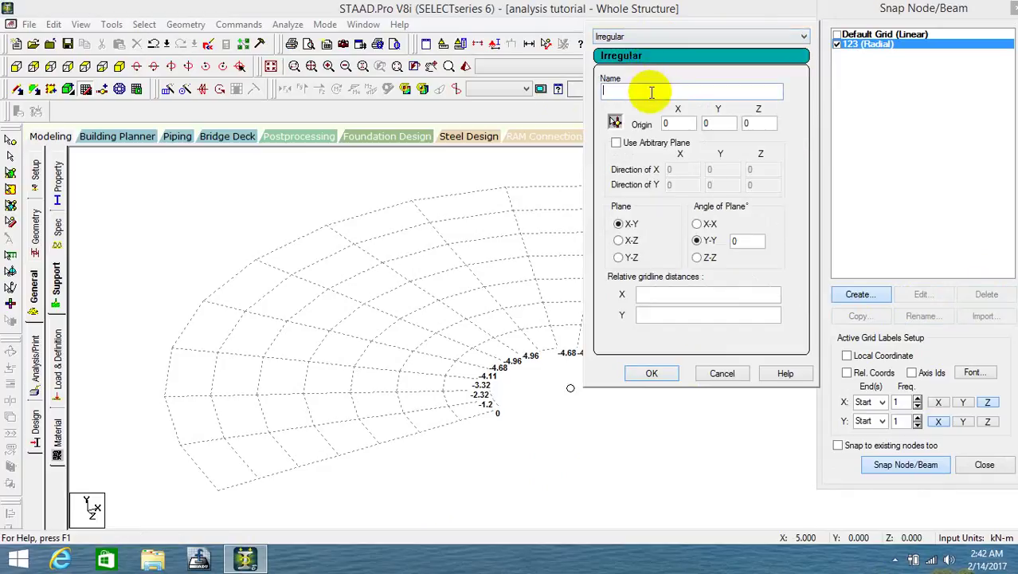
left_click(651, 92)
type("234")
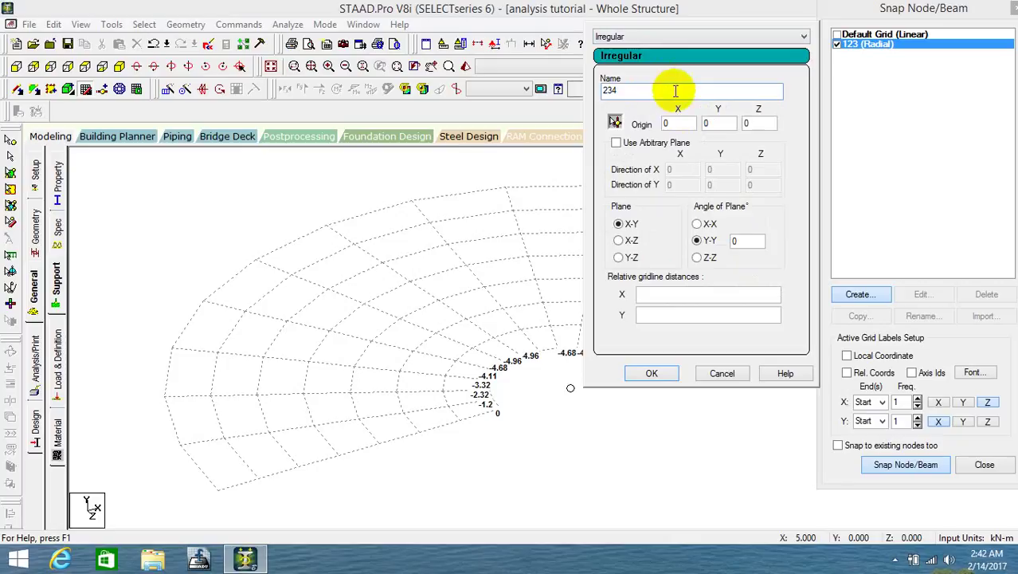
left_click(652, 375)
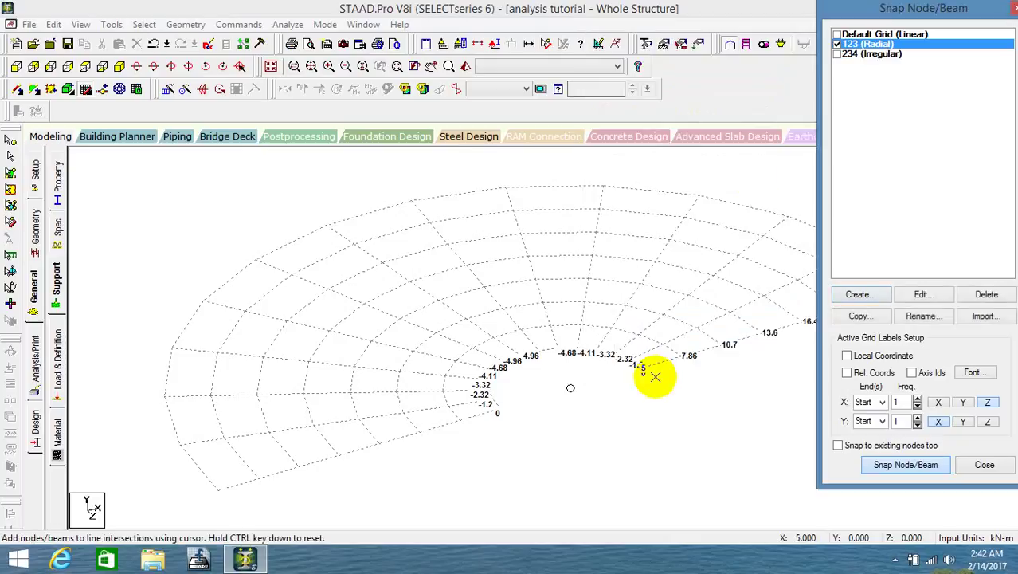
Step: Make grid 234 the active grid and set its plane to X-Z
left_click(837, 54)
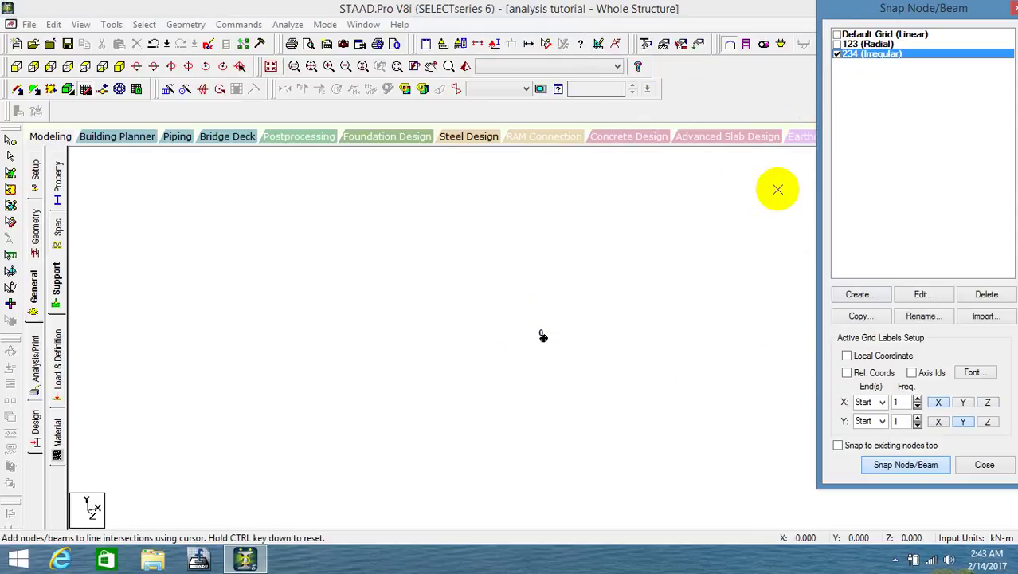
left_click(940, 296)
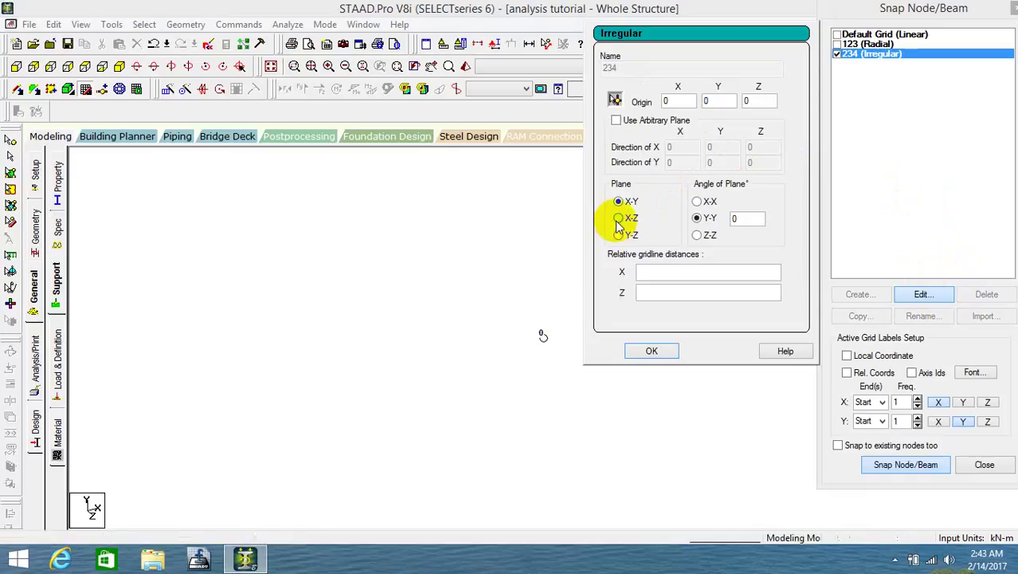
left_click(618, 218)
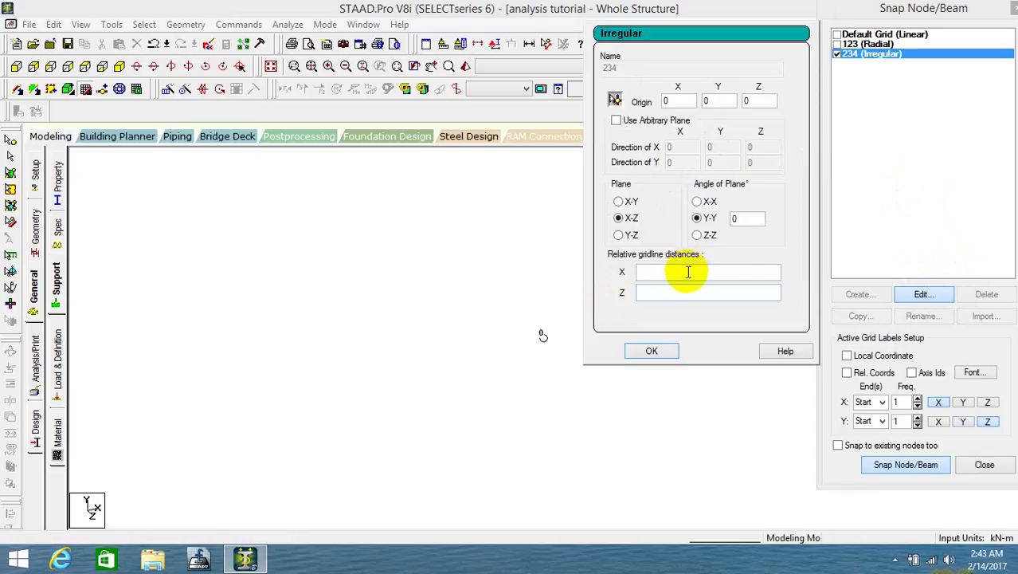
left_click(615, 216)
Step: Set the irregular grid's relative gridline distances to 4 4 4 along X and 3 3 3 along Z, and accept them
left_click(661, 273)
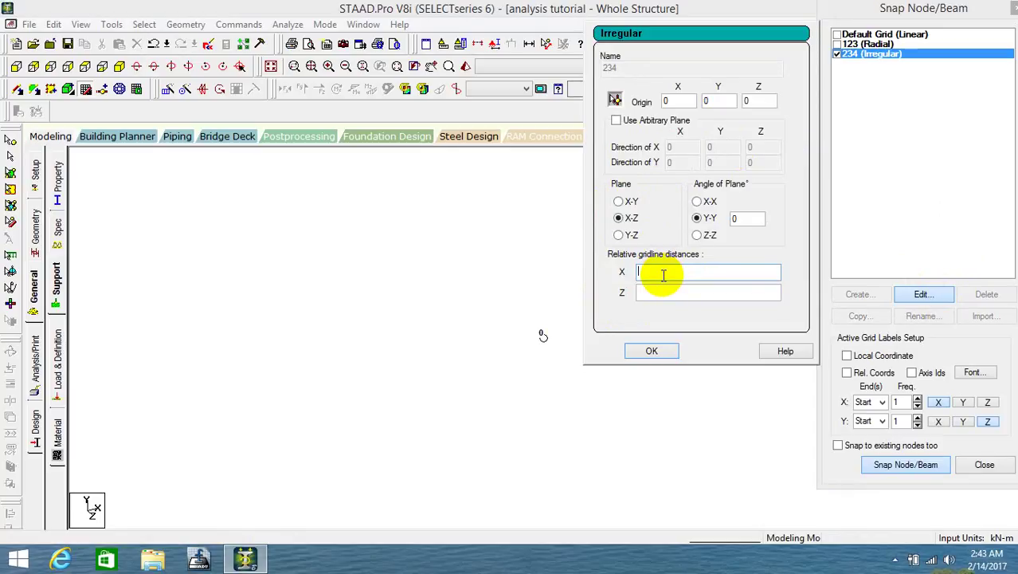
type("4 4 4")
left_click(660, 292)
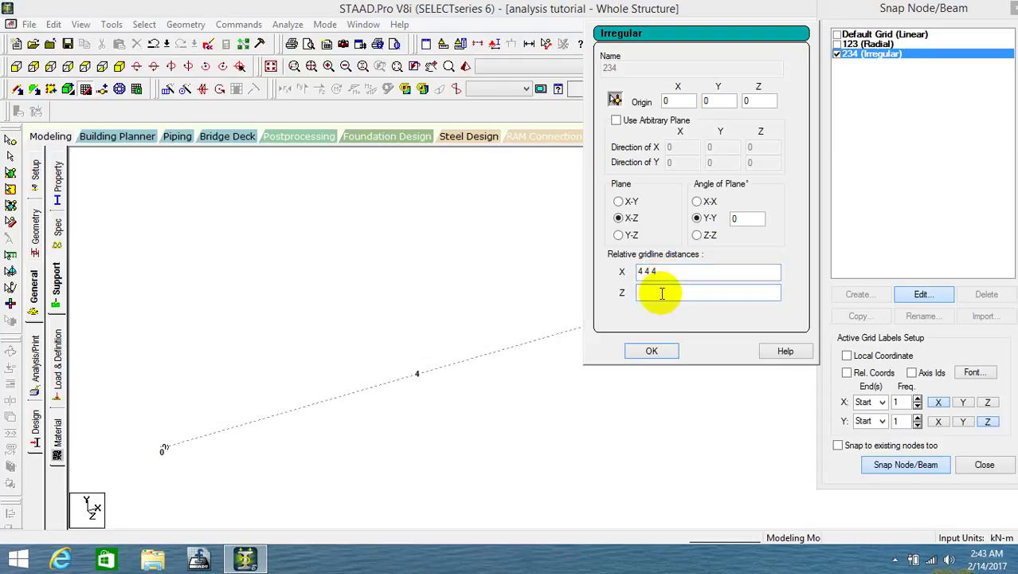
type("3 3 3")
left_click(653, 351)
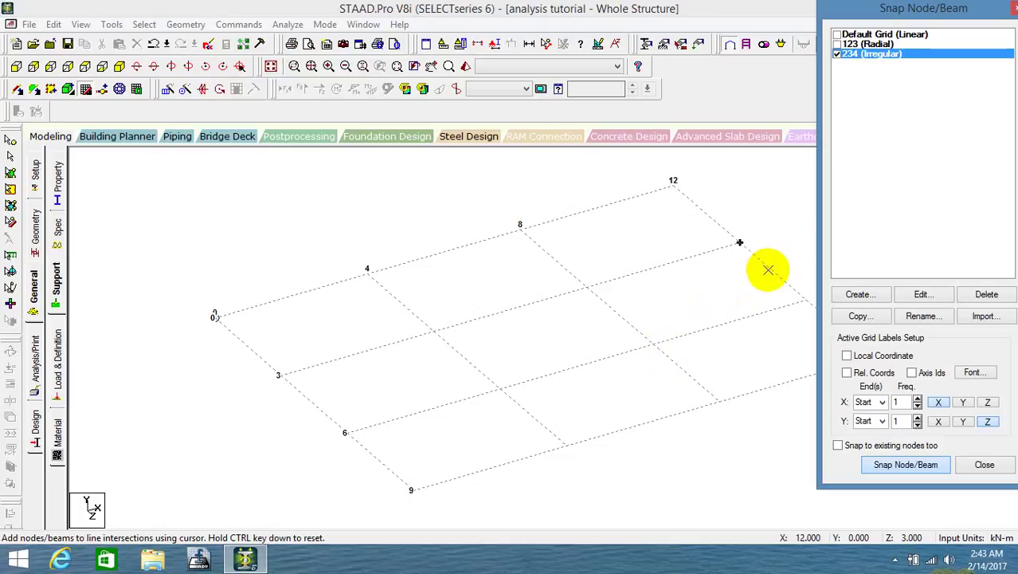
Step: Reopen the snap grid settings, activate the default linear grid and set its plane to X-Y
left_click(849, 45)
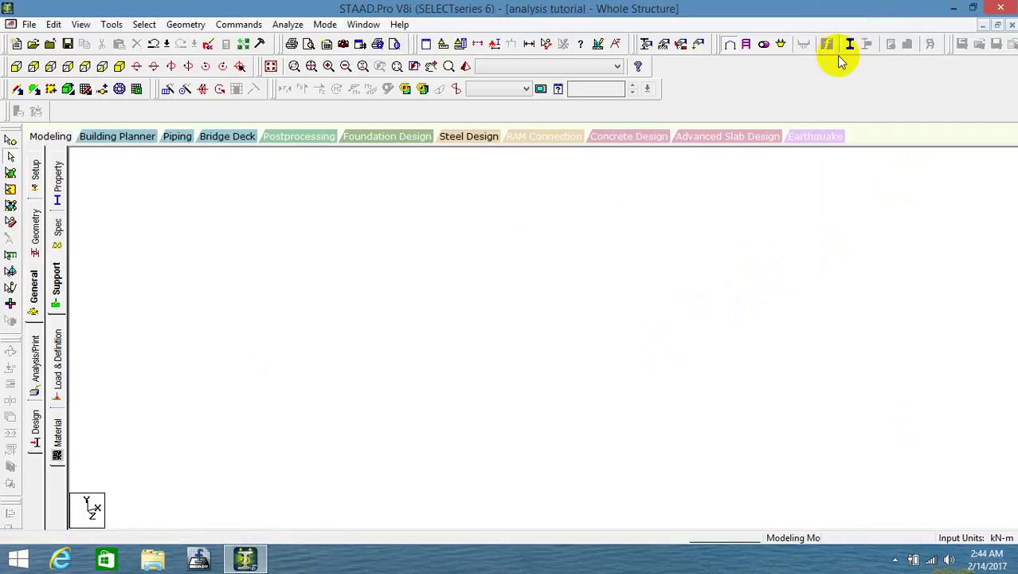
left_click(78, 90)
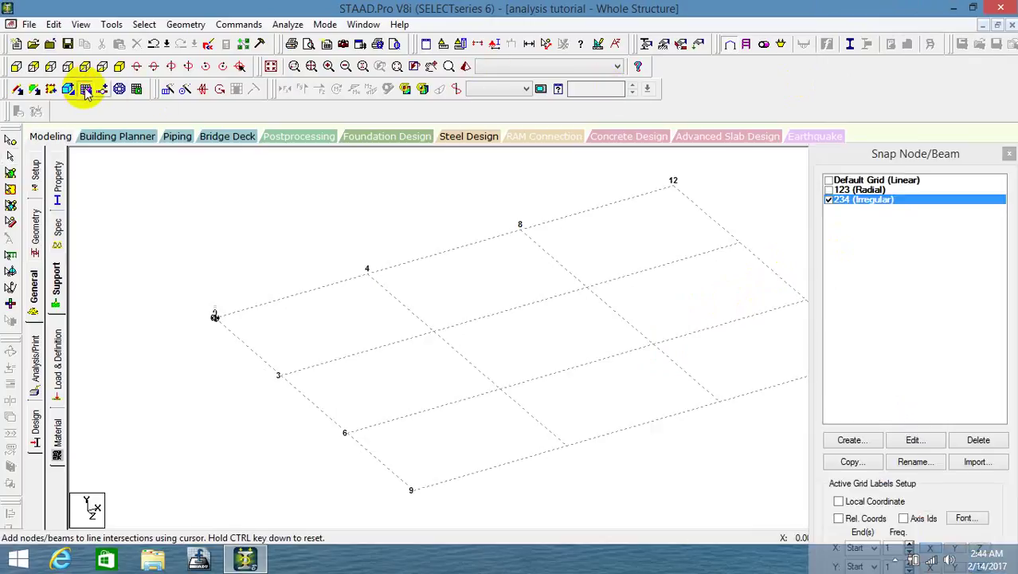
left_click(828, 181)
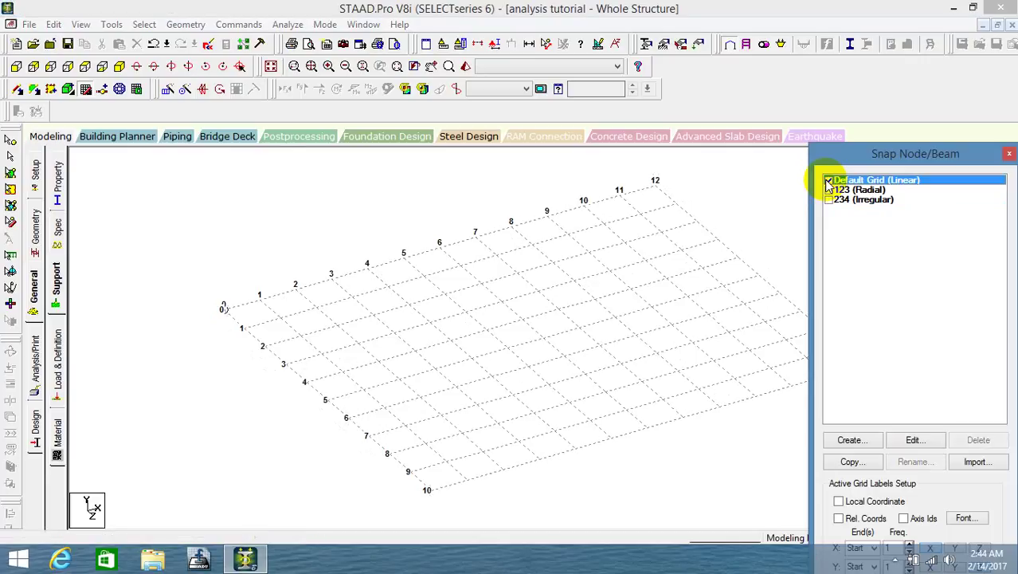
left_click(933, 443)
left_click(617, 247)
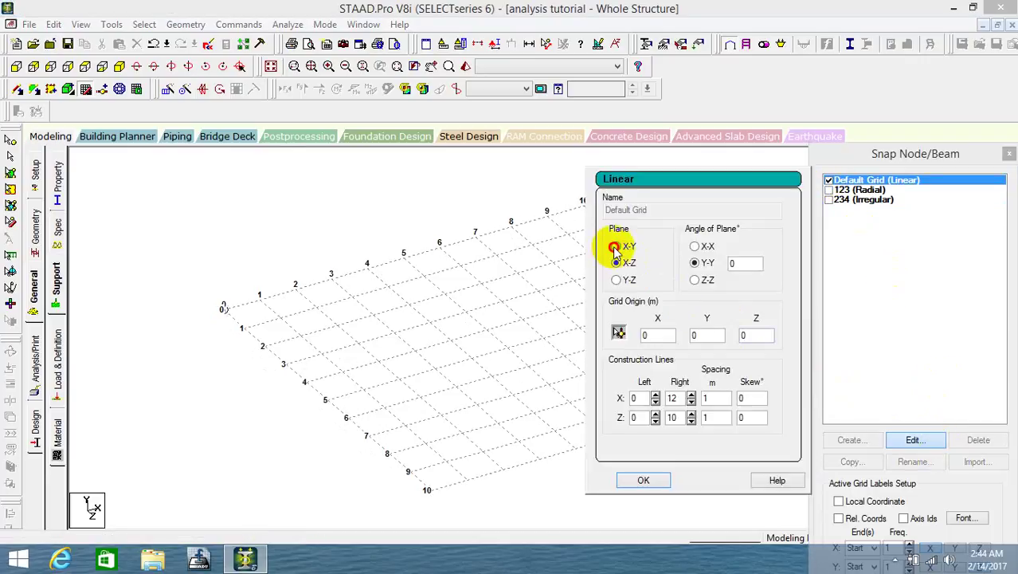
left_click(644, 480)
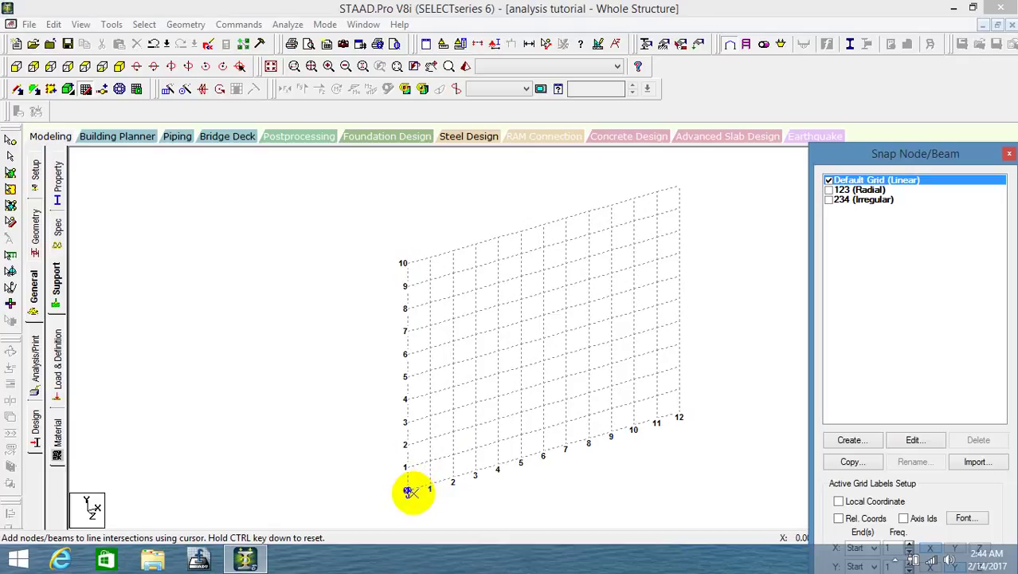
Step: Draw a vertical member from the grid origin up to Y 3 at X 0
left_click(408, 490)
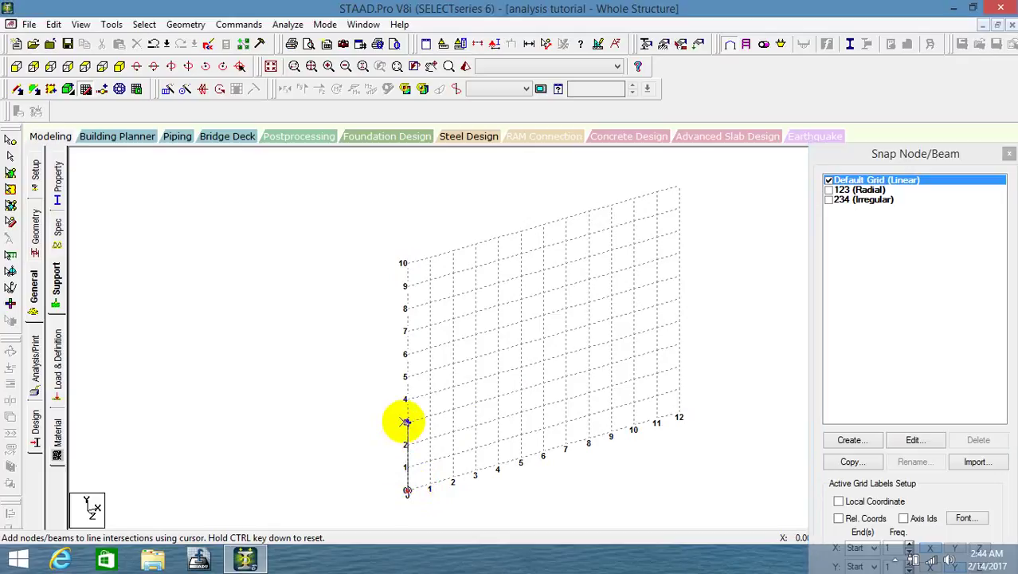
left_click(406, 422)
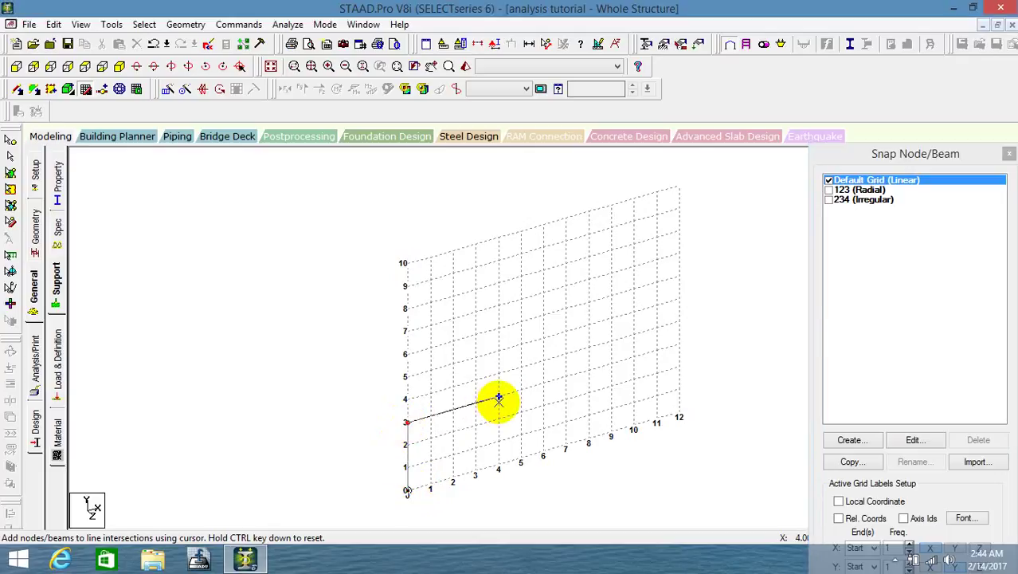
left_click(496, 397)
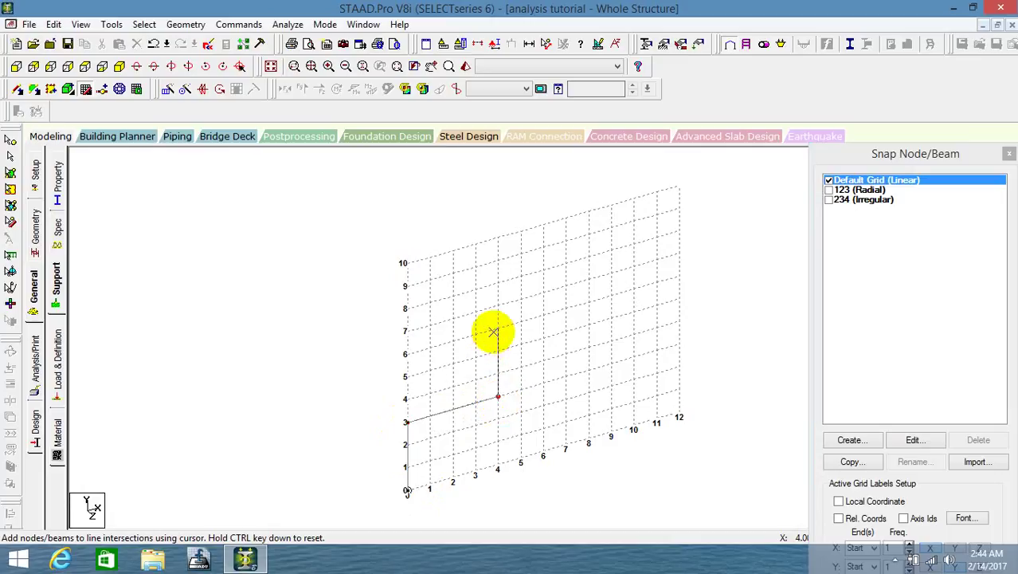
left_click(499, 396)
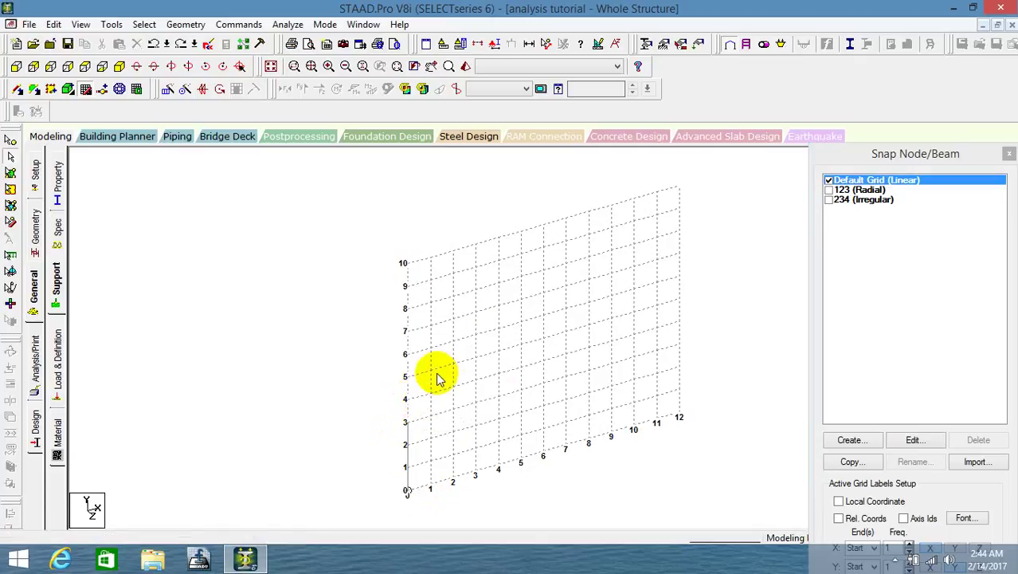
left_click(19, 90)
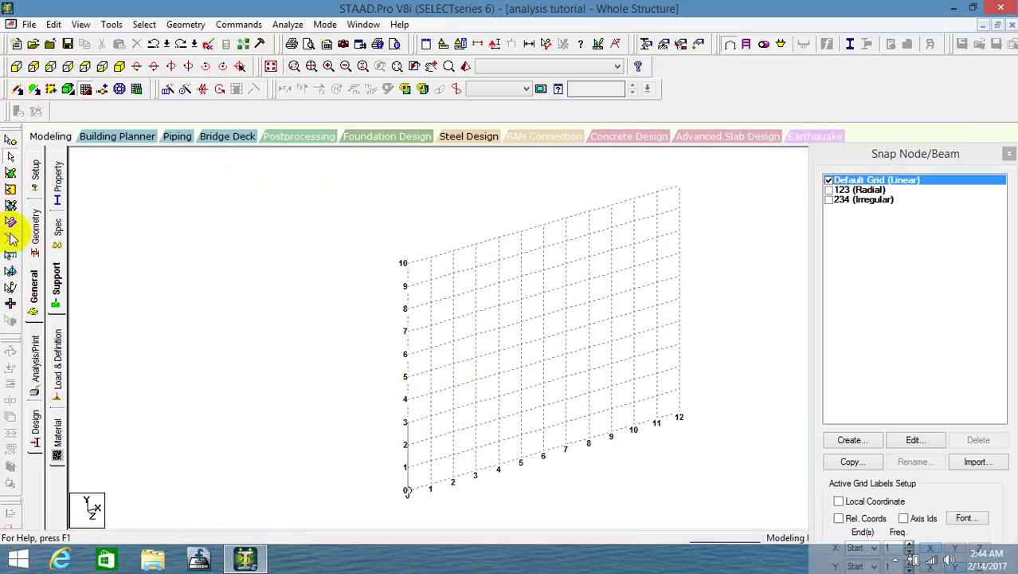
Step: Resume snapping beams and continue the column from (0, 3) to (0, 6), then across to (4, 6) and up to (4, 9)
left_click_drag(916, 154, 909, 58)
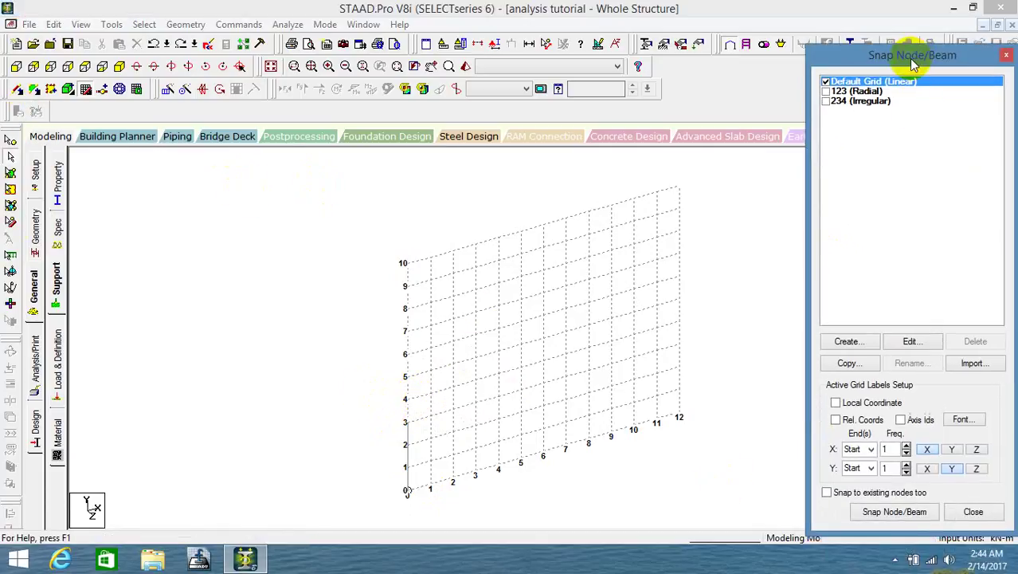
left_click(894, 511)
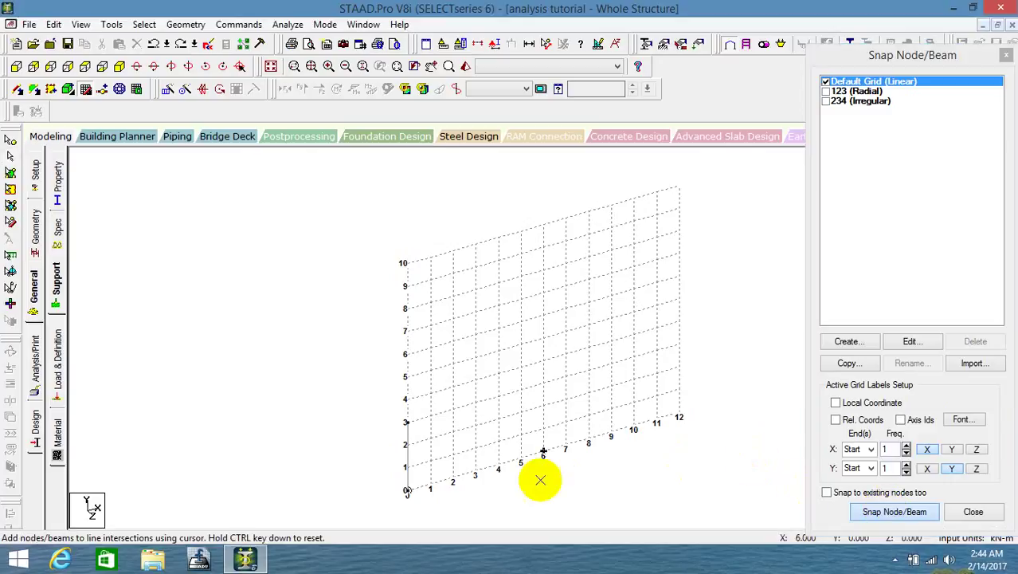
left_click(407, 422)
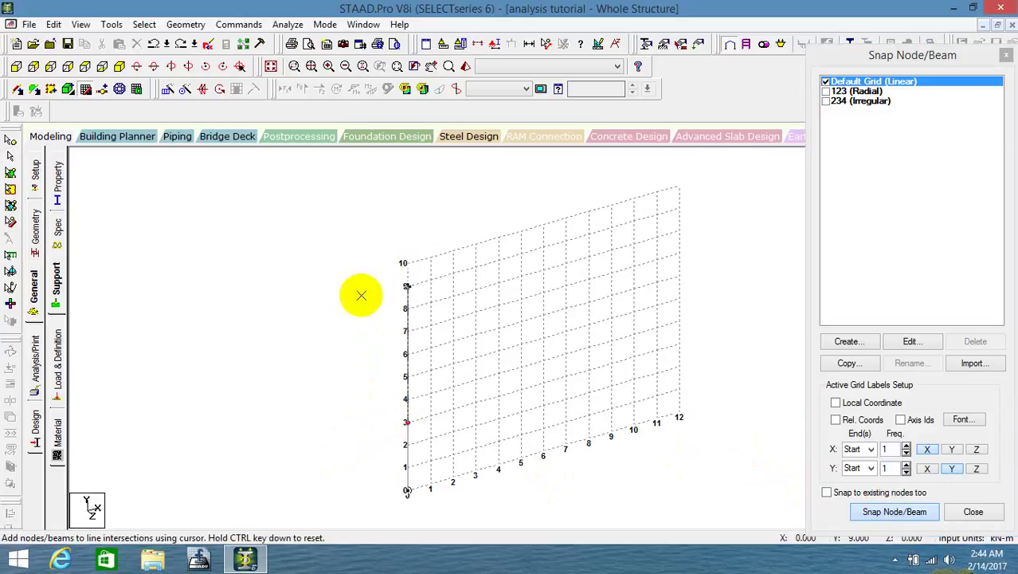
left_click(390, 358)
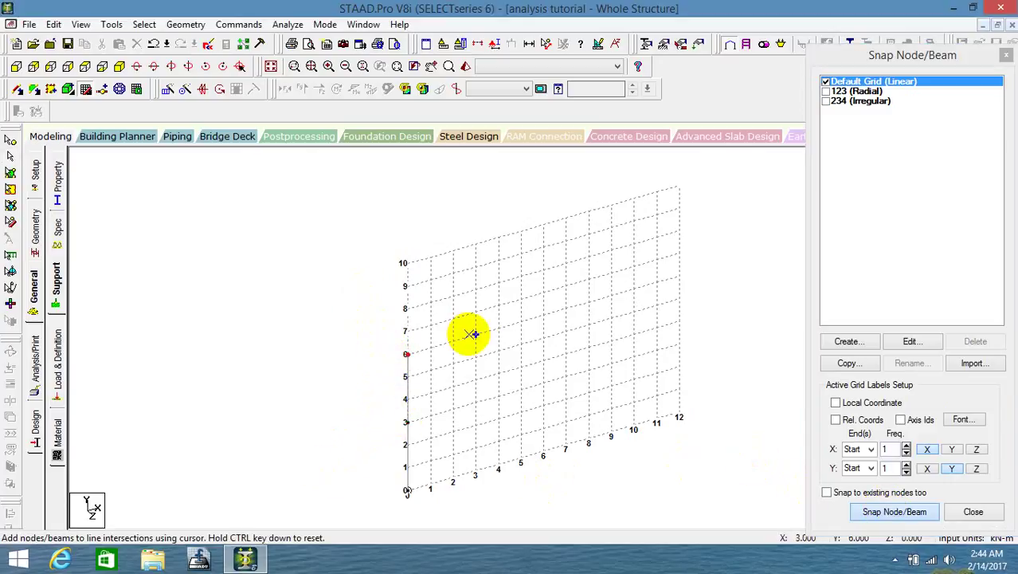
left_click(497, 329)
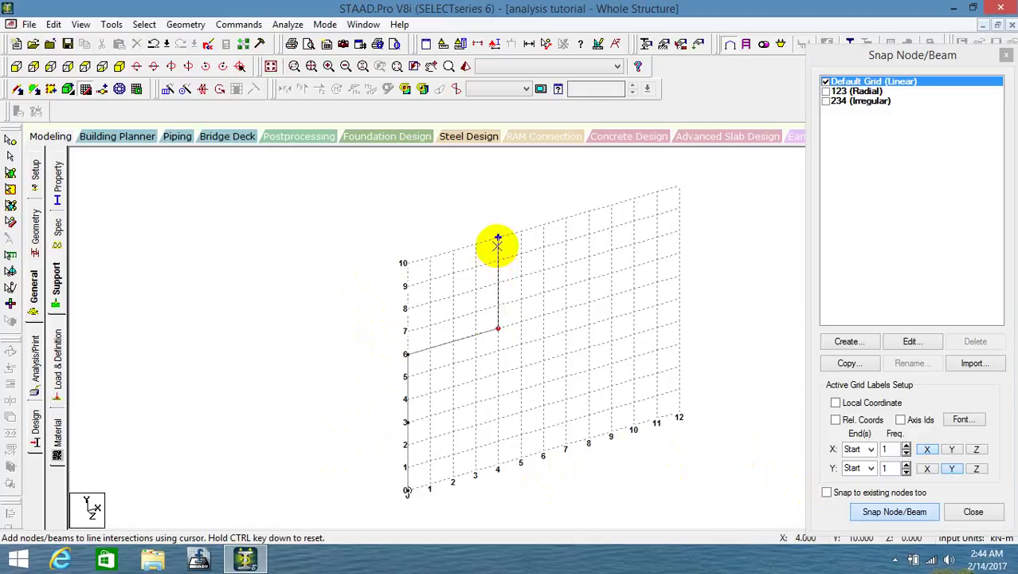
left_click(498, 260)
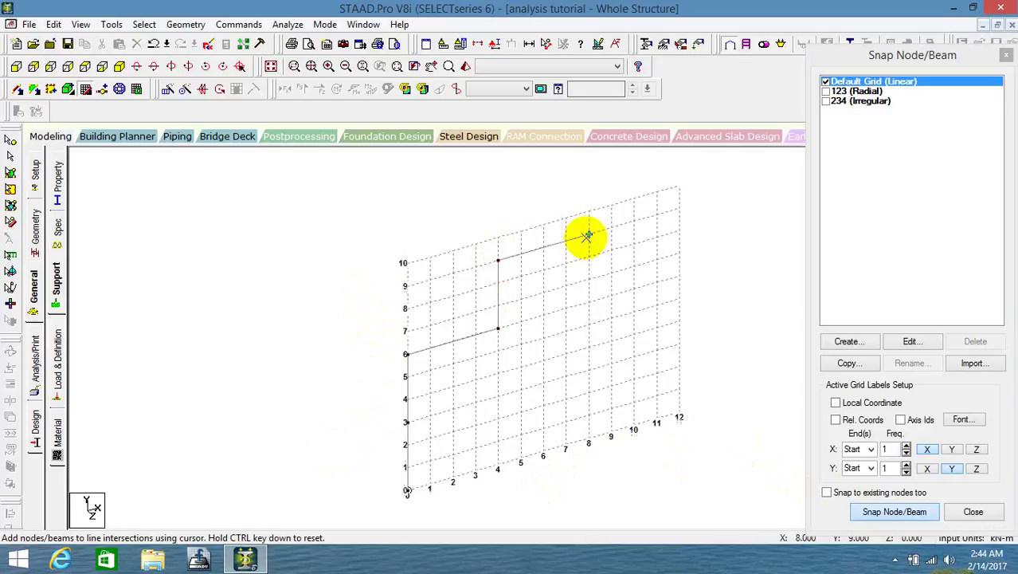
Step: Continue the outline from (4, 9) through (8, 9), (8, 6), (12, 6) and (12, 3) to (12, 0)
left_click(588, 236)
left_click(590, 302)
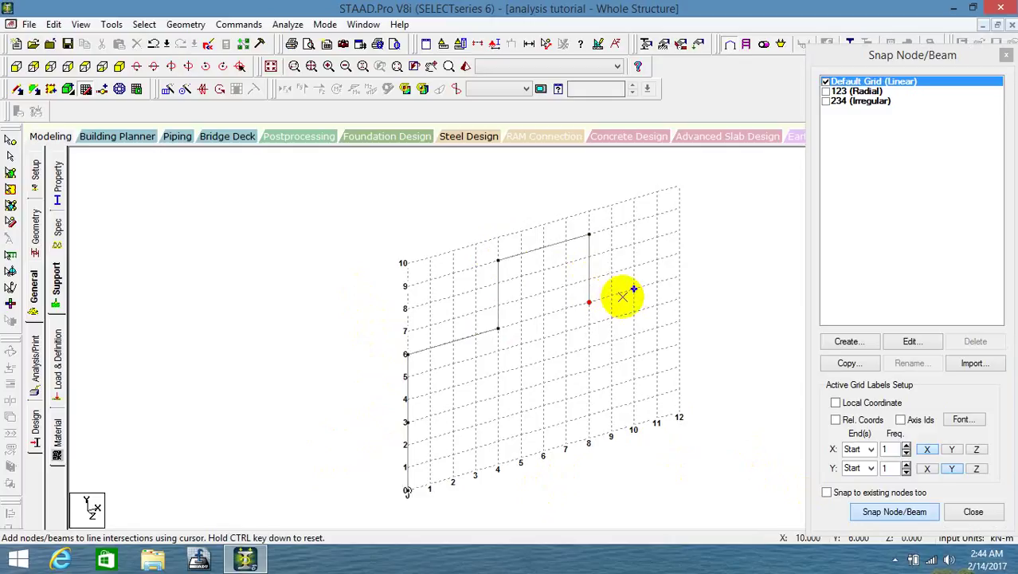
left_click(678, 276)
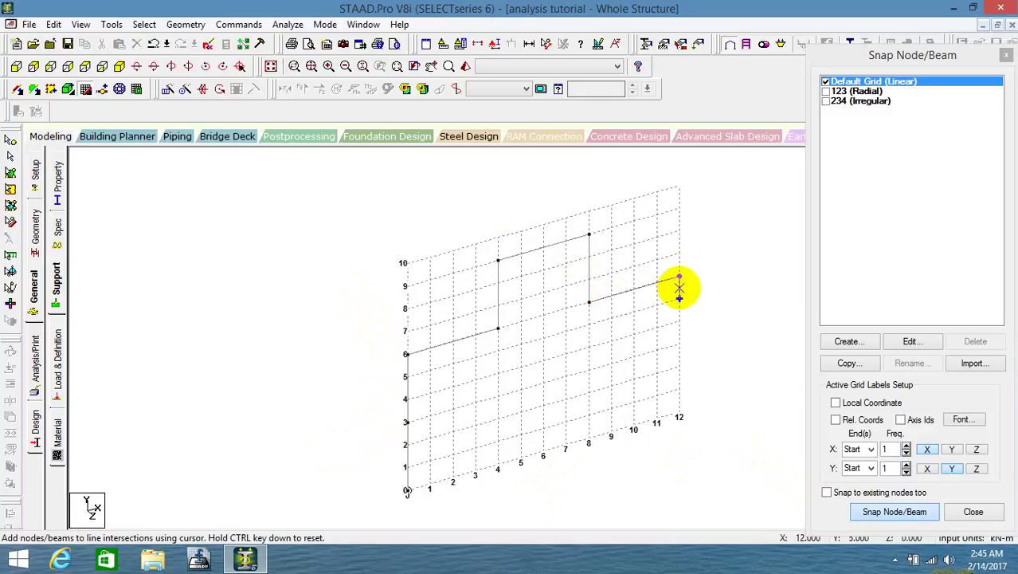
left_click(679, 343)
left_click(679, 414)
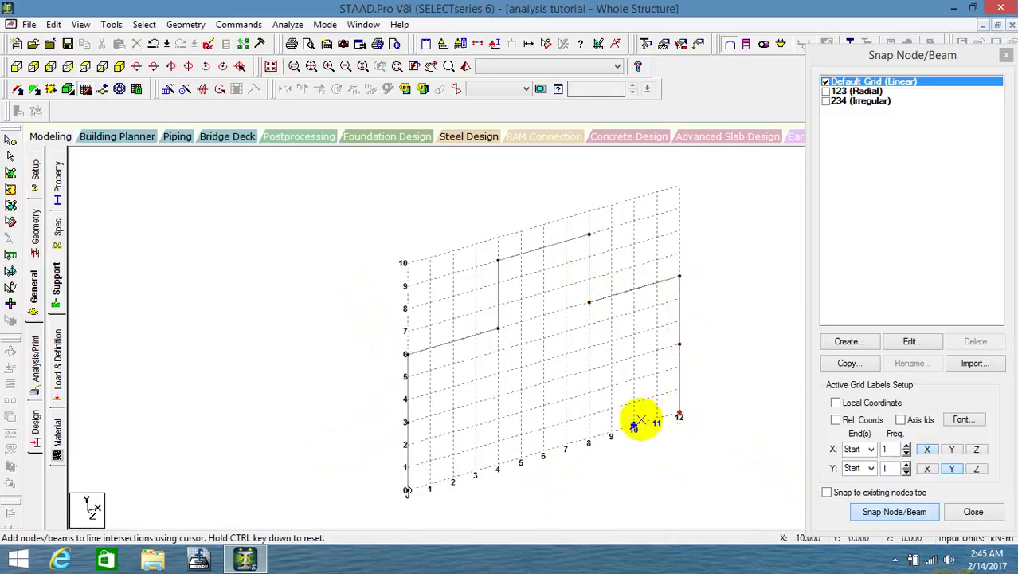
Step: Close the outline along the base through (8, 0) and (4, 0) back to the origin, and end beam placement
left_click(590, 437)
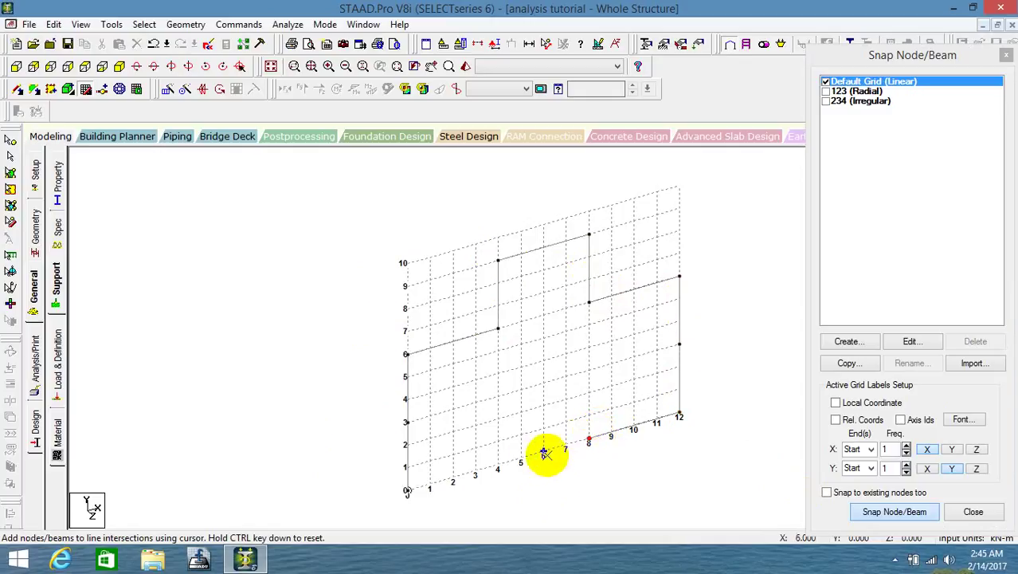
left_click(497, 466)
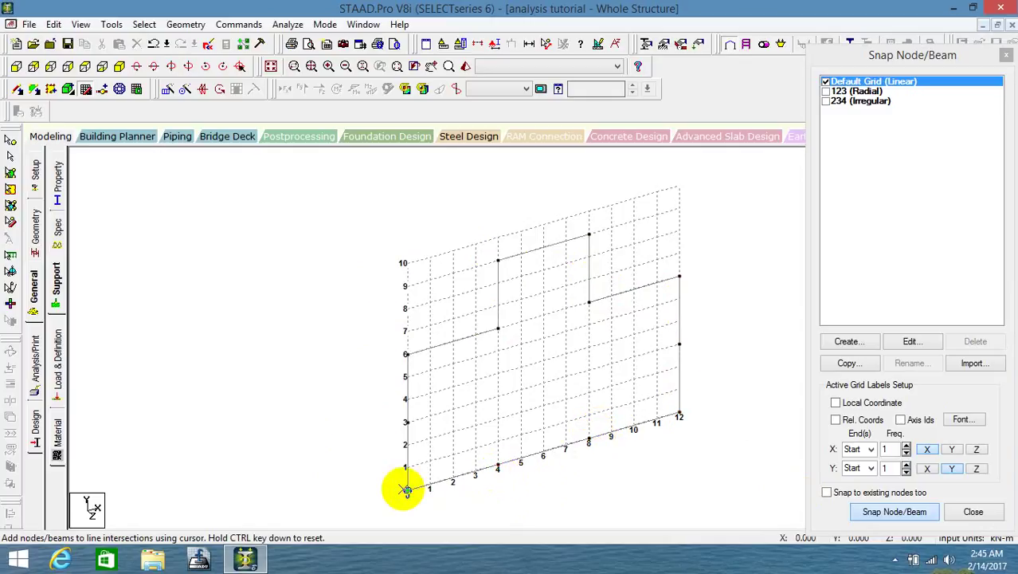
left_click(405, 489)
key("Escape")
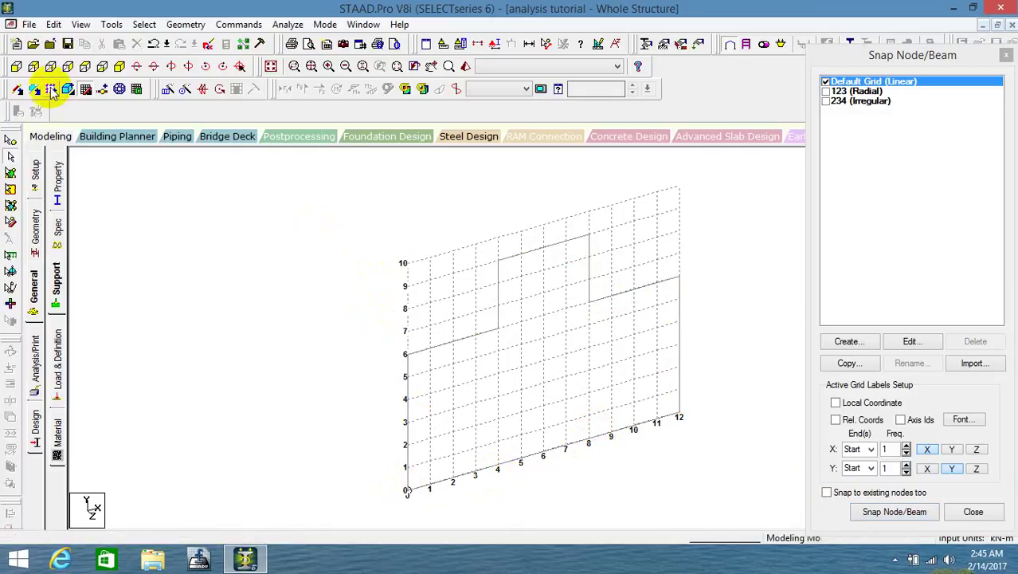
Step: Add columns from (4, 6) to (4, 0) and (8, 6) to (8, 0), plus a beam from (0, 3) to (12, 3)
left_click(16, 89)
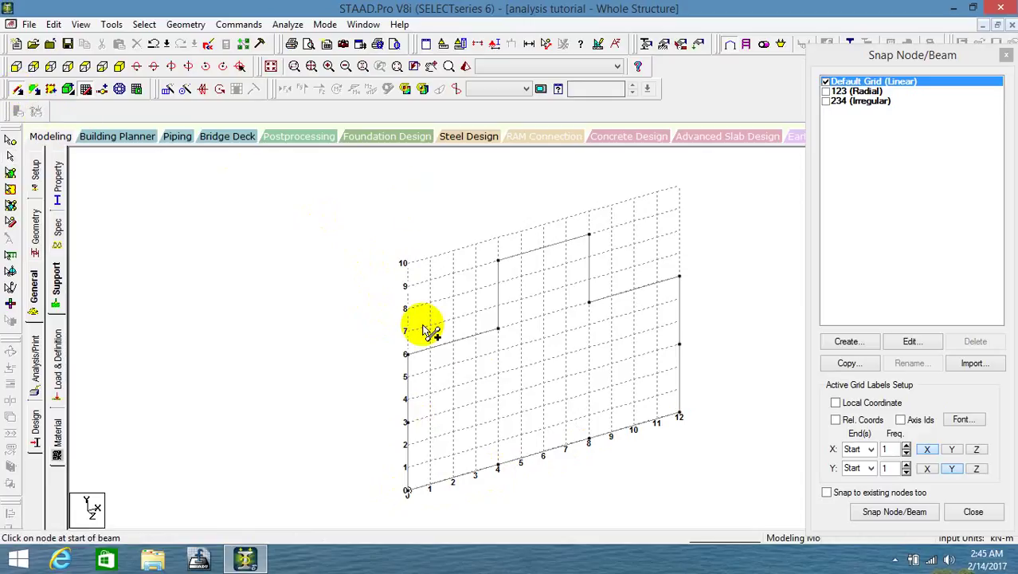
left_click_drag(498, 329, 497, 466)
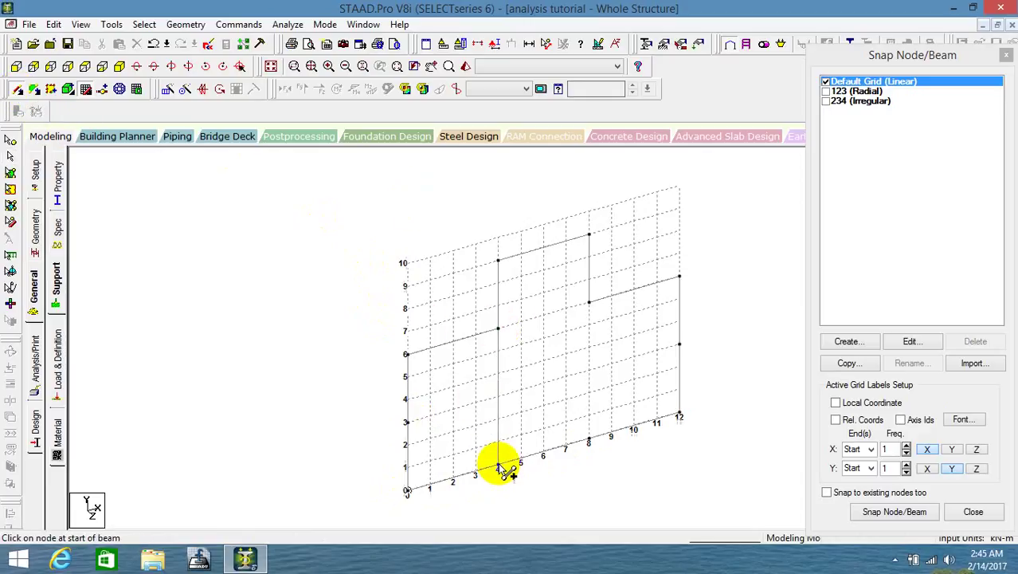
left_click_drag(589, 302, 589, 439)
left_click_drag(407, 422, 678, 344)
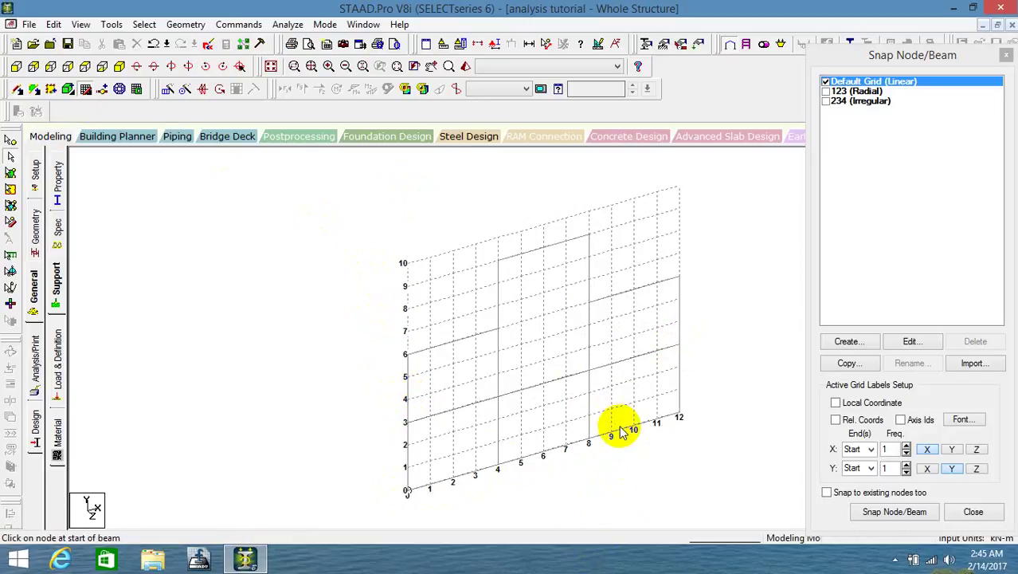
Step: Delete the three base beams along Y 0 between X 0 and X 12
key("Delete")
key("Return")
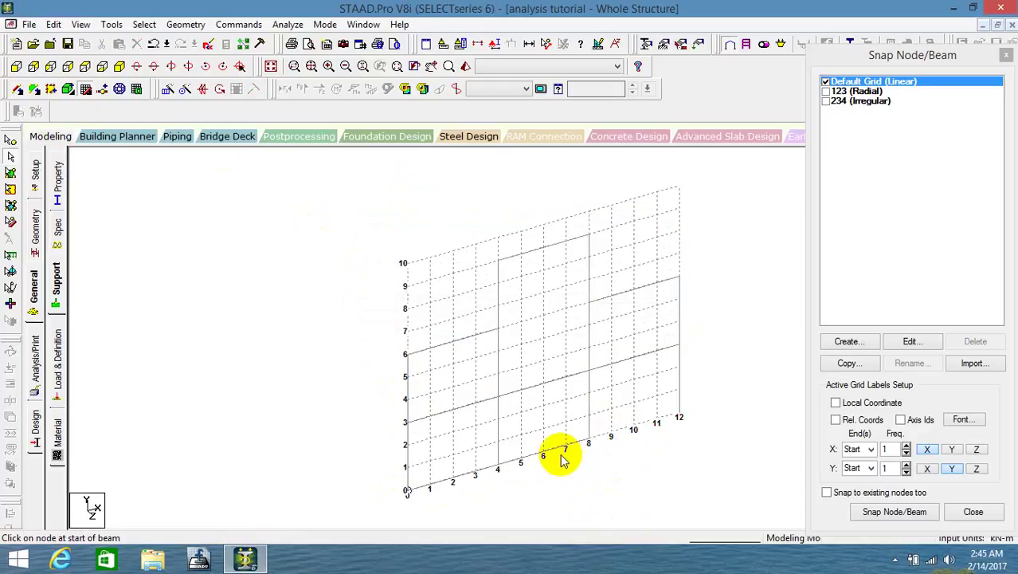
key("Delete")
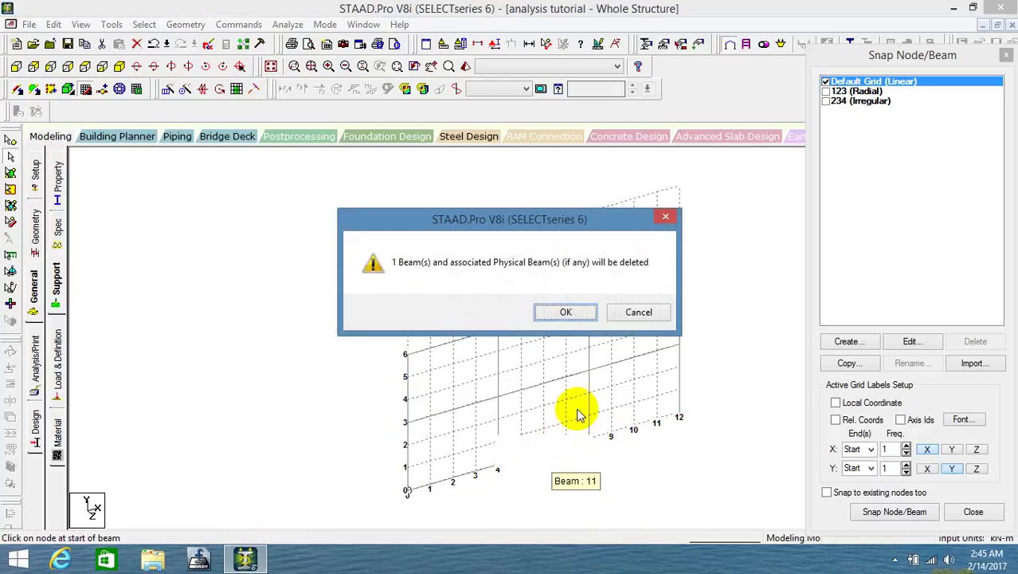
left_click(565, 311)
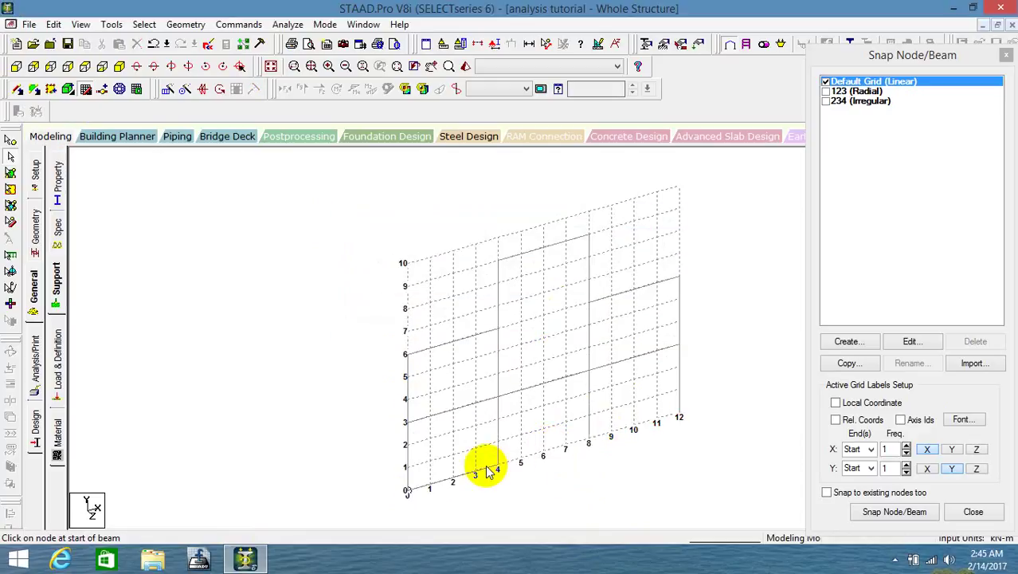
key("Delete")
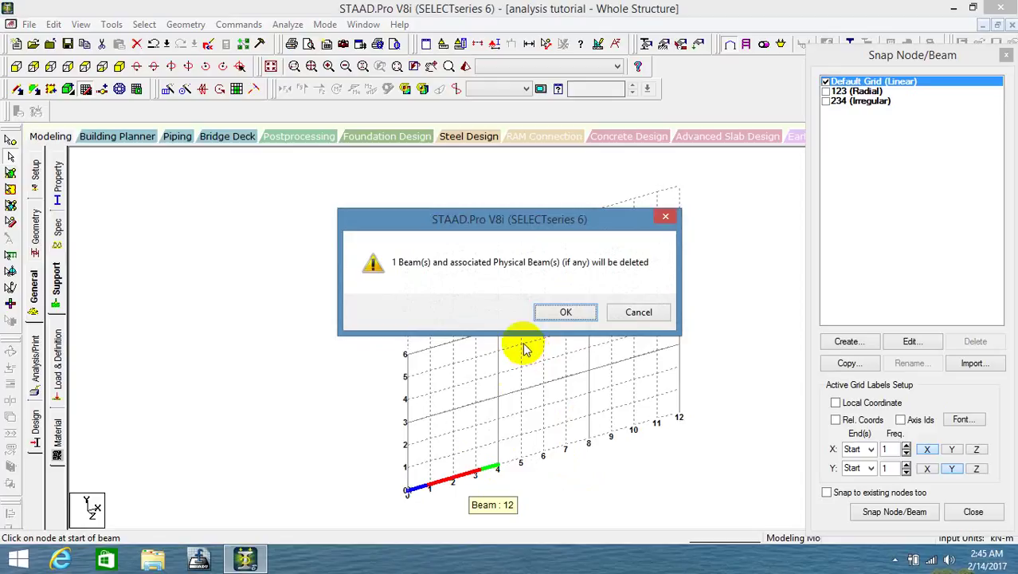
left_click(585, 313)
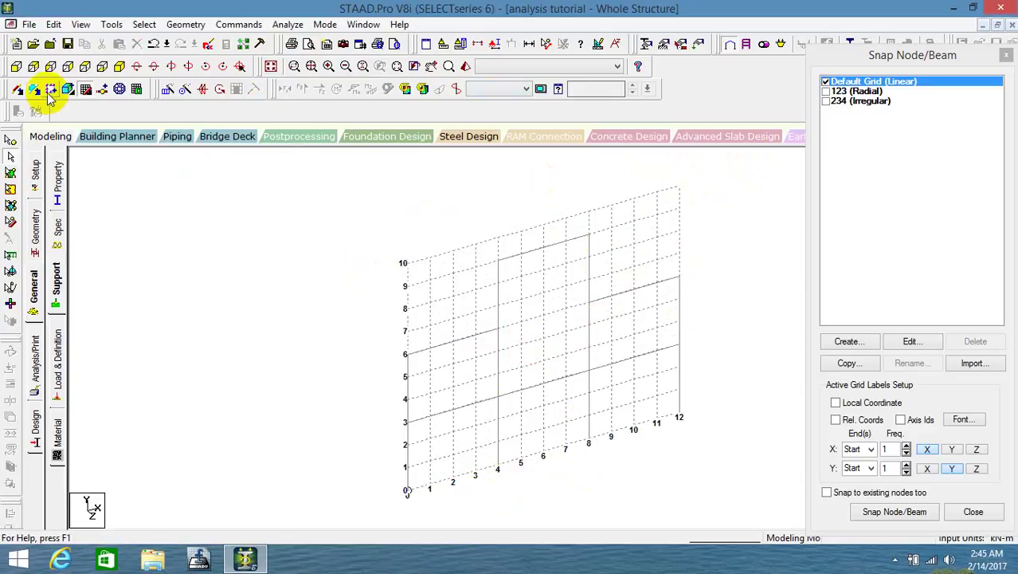
Step: Add a horizontal beam from (4, 6) to (8, 6)
left_click(15, 89)
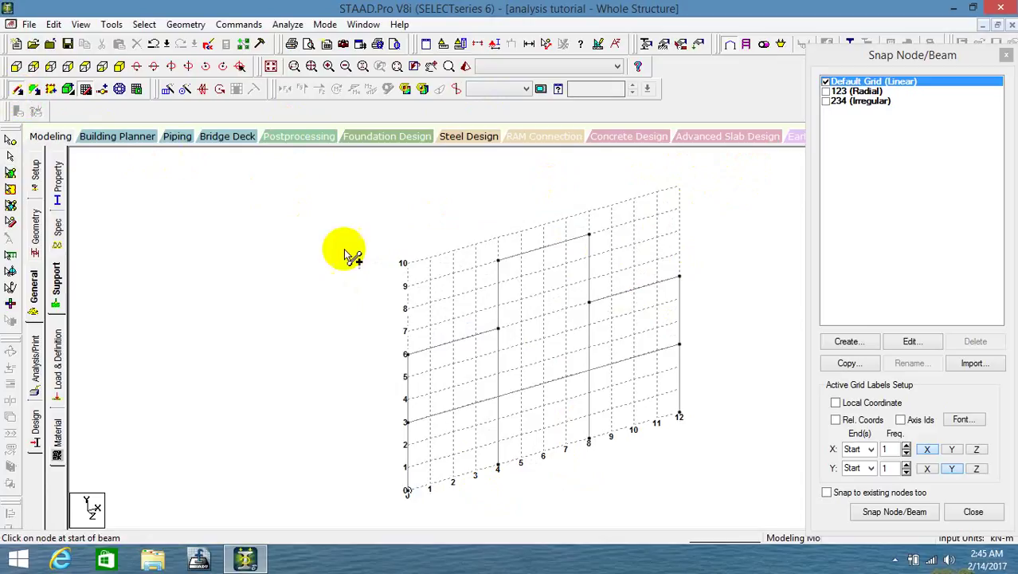
left_click_drag(500, 328, 589, 302)
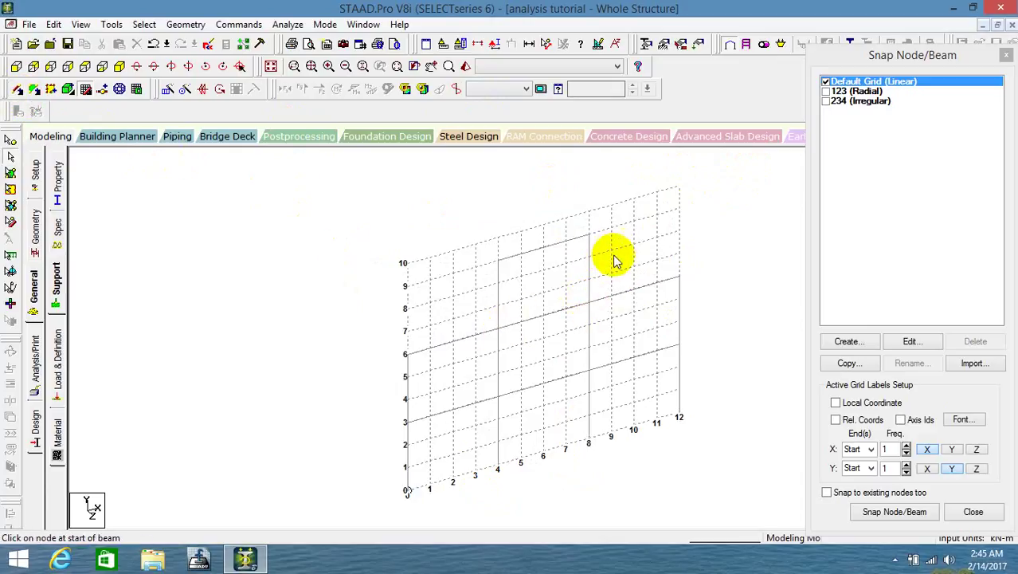
Step: Select all beams of the frame and intersect them with a tolerance of 0 m
left_click_drag(721, 219, 347, 513)
left_click(189, 24)
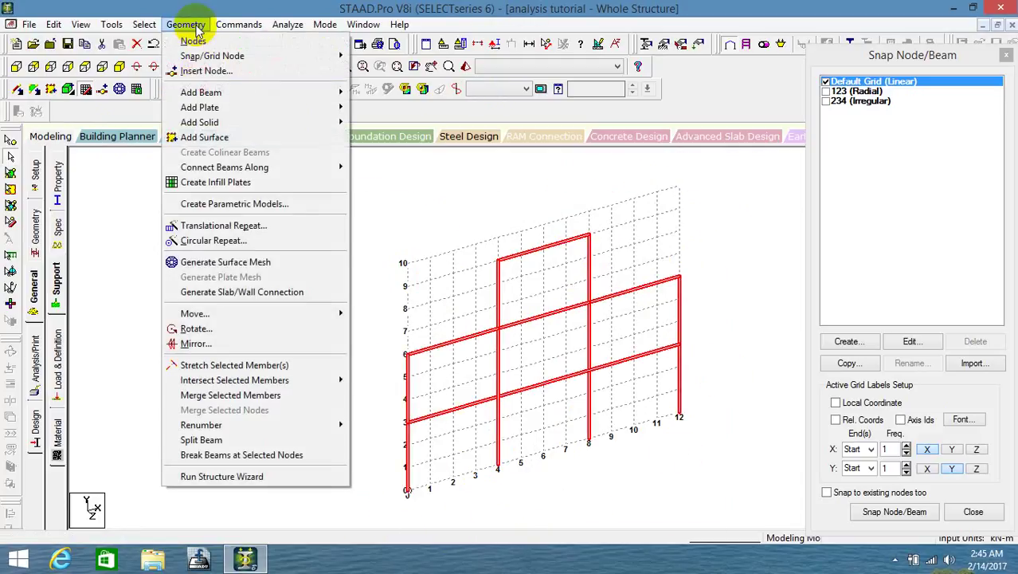
mouse_move(300, 389)
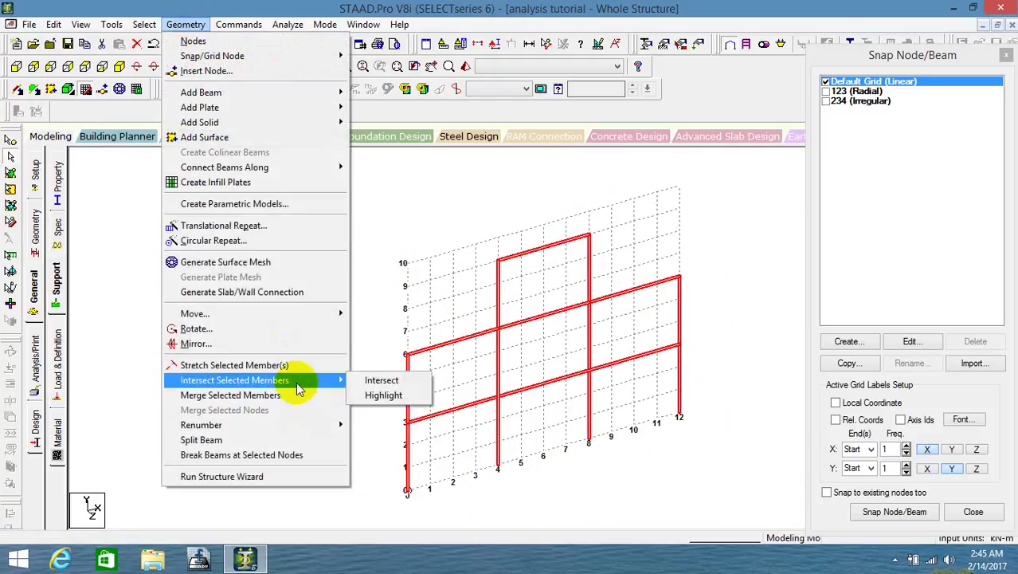
left_click(375, 380)
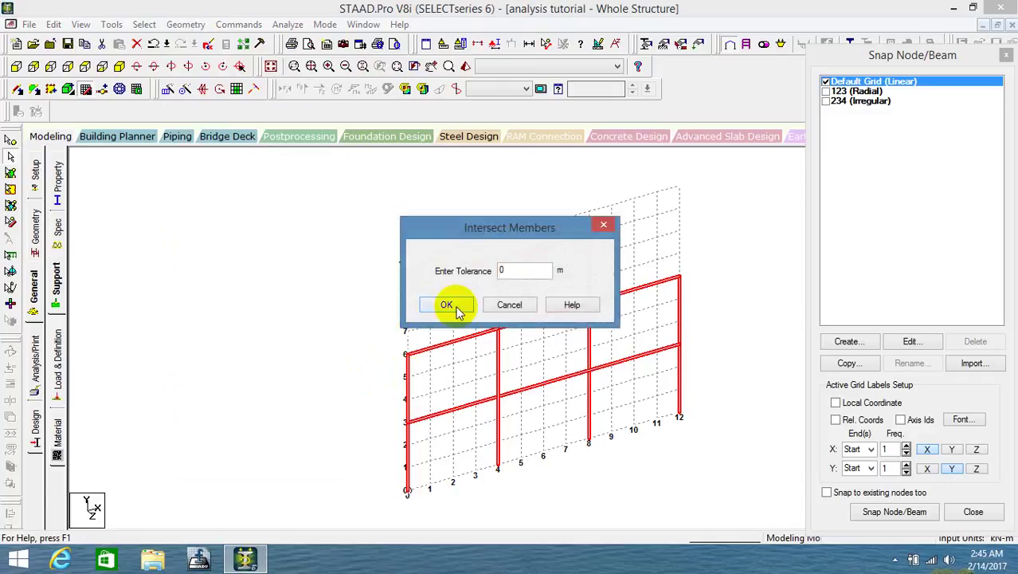
left_click(457, 308)
left_click(560, 314)
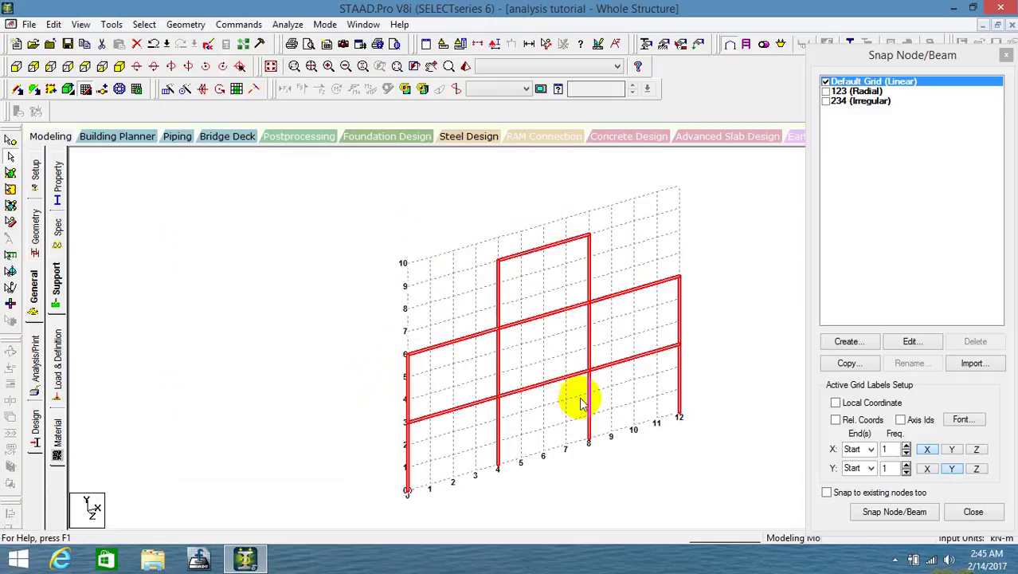
Step: Clear the beam selection and select all nodes to check for nodes at the member crossings
left_click(580, 402)
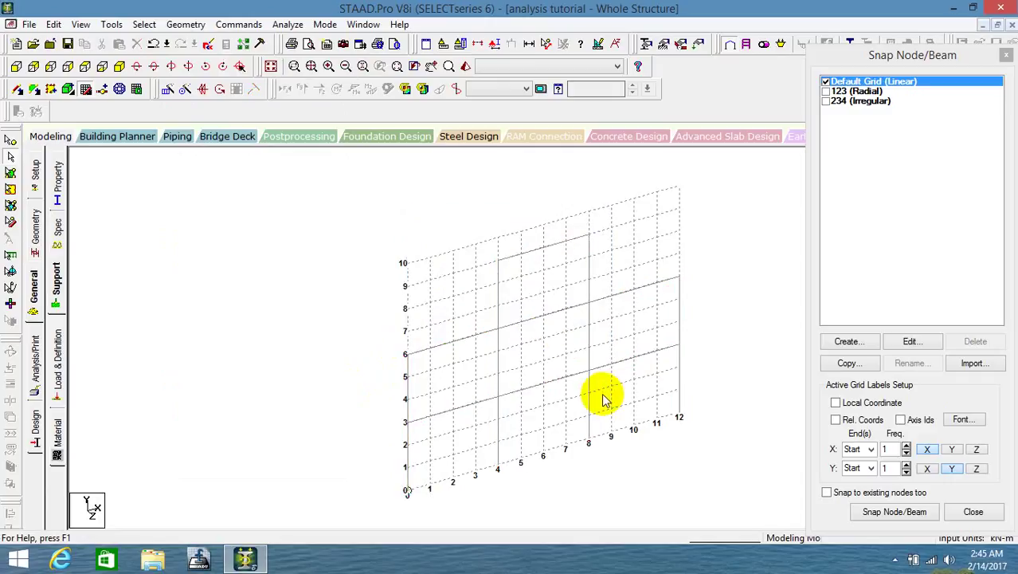
left_click(10, 141)
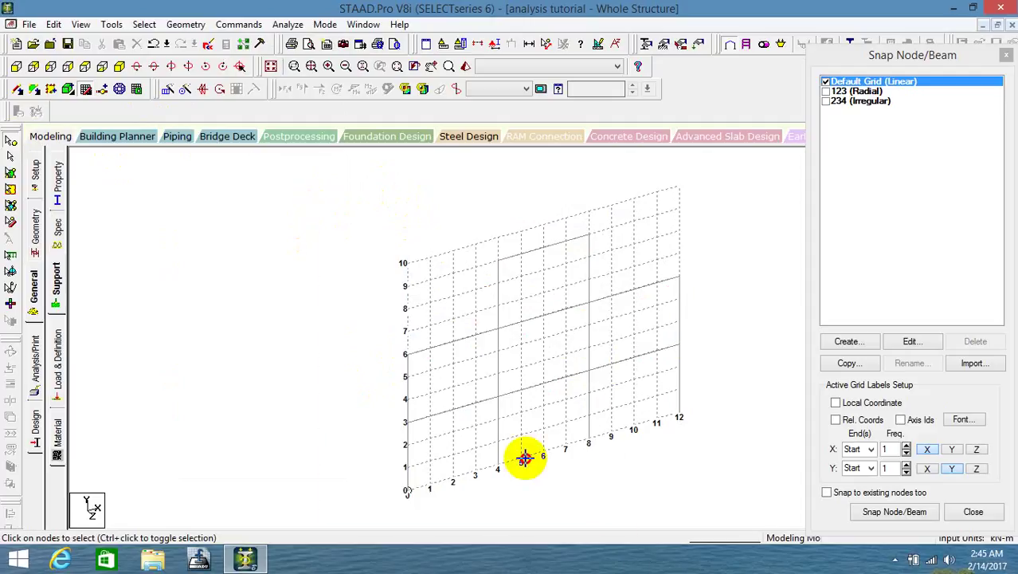
key("ctrl+a")
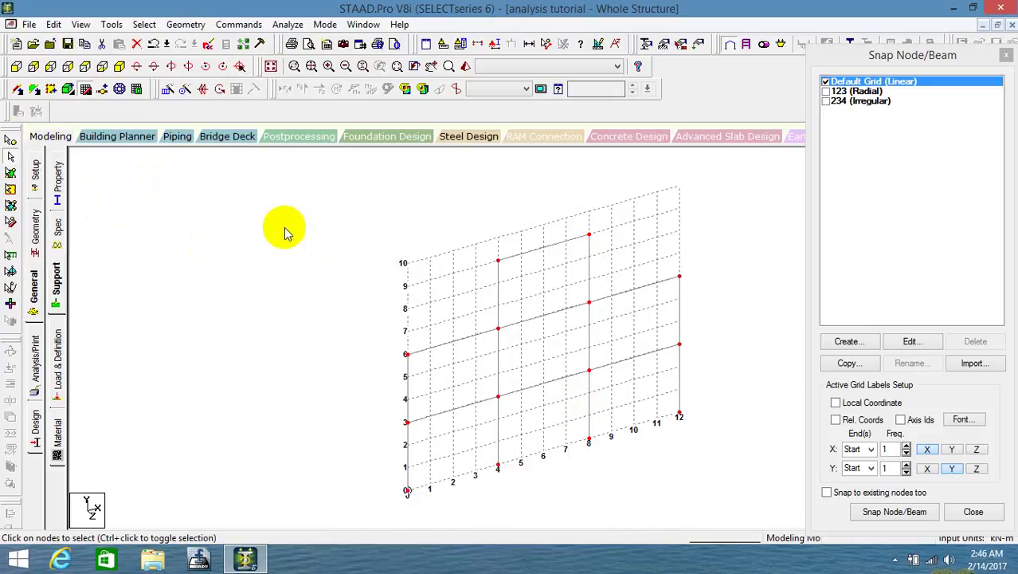
Step: Try a translational repeat of the whole frame along global Z with 3 linked steps at 4 m spacing, leaving Open Base off, and undo it
left_click_drag(348, 200, 735, 518)
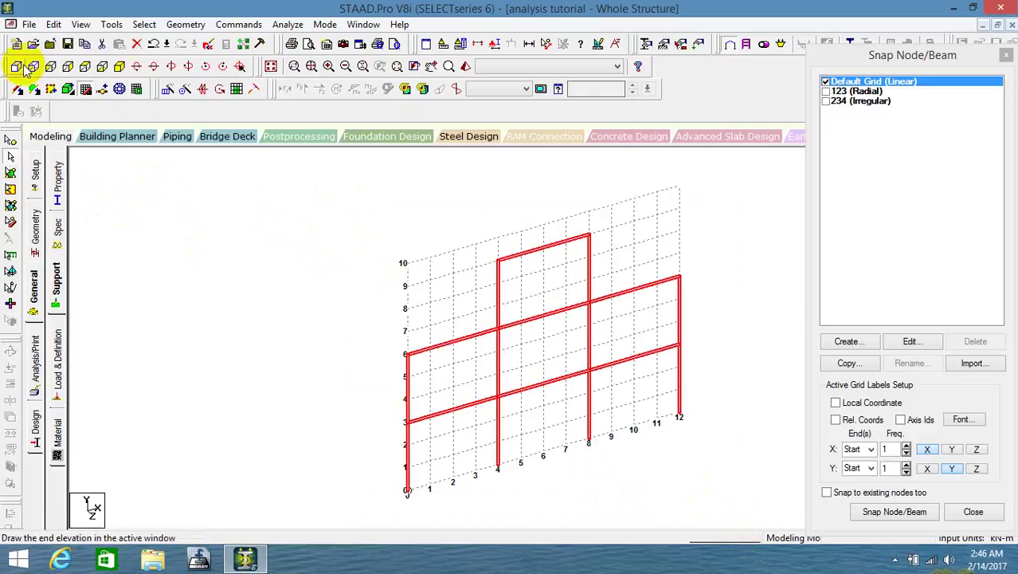
left_click(177, 91)
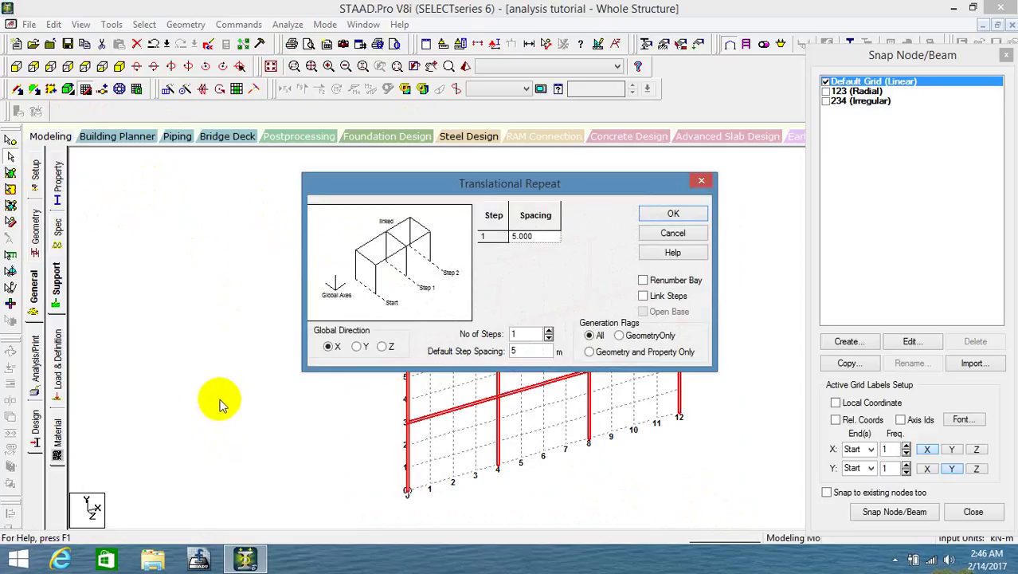
left_click(384, 349)
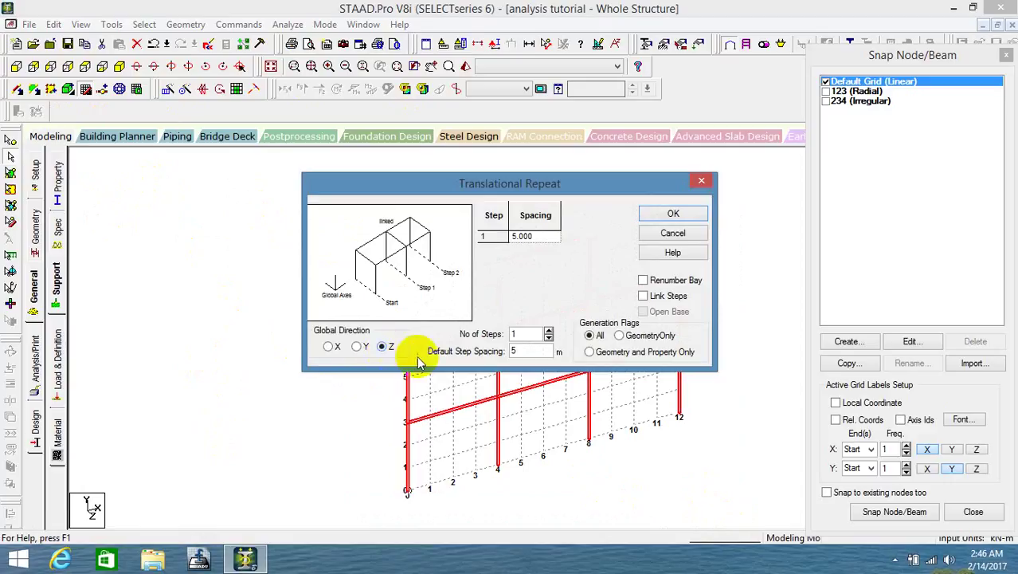
double_click(521, 334)
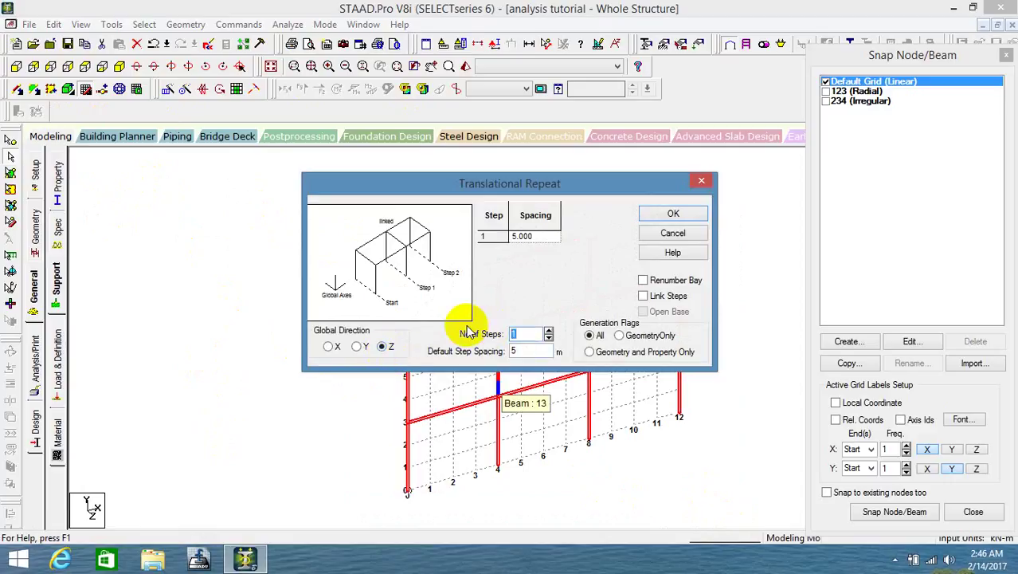
type("3")
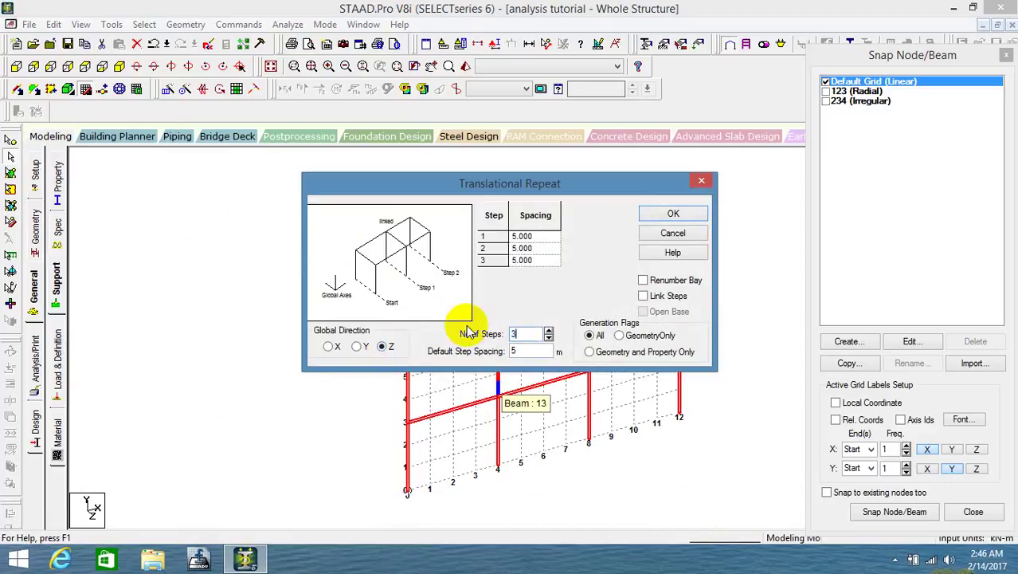
left_click(535, 351)
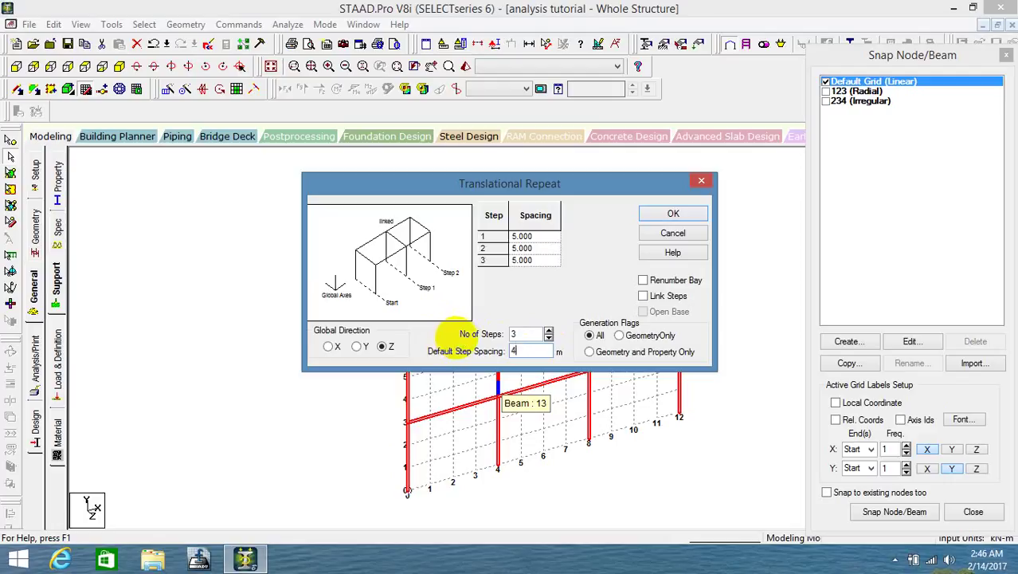
type("4")
left_click(643, 296)
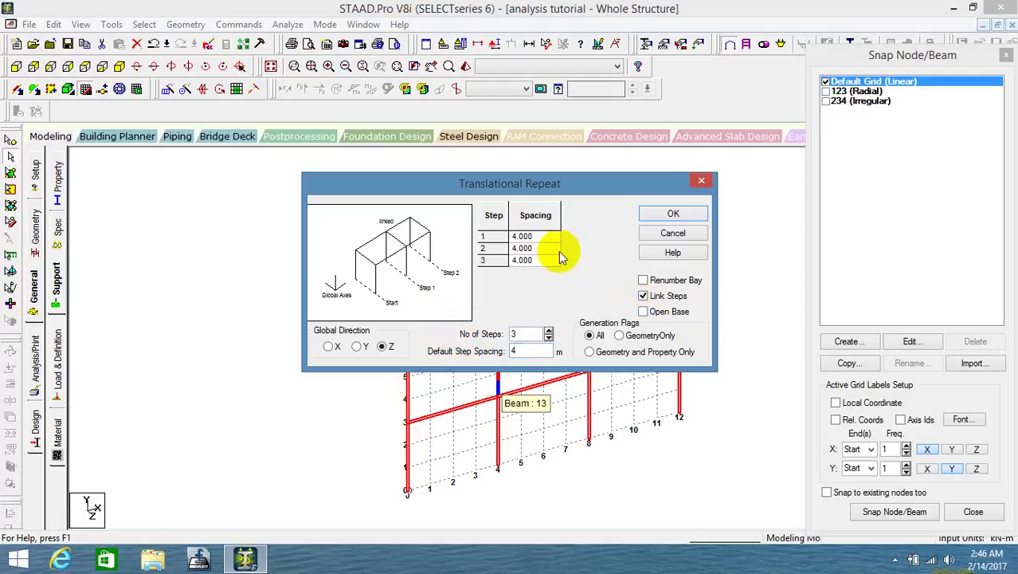
left_click(655, 215)
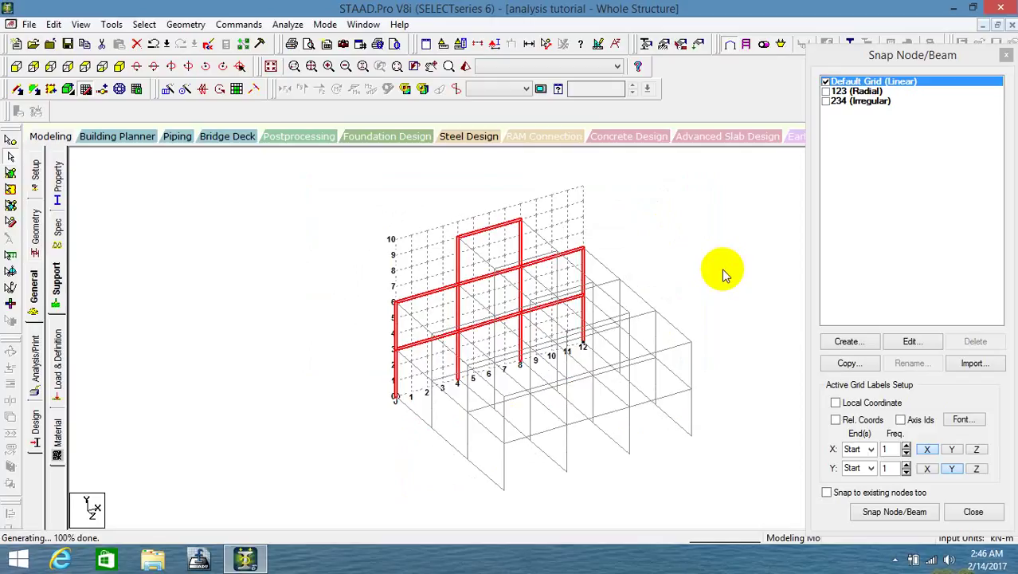
key("ctrl+z")
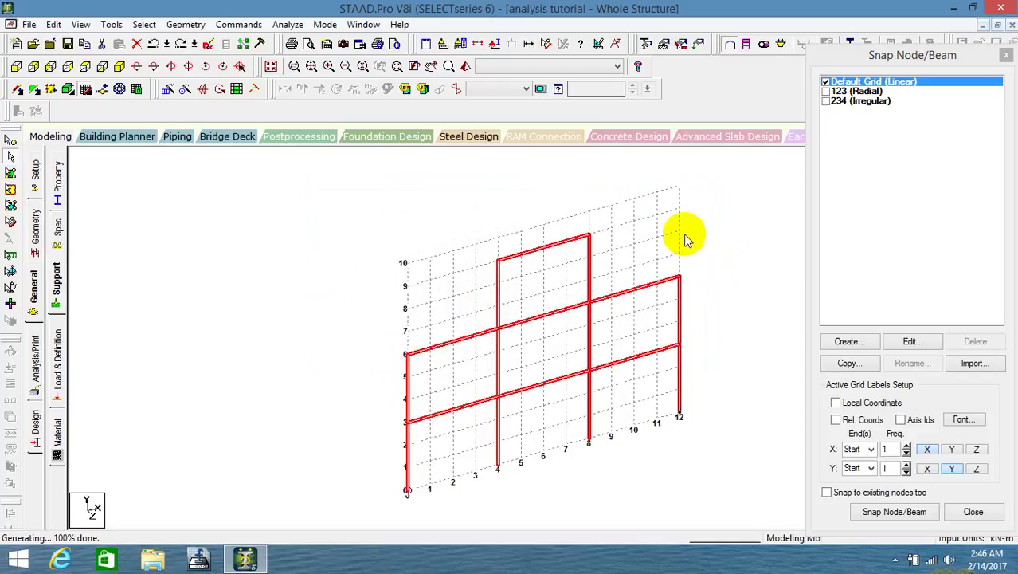
Step: Repeat the selected frame along global Z in 3 linked steps of 4 m with an open base, and close the snap grid settings
left_click(169, 88)
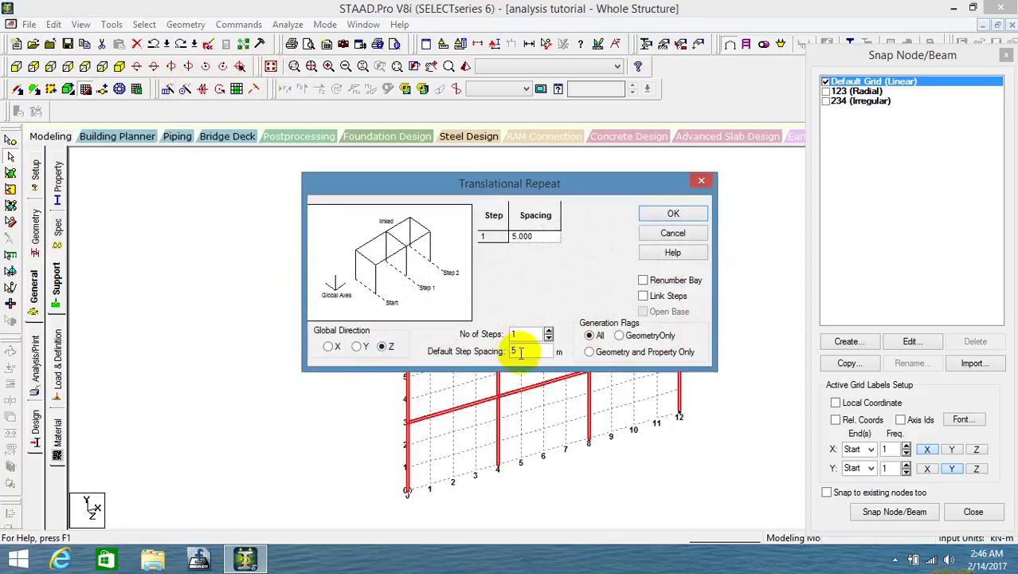
double_click(527, 334)
type("3")
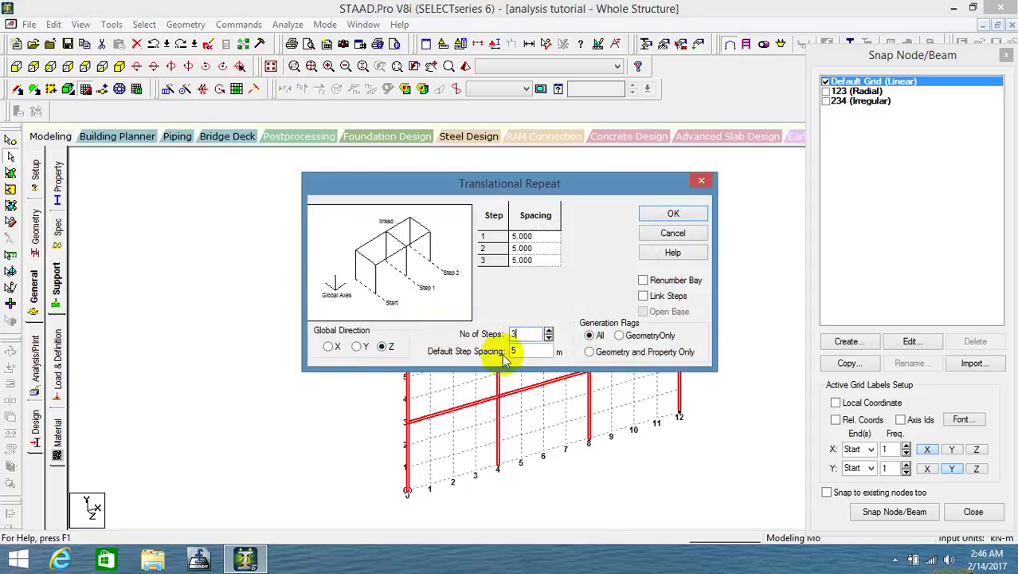
double_click(521, 351)
type("4")
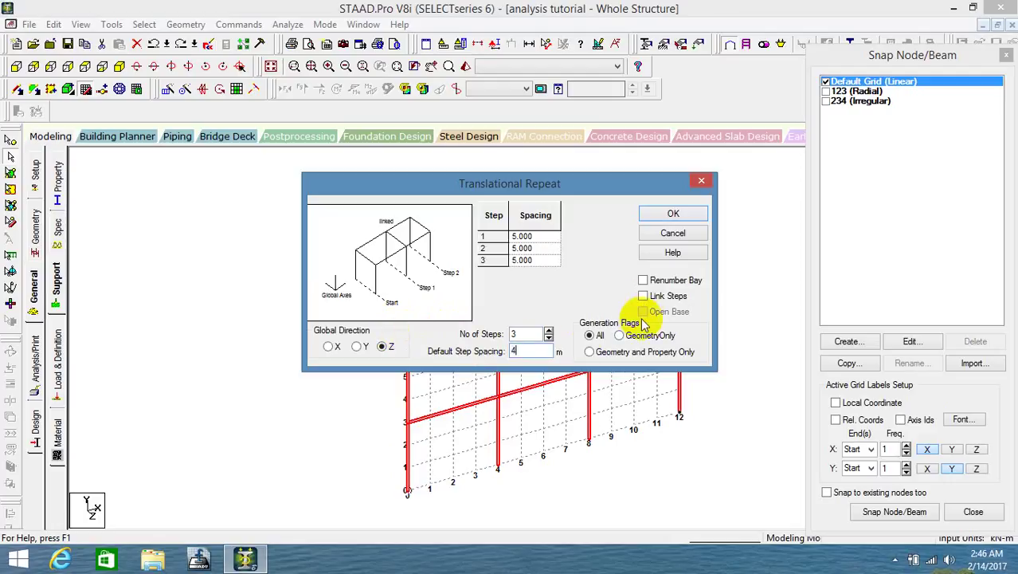
left_click(643, 297)
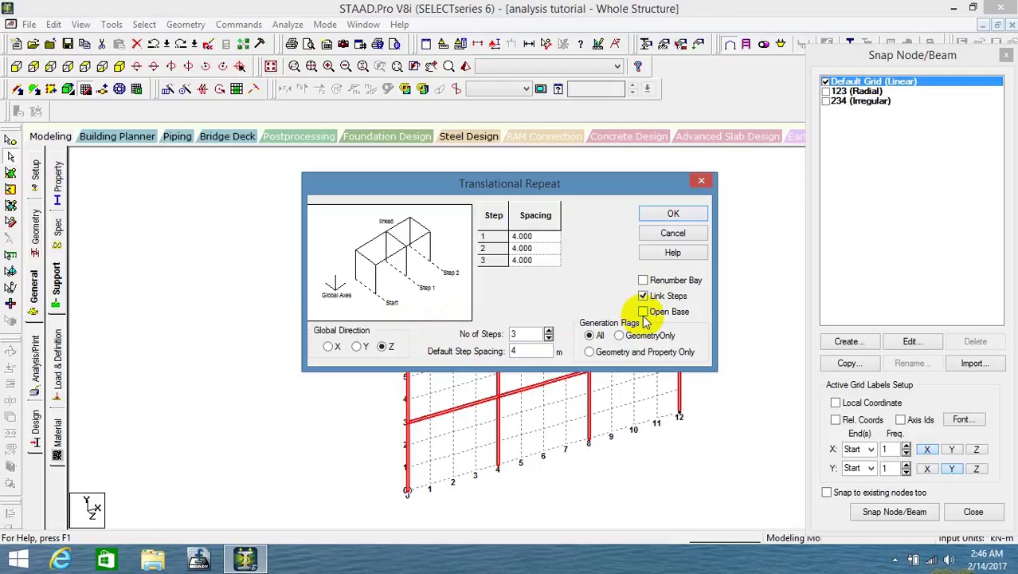
left_click(675, 215)
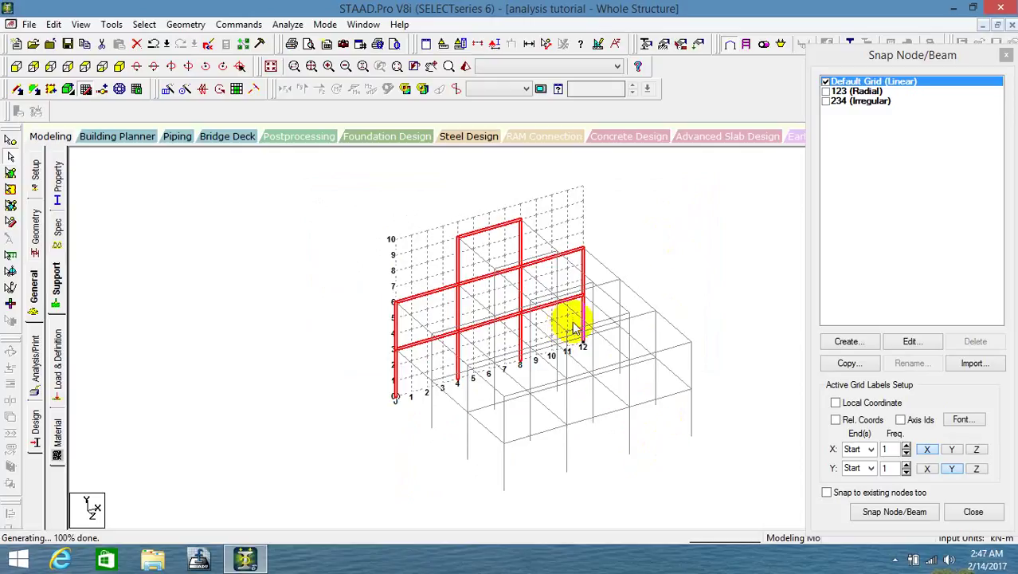
left_click(675, 254)
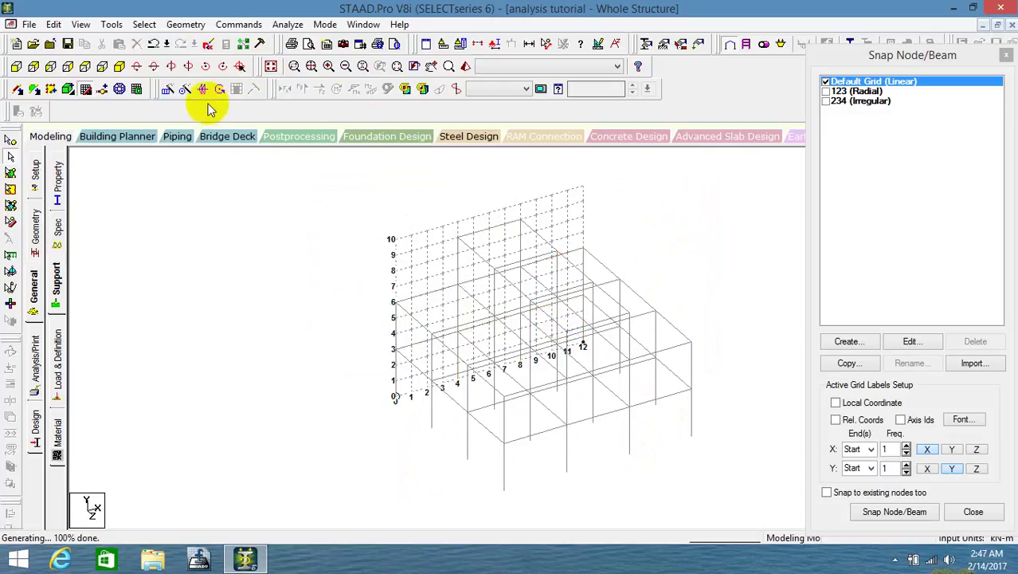
left_click(1006, 57)
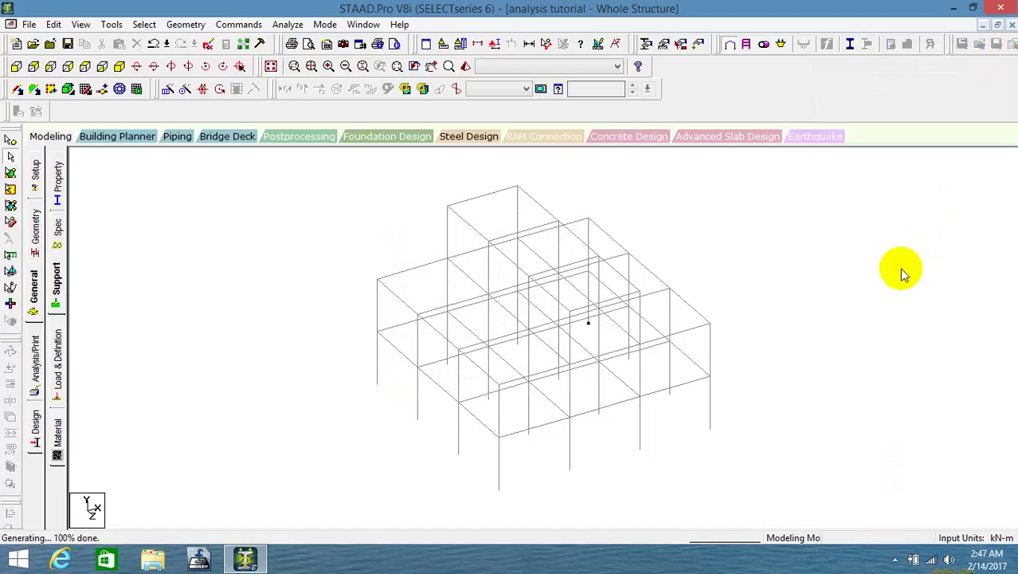
left_click(893, 559)
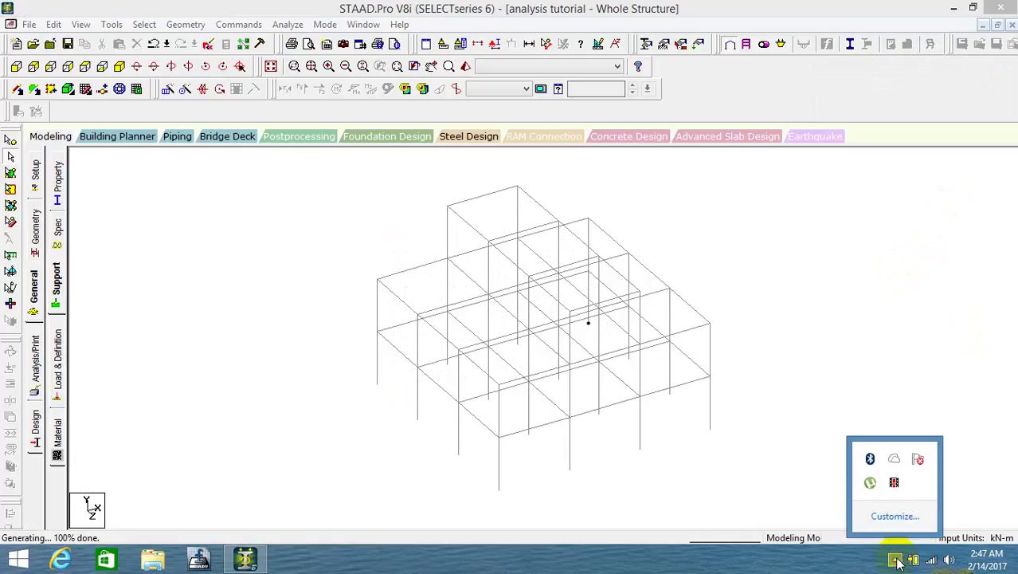